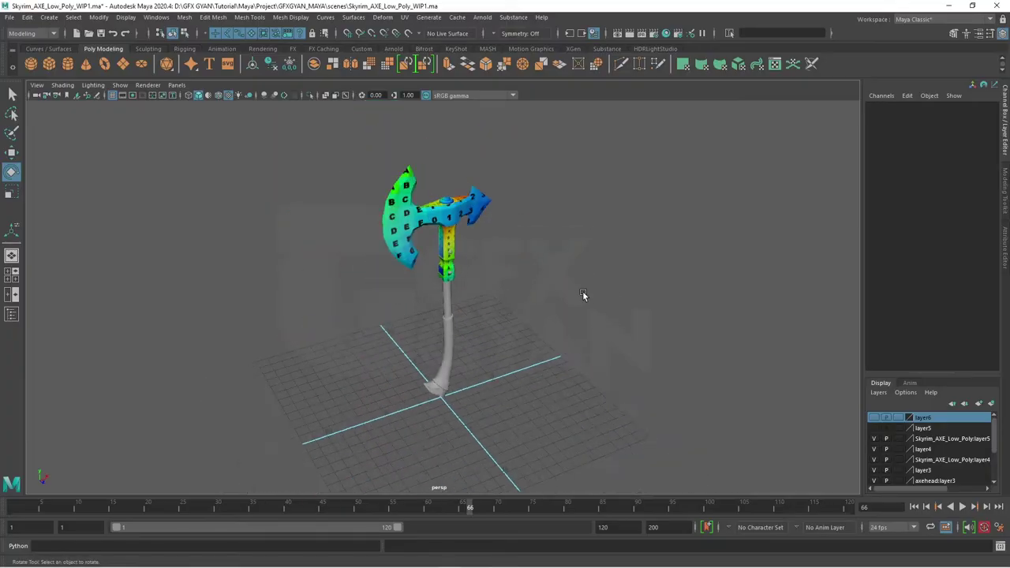
# - Select both axe handle pieces and frame them in the viewport
pyautogui.moveTo(582, 293)
pyautogui.keyDown('alt'); pyautogui.mouseDown()
pyautogui.moveTo(530, 349)
pyautogui.moveTo(513, 295)
pyautogui.mouseUp(); pyautogui.keyUp('alt')
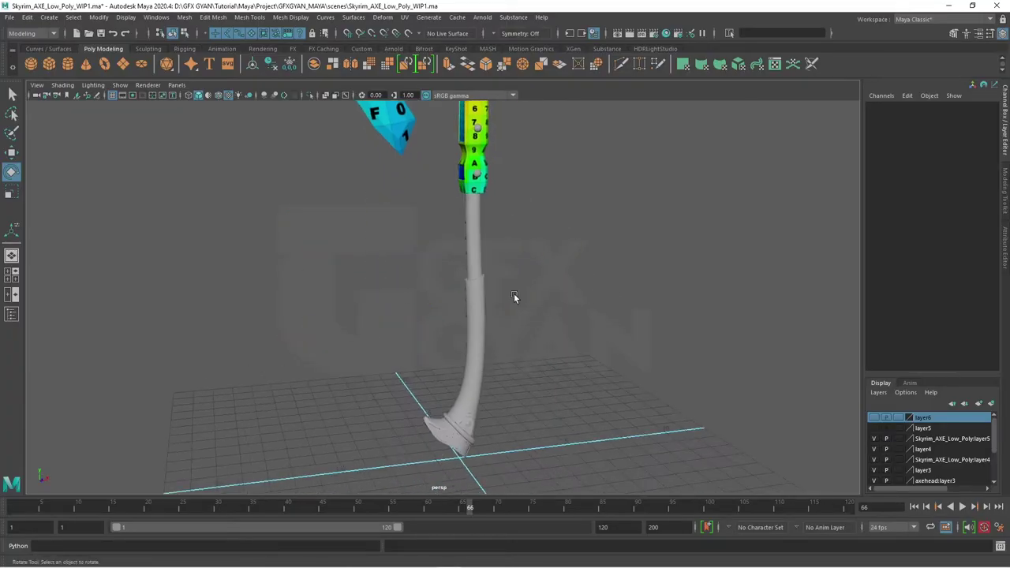
pyautogui.click(481, 267)
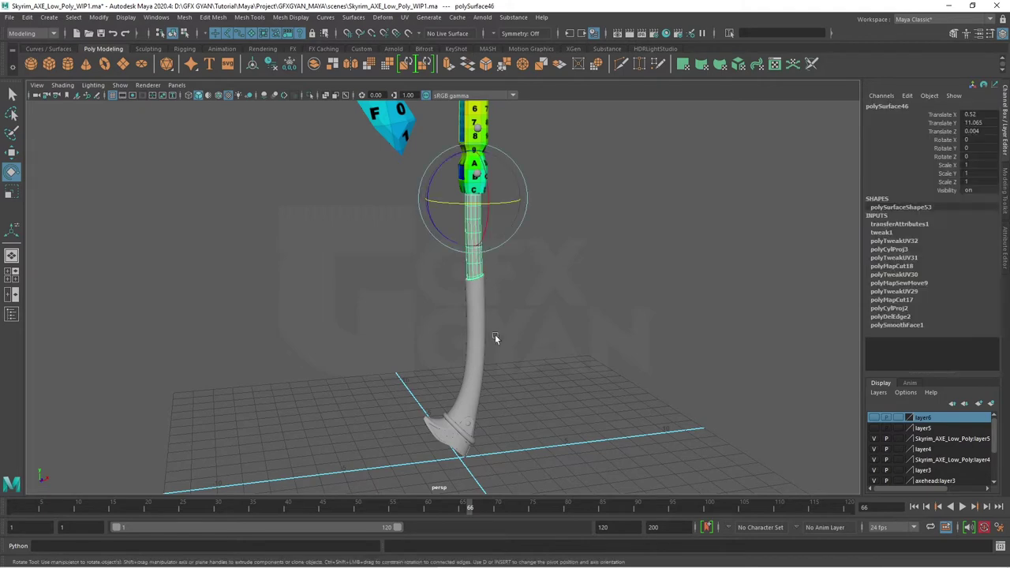
pyautogui.keyDown('shift'); pyautogui.click(478, 304); pyautogui.keyUp('shift')
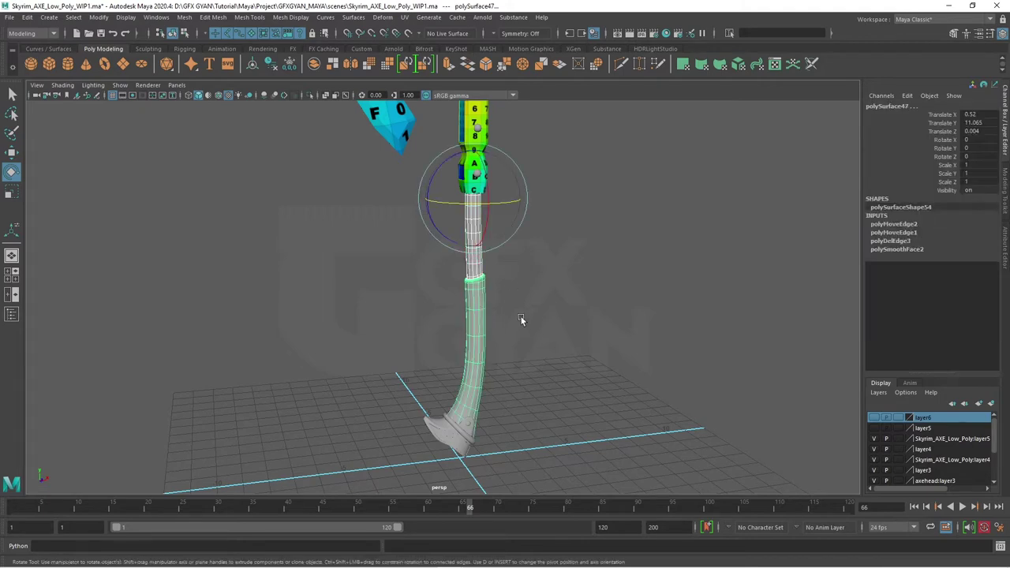
pyautogui.keyDown('alt'); pyautogui.moveTo(520, 319); pyautogui.dragTo(531, 394); pyautogui.keyUp('alt')
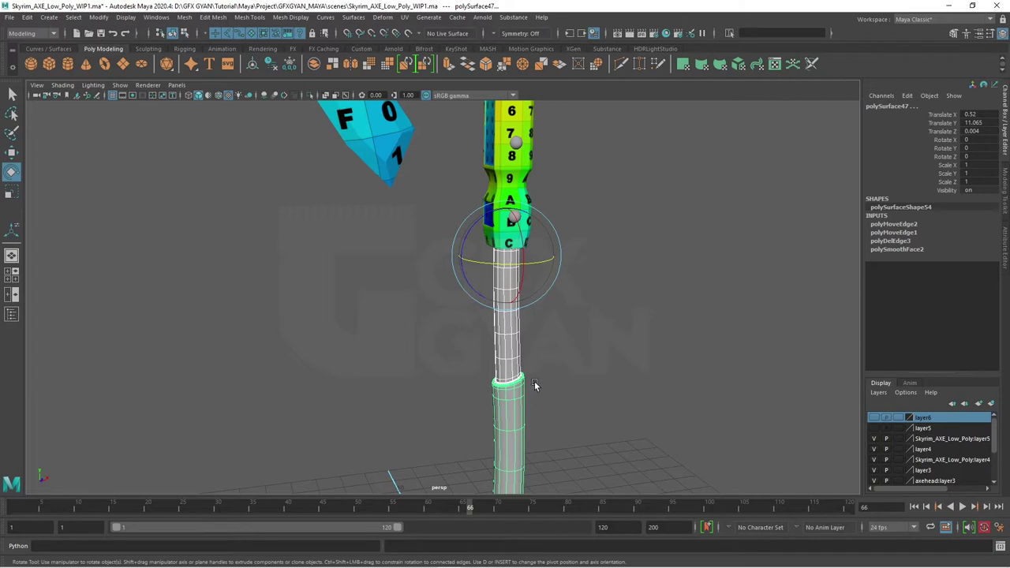
pyautogui.scroll(2, 534, 385)
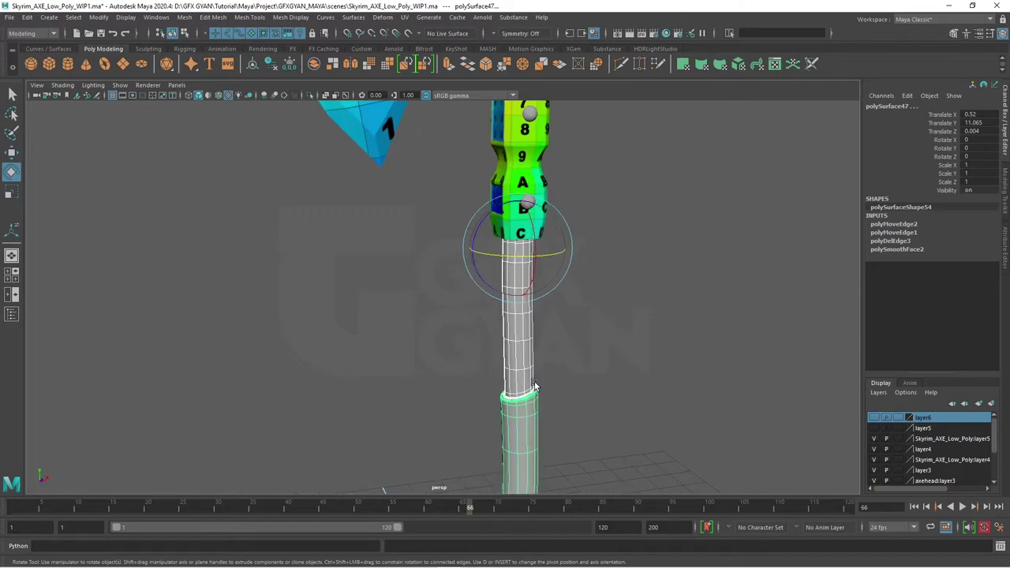
pyautogui.moveTo(534, 385)
pyautogui.keyDown('alt'); pyautogui.mouseDown(button='middle')
pyautogui.moveTo(494, 373)
pyautogui.moveTo(501, 345)
pyautogui.mouseUp(button='middle'); pyautogui.keyUp('alt')
# - Assign the existing lambert2 material to the axe handle pieces
pyautogui.click(540, 354)
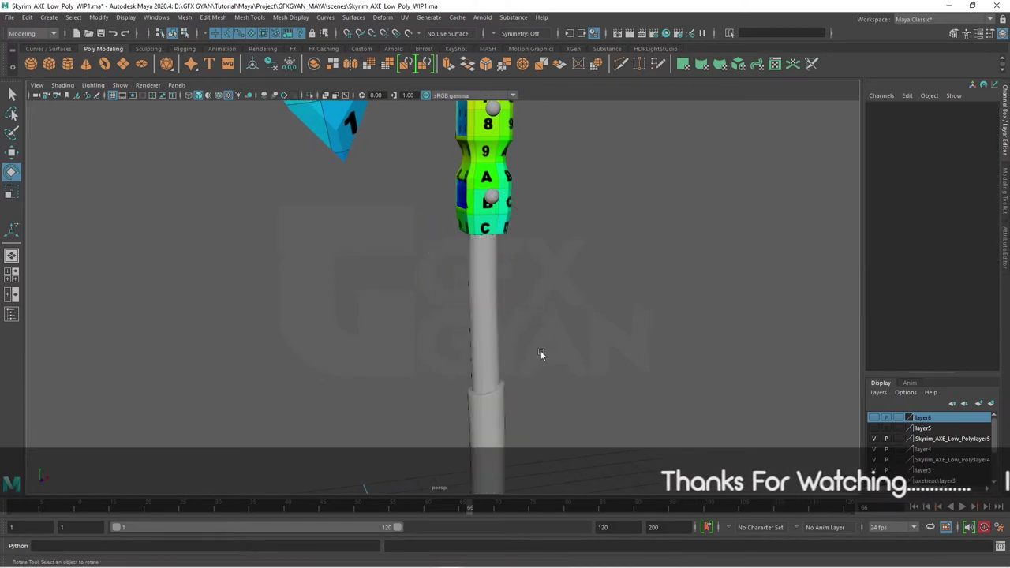
pyautogui.click(489, 281)
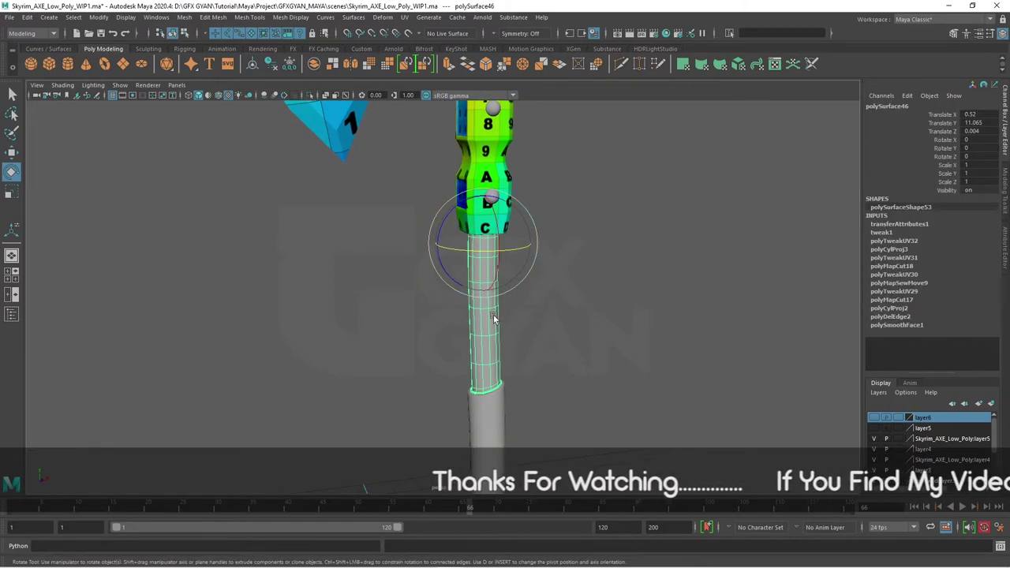
pyautogui.rightClick(491, 268)
pyautogui.moveTo(493, 558)
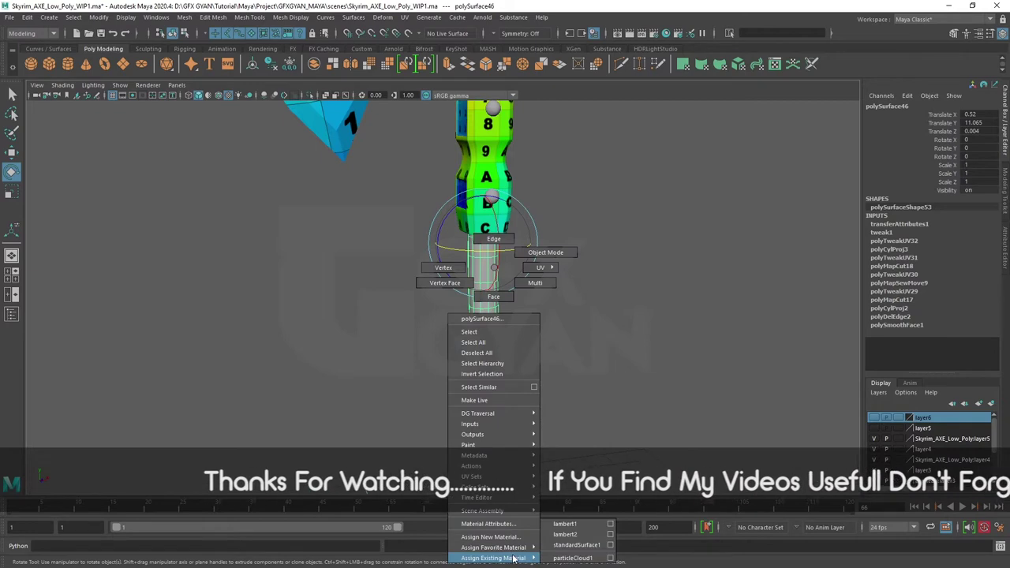
pyautogui.click(580, 535)
pyautogui.click(482, 272)
pyautogui.rightClick(481, 268)
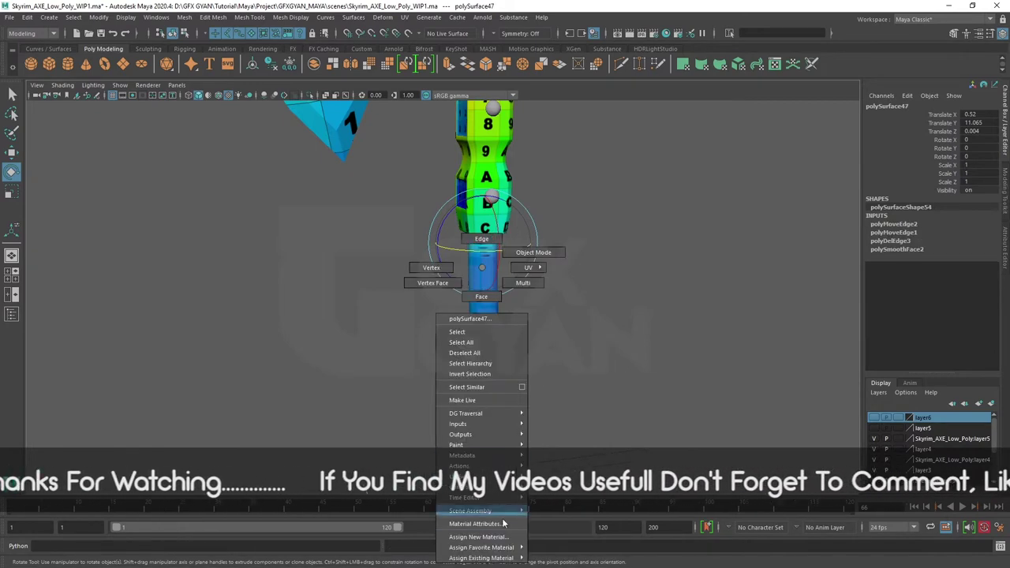
pyautogui.click(586, 396)
# - Select the upper handle shaft
pyautogui.click(585, 395)
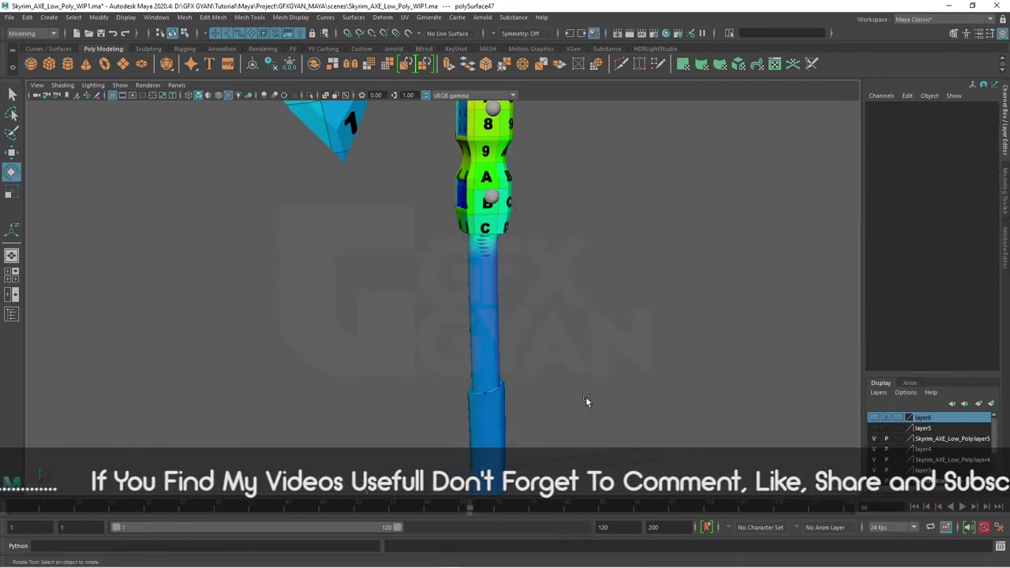
pyautogui.moveTo(491, 304)
pyautogui.keyDown('alt'); pyautogui.mouseDown()
pyautogui.moveTo(350, 319)
pyautogui.moveTo(484, 306)
pyautogui.mouseUp(); pyautogui.keyUp('alt')
pyautogui.click(500, 328)
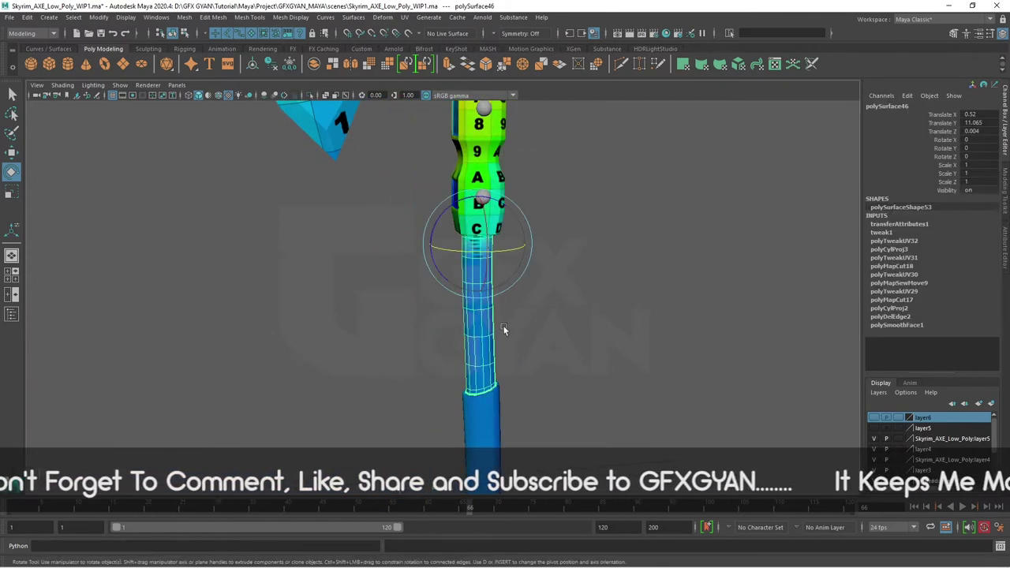
# - Open the UV Editor beside the viewport and frame the handle piece's UVs
pyautogui.click(774, 64)
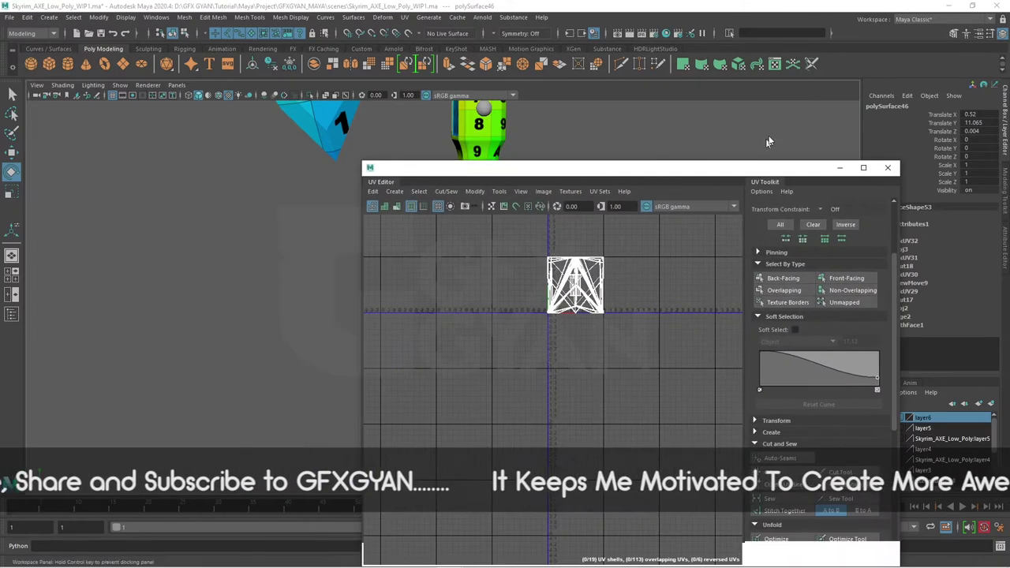
pyautogui.moveTo(537, 207); pyautogui.dragTo(850, 95)
pyautogui.scroll(5, 741, 306)
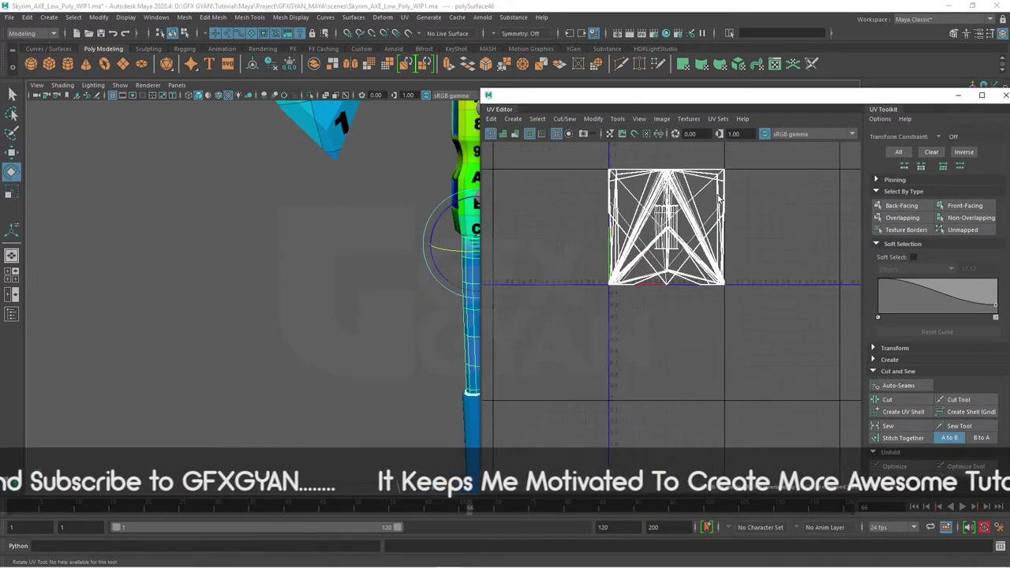
pyautogui.keyDown('alt'); pyautogui.moveTo(497, 310); pyautogui.dragTo(291, 310); pyautogui.keyUp('alt')
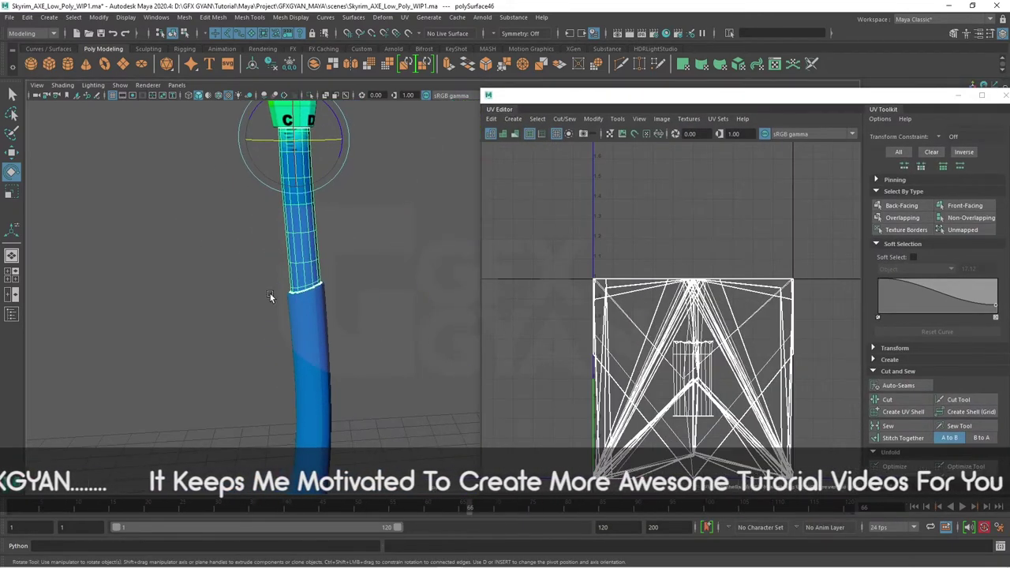
pyautogui.click(290, 310)
pyautogui.keyDown('alt'); pyautogui.moveTo(718, 412); pyautogui.dragTo(711, 319, button='middle'); pyautogui.keyUp('alt')
pyautogui.scroll(2, 680, 314)
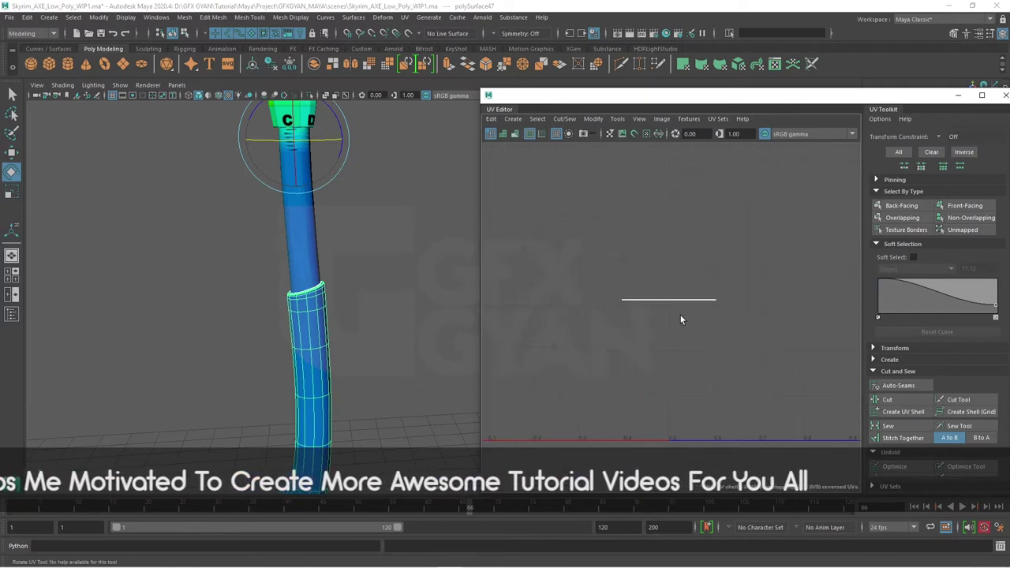
pyautogui.scroll(2, 700, 304)
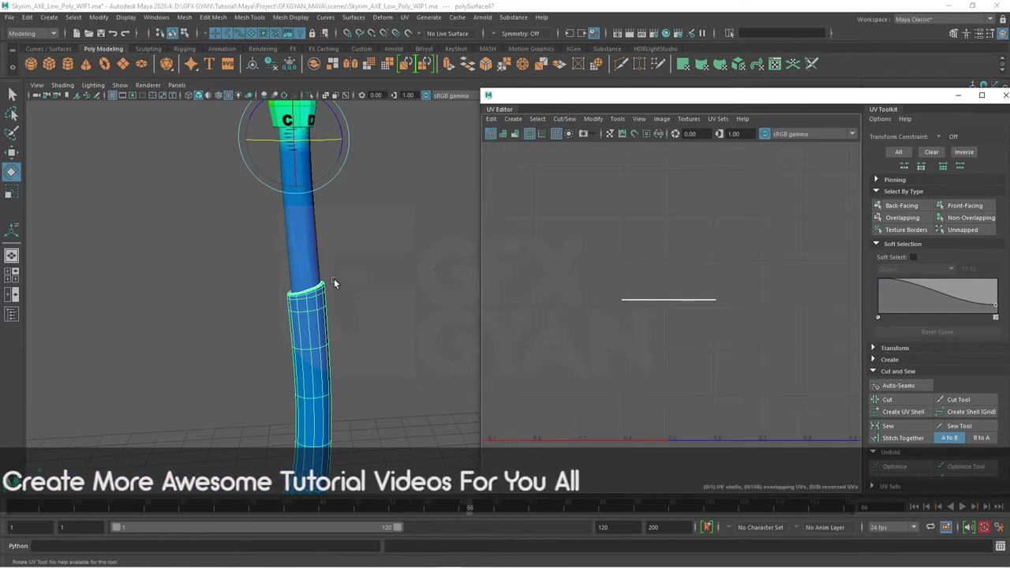
# - Isolate the middle handle shaft with Ctrl+1 and orbit it upright
pyautogui.keyDown('alt'); pyautogui.moveTo(334, 278); pyautogui.dragTo(405, 325, button='middle'); pyautogui.keyUp('alt')
pyautogui.click(359, 304)
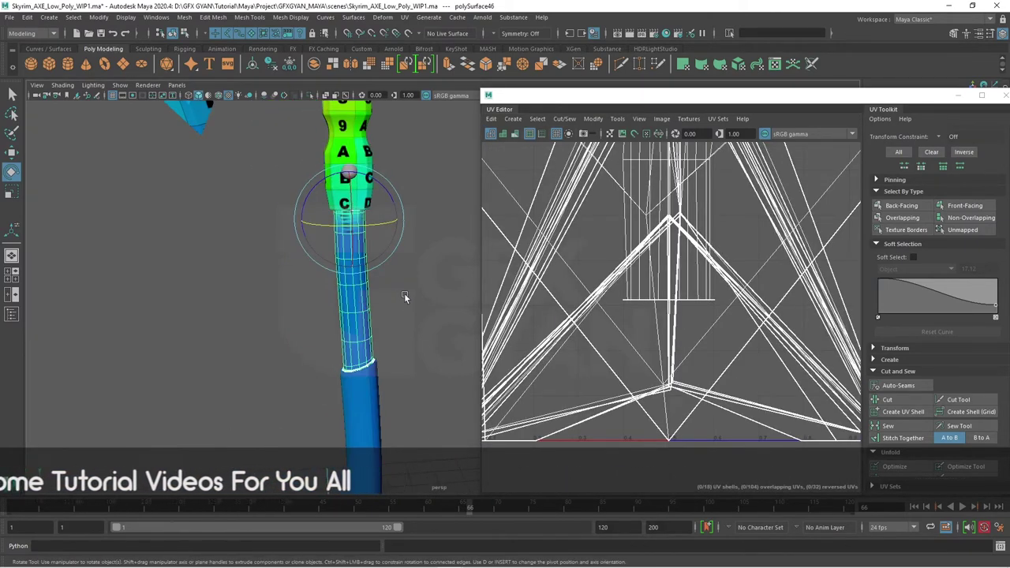
pyautogui.hotkey('ctrl', '1')
pyautogui.scroll(-3, 721, 307)
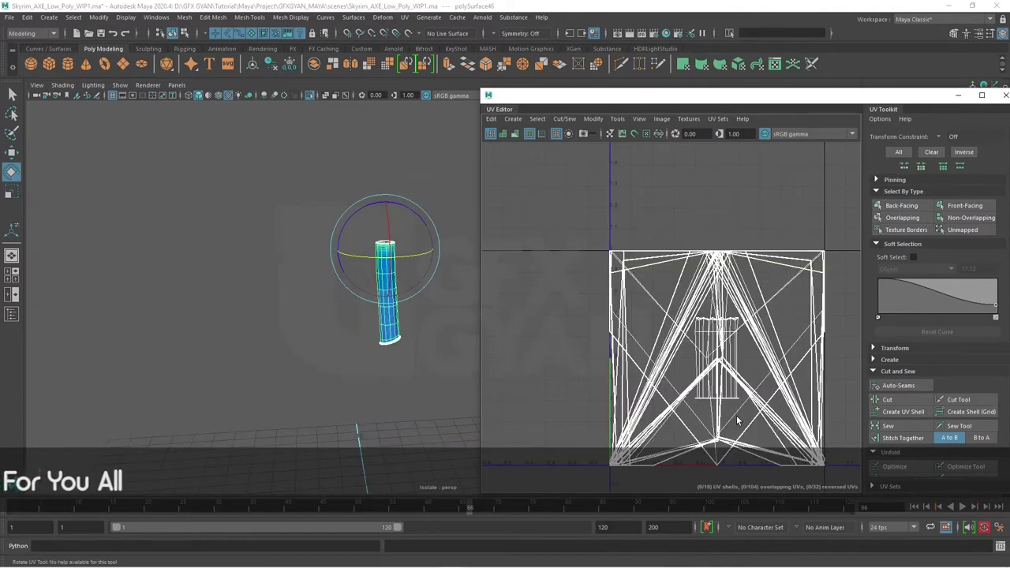
pyautogui.scroll(-1, 711, 342)
pyautogui.keyDown('alt'); pyautogui.moveTo(710, 342); pyautogui.dragTo(725, 361, button='middle'); pyautogui.keyUp('alt')
pyautogui.scroll(4, 354, 314)
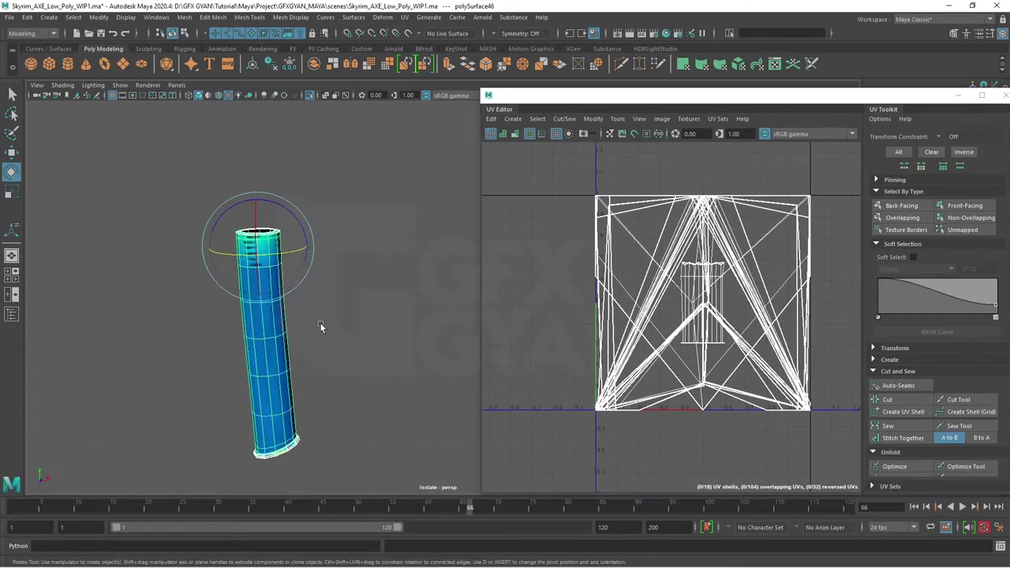
pyautogui.moveTo(417, 313)
pyautogui.keyDown('alt'); pyautogui.mouseDown()
pyautogui.moveTo(385, 353)
pyautogui.moveTo(404, 308)
pyautogui.moveTo(400, 440)
pyautogui.mouseUp(); pyautogui.keyUp('alt')
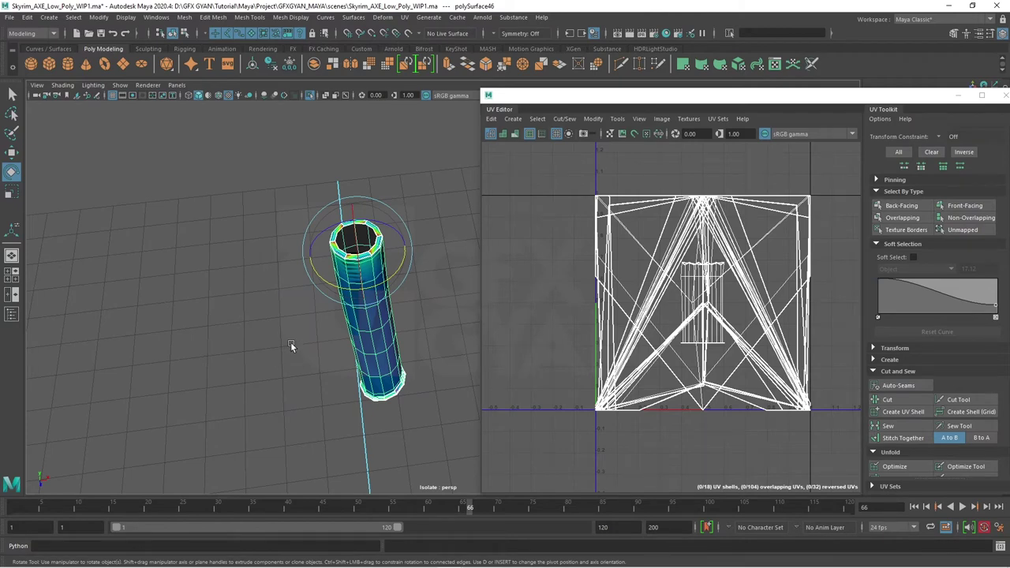
pyautogui.keyDown('alt'); pyautogui.moveTo(290, 346); pyautogui.dragTo(406, 17); pyautogui.keyUp('alt')
# - Apply a cylindrical UV projection to the handle shaft
pyautogui.press('q')
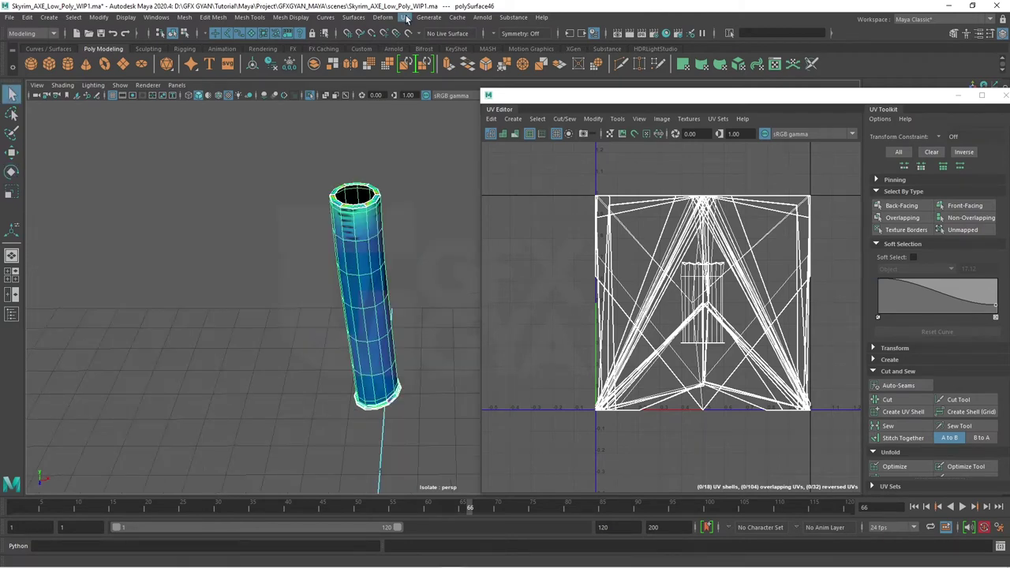
pyautogui.click(406, 17)
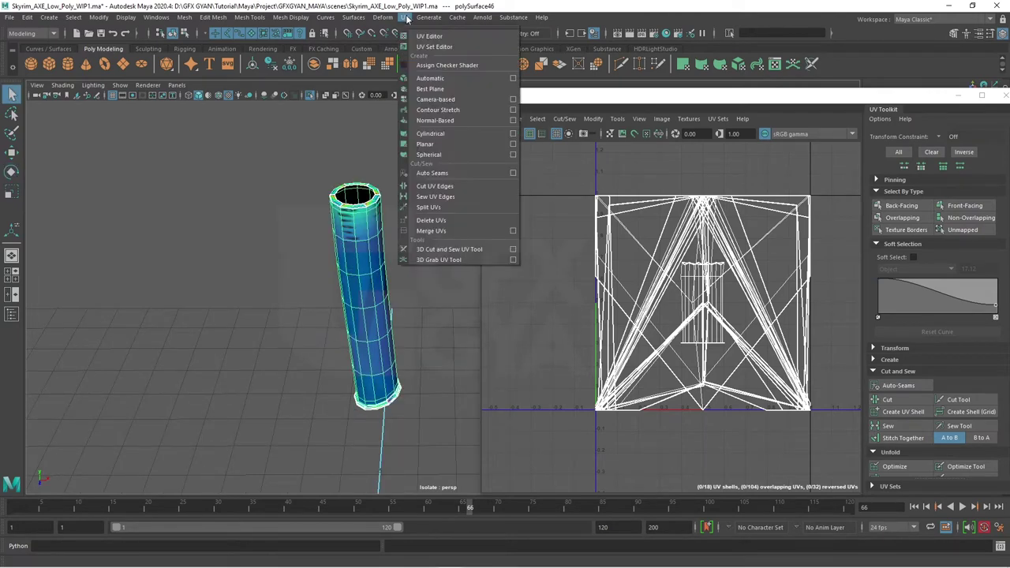
pyautogui.click(433, 134)
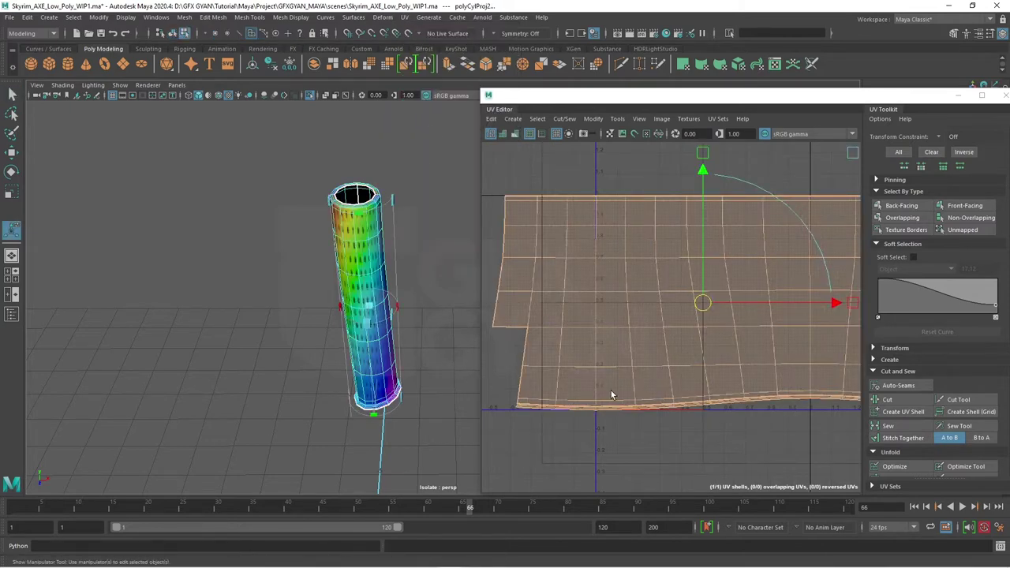
pyautogui.scroll(-2, 610, 390)
pyautogui.scroll(3, 699, 325)
pyautogui.scroll(2, 668, 373)
pyautogui.scroll(2, 608, 363)
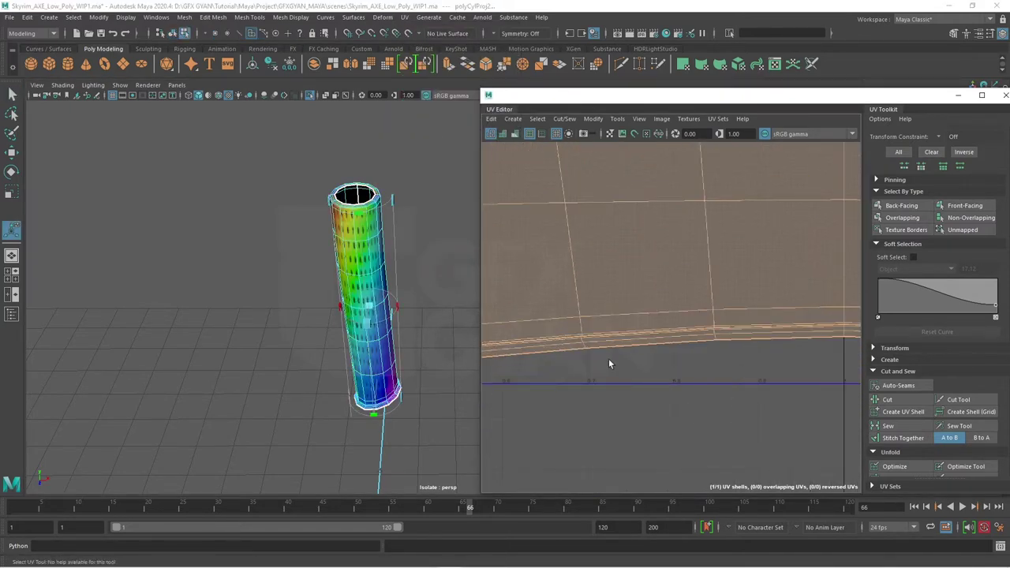
pyautogui.scroll(-2, 608, 363)
pyautogui.scroll(-2, 702, 354)
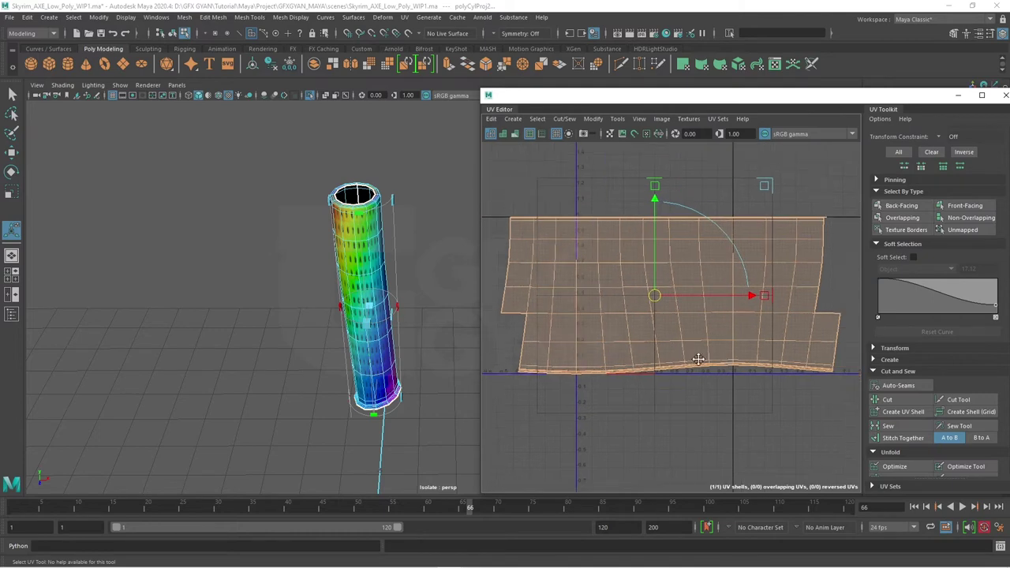
pyautogui.scroll(2, 698, 359)
pyautogui.scroll(2, 687, 281)
# - In edge mode, select an edge on the shell's right column and frame the shell
pyautogui.press('F8')
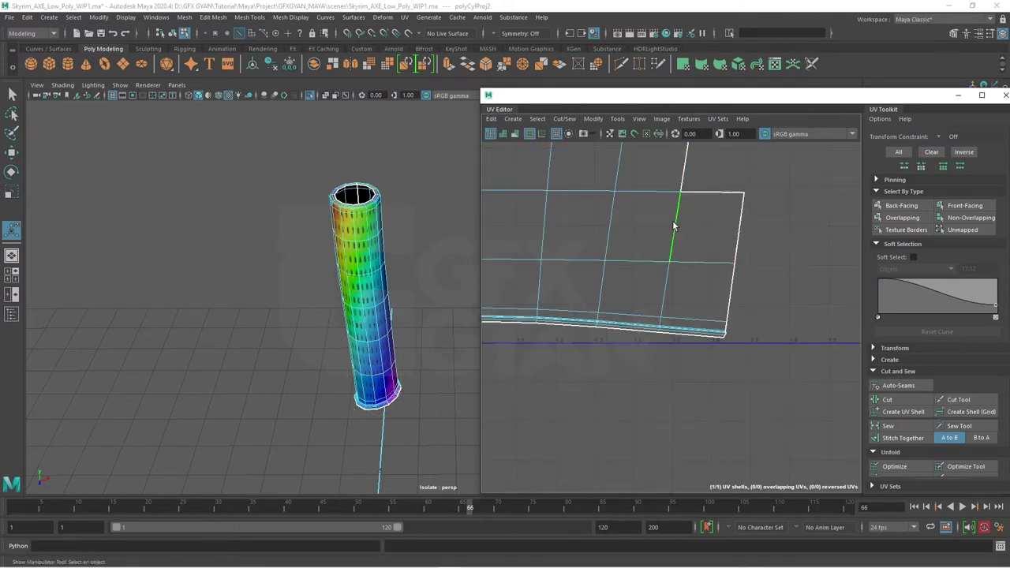
pyautogui.keyDown('alt'); pyautogui.moveTo(694, 302); pyautogui.dragTo(687, 377, button='middle'); pyautogui.keyUp('alt')
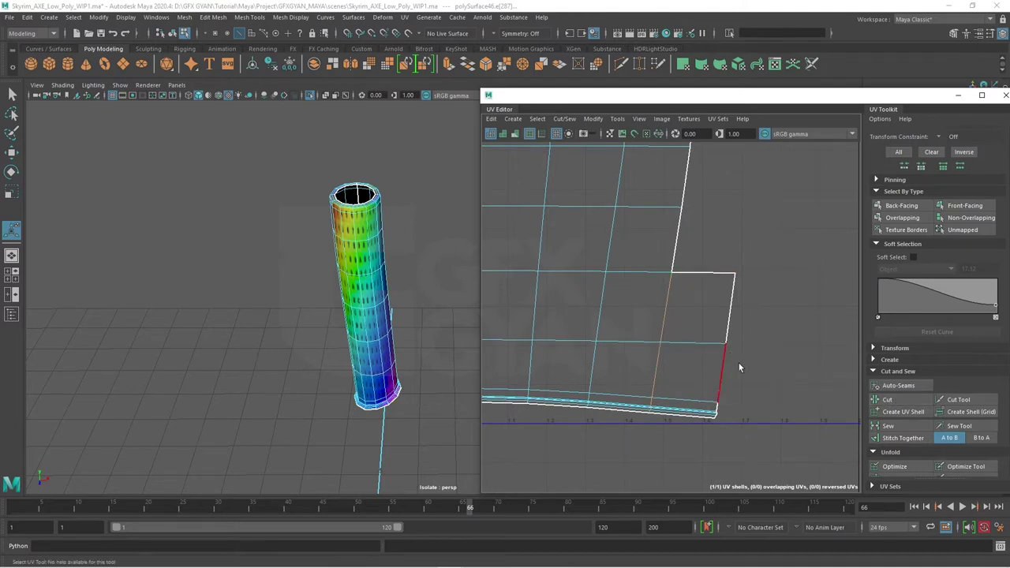
pyautogui.scroll(-2, 684, 345)
pyautogui.scroll(-2, 694, 352)
pyautogui.press('f')
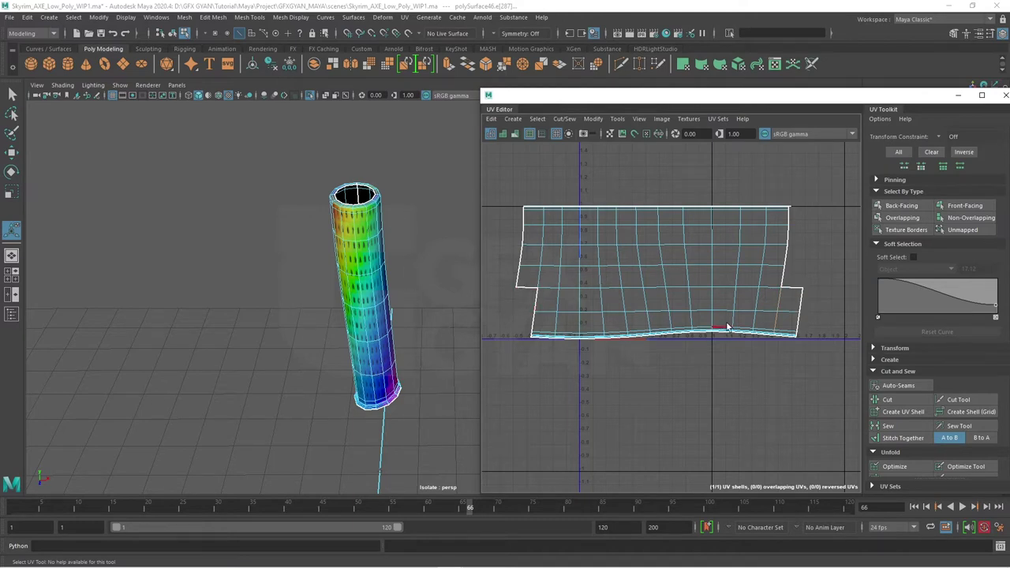
pyautogui.scroll(2, 789, 340)
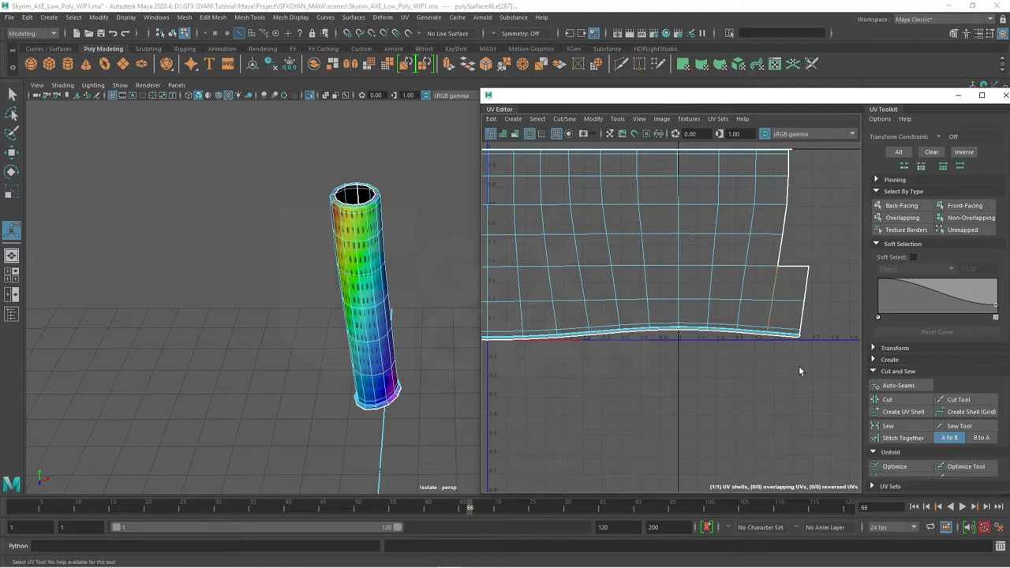
pyautogui.scroll(2, 752, 441)
pyautogui.scroll(1, 716, 331)
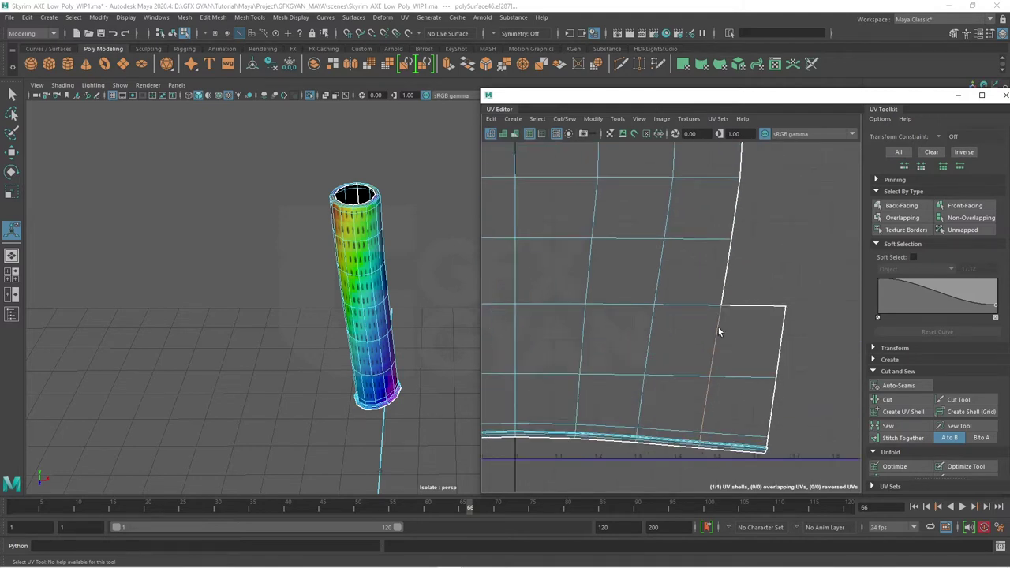
# - Cut two edges of the shaft shell into UV seams
pyautogui.click(900, 402)
pyautogui.click(761, 313)
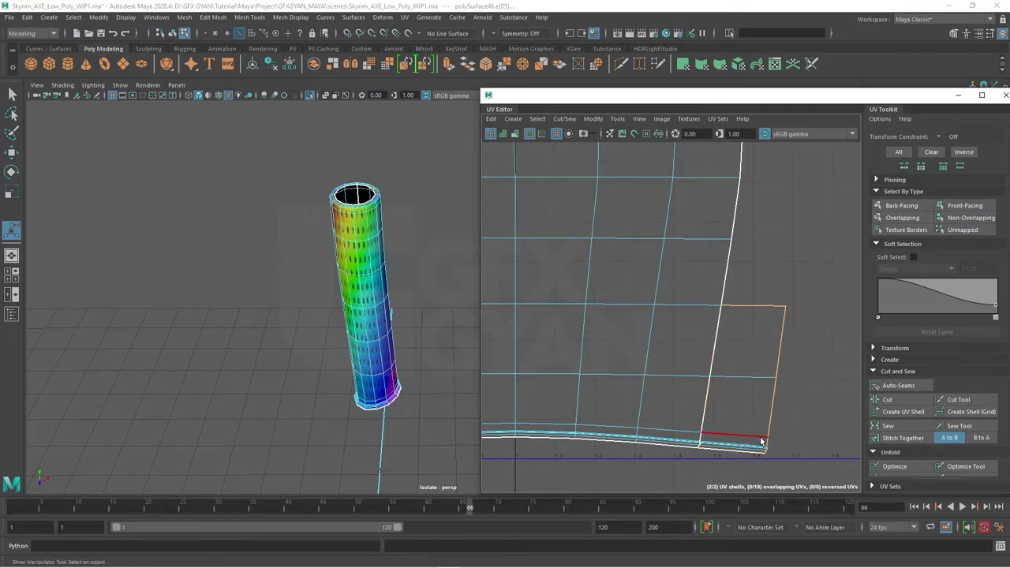
pyautogui.moveTo(761, 442)
pyautogui.keyDown('alt'); pyautogui.mouseDown(button='middle')
pyautogui.moveTo(648, 344)
pyautogui.moveTo(563, 315)
pyautogui.mouseUp(button='middle'); pyautogui.keyUp('alt')
pyautogui.scroll(2, 687, 360)
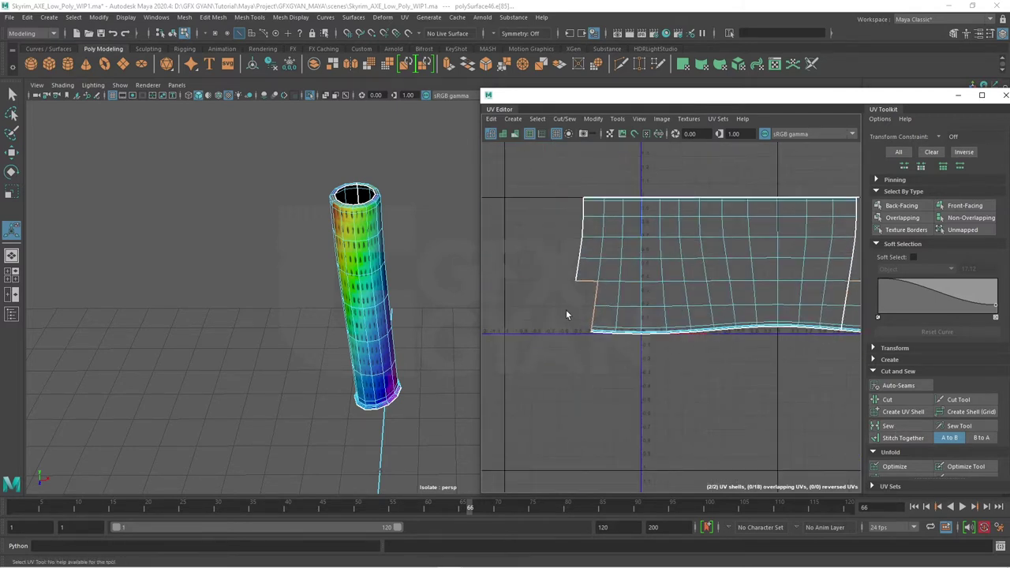
# - Stitch the two handle UV pieces together and select all the shell's UVs
pyautogui.click(904, 442)
pyautogui.keyDown('alt'); pyautogui.moveTo(783, 310); pyautogui.dragTo(690, 337, button='middle'); pyautogui.keyUp('alt')
pyautogui.moveTo(690, 337); pyautogui.dragTo(735, 343, button='right')
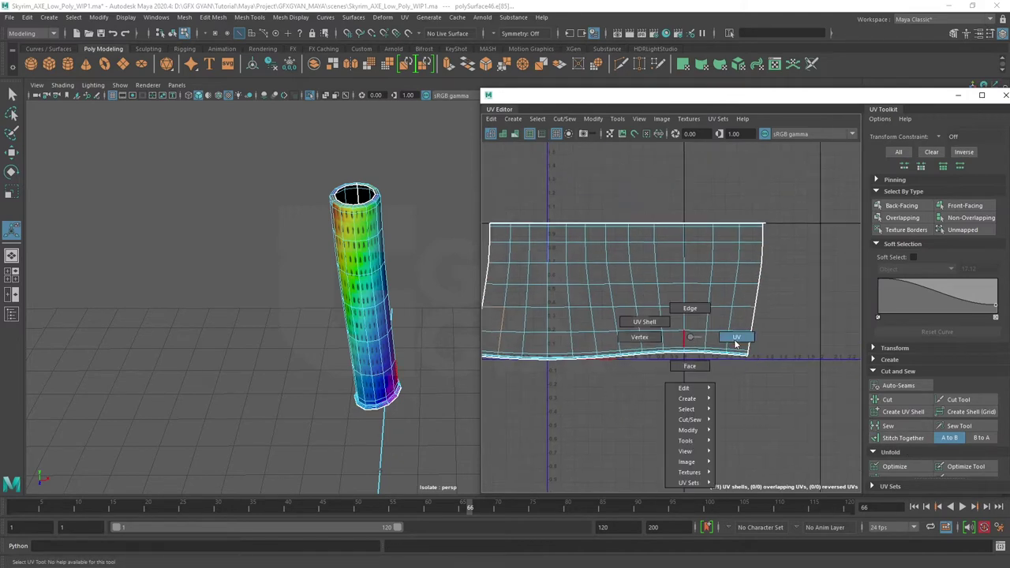
pyautogui.scroll(-2, 727, 375)
pyautogui.scroll(2, 394, 355)
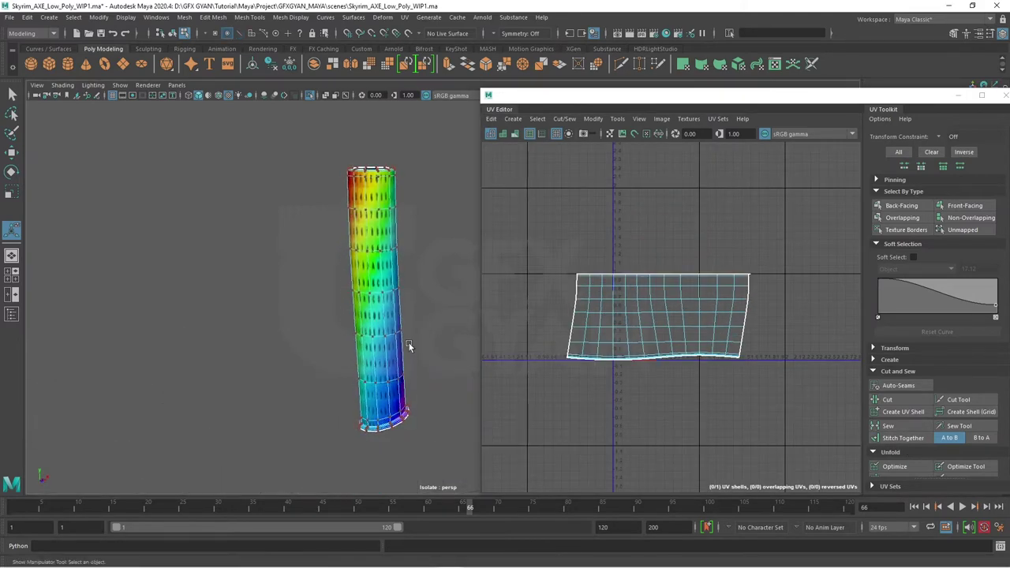
pyautogui.scroll(3, 408, 342)
pyautogui.moveTo(794, 226); pyautogui.dragTo(537, 415)
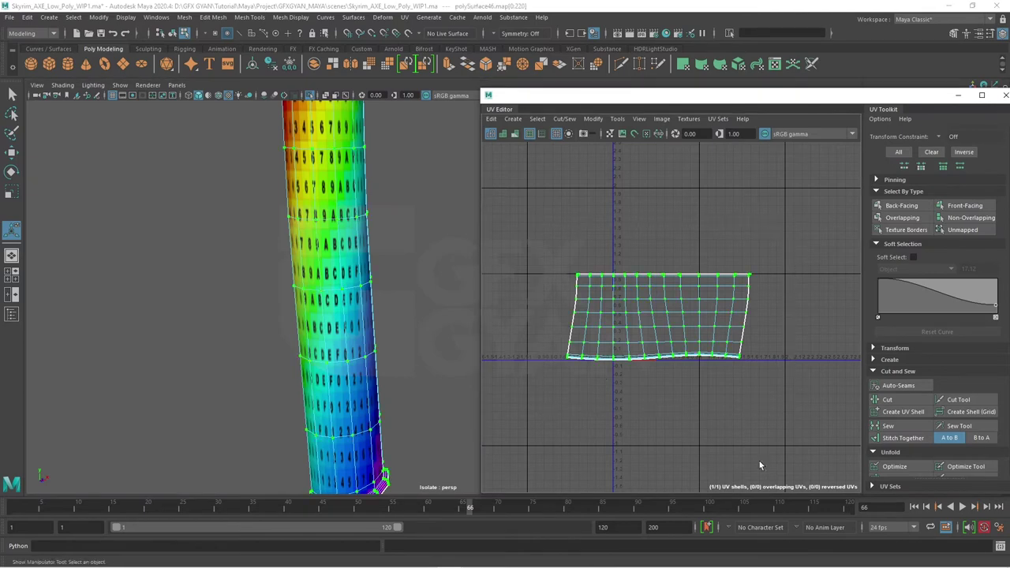
pyautogui.scroll(-3, 928, 449)
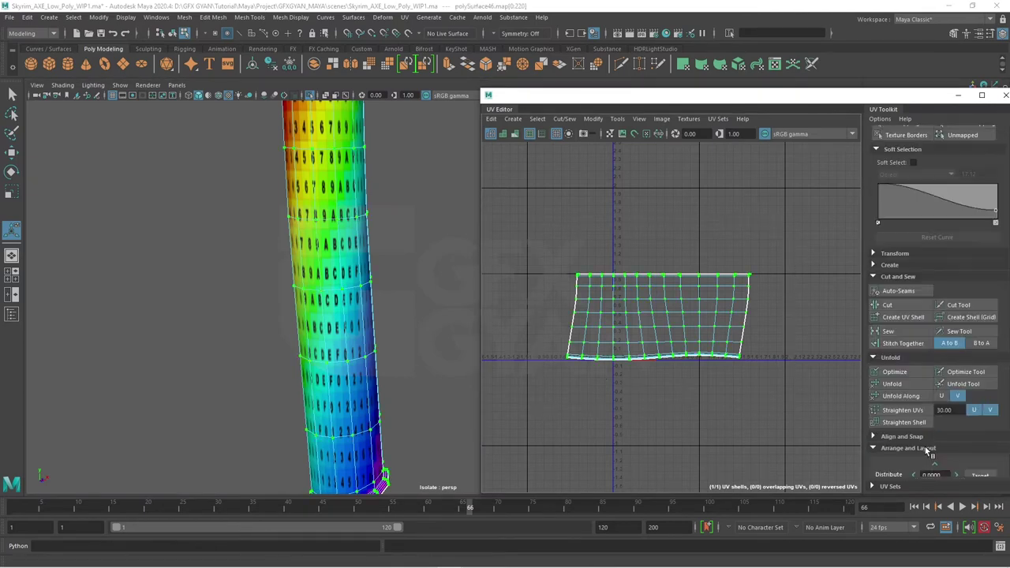
# - Unfold the handle's UV shell and orbit the shaft to check the even checker pattern
pyautogui.click(891, 384)
pyautogui.scroll(2, 707, 426)
pyautogui.scroll(3, 702, 410)
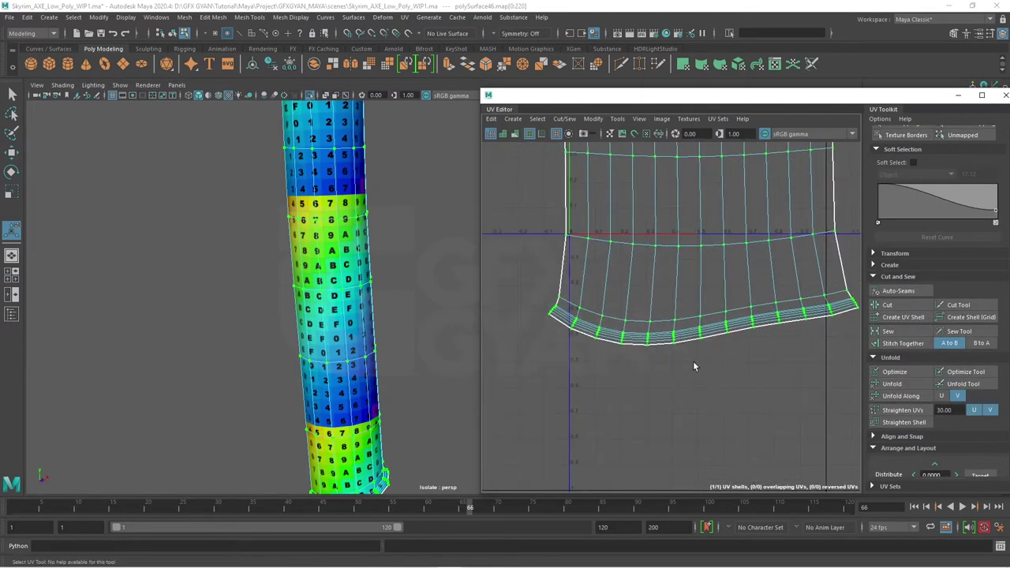
pyautogui.scroll(-1, 690, 362)
pyautogui.scroll(-2, 671, 379)
pyautogui.moveTo(387, 266)
pyautogui.keyDown('alt'); pyautogui.mouseDown()
pyautogui.moveTo(378, 274)
pyautogui.moveTo(389, 338)
pyautogui.mouseUp(); pyautogui.keyUp('alt')
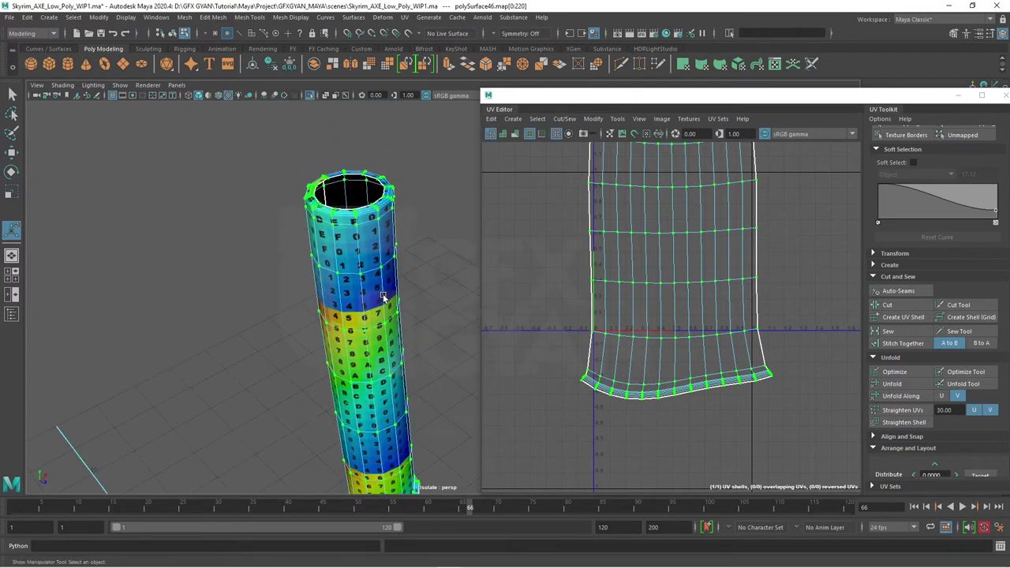
pyautogui.scroll(3, 389, 337)
pyautogui.scroll(-3, 336, 290)
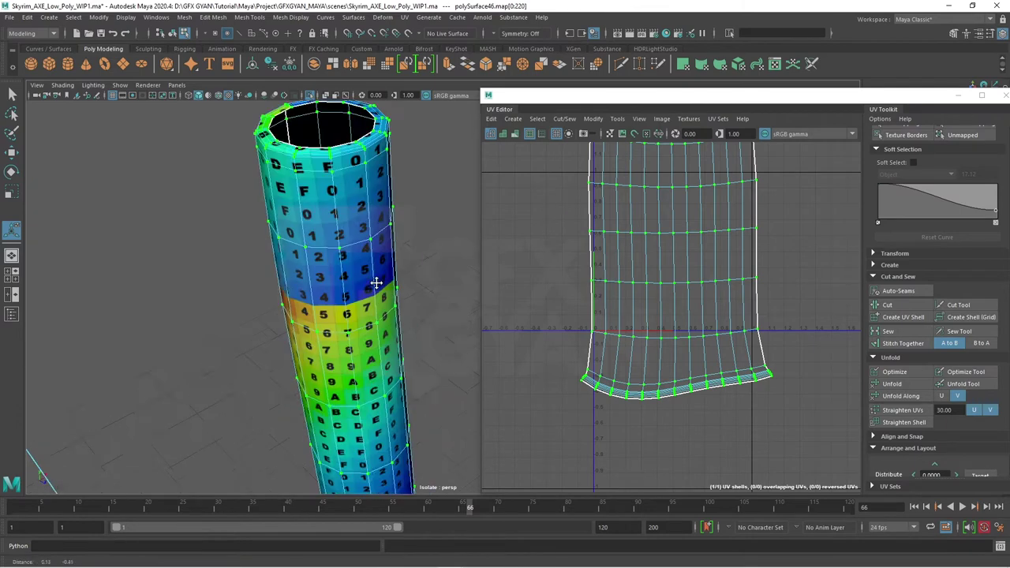
pyautogui.scroll(2, 379, 302)
pyautogui.moveTo(378, 302)
pyautogui.keyDown('alt'); pyautogui.mouseDown()
pyautogui.moveTo(331, 339)
pyautogui.moveTo(371, 315)
pyautogui.mouseUp(); pyautogui.keyUp('alt')
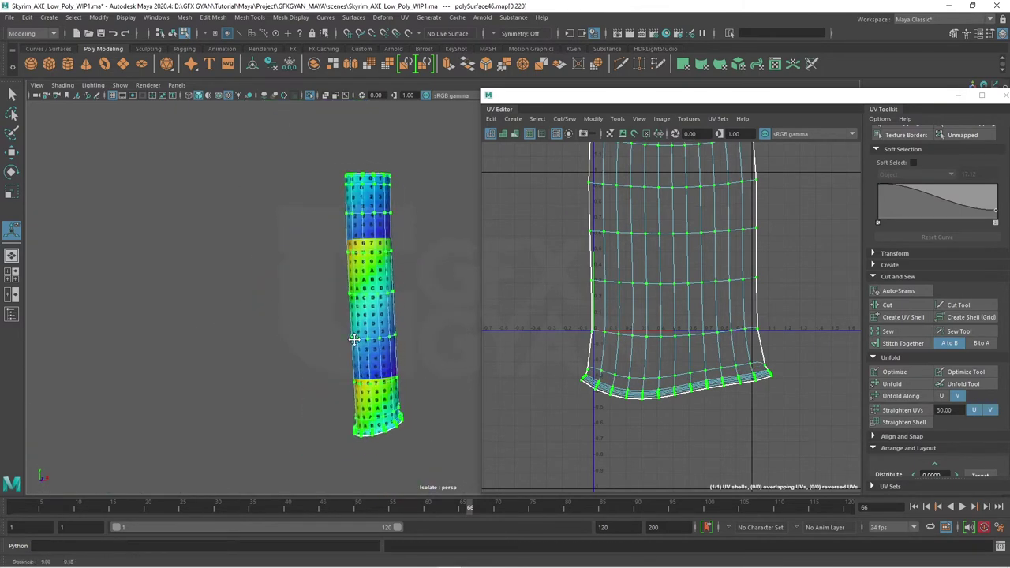
# - Straighten one horizontal UV row of the handle shell with Straighten UVs at 30
pyautogui.keyDown('alt'); pyautogui.moveTo(564, 349); pyautogui.dragTo(733, 330, button='middle'); pyautogui.keyUp('alt')
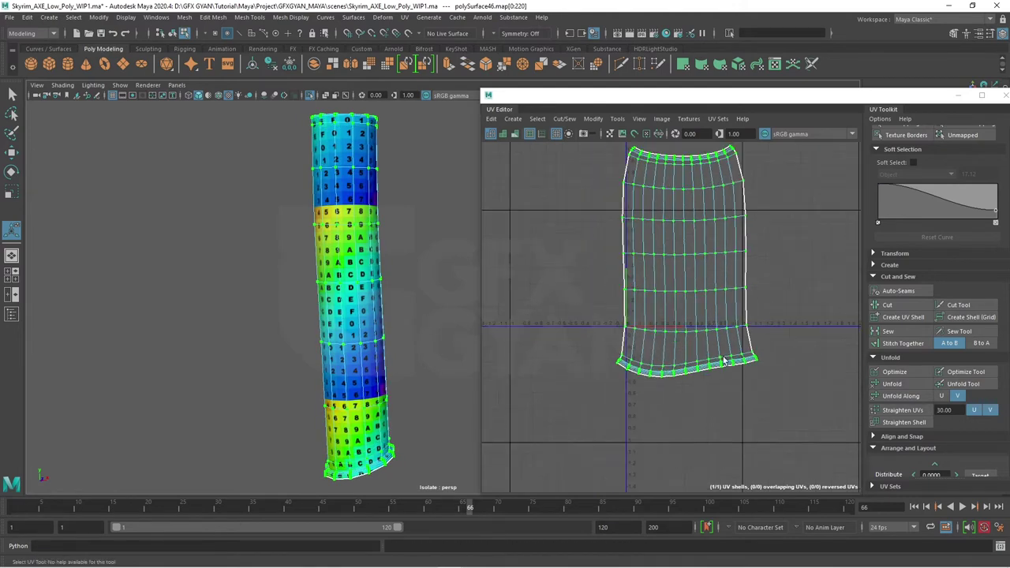
pyautogui.scroll(-2, 684, 242)
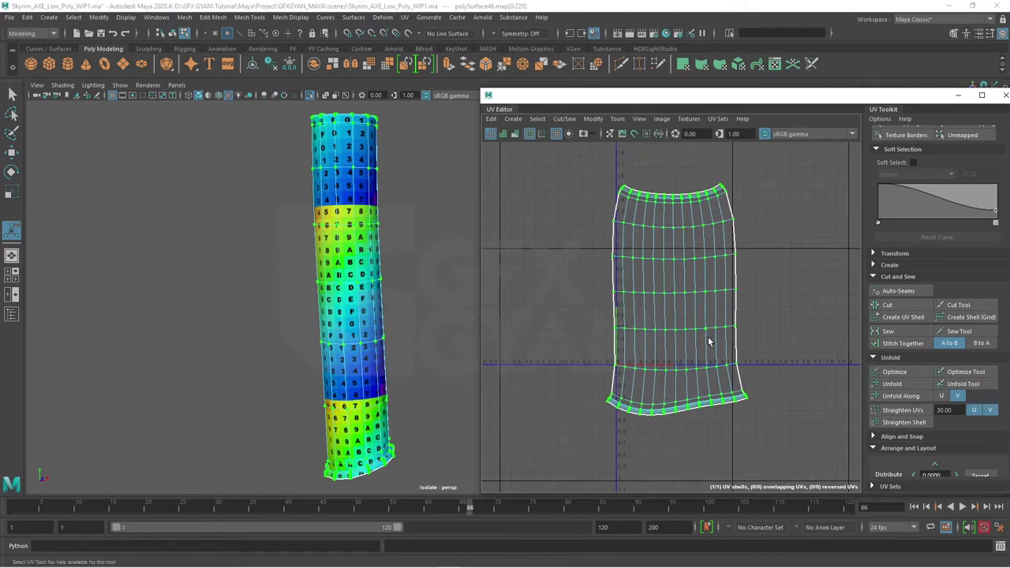
pyautogui.scroll(2, 708, 342)
pyautogui.scroll(2, 737, 342)
pyautogui.moveTo(758, 304); pyautogui.dragTo(520, 358)
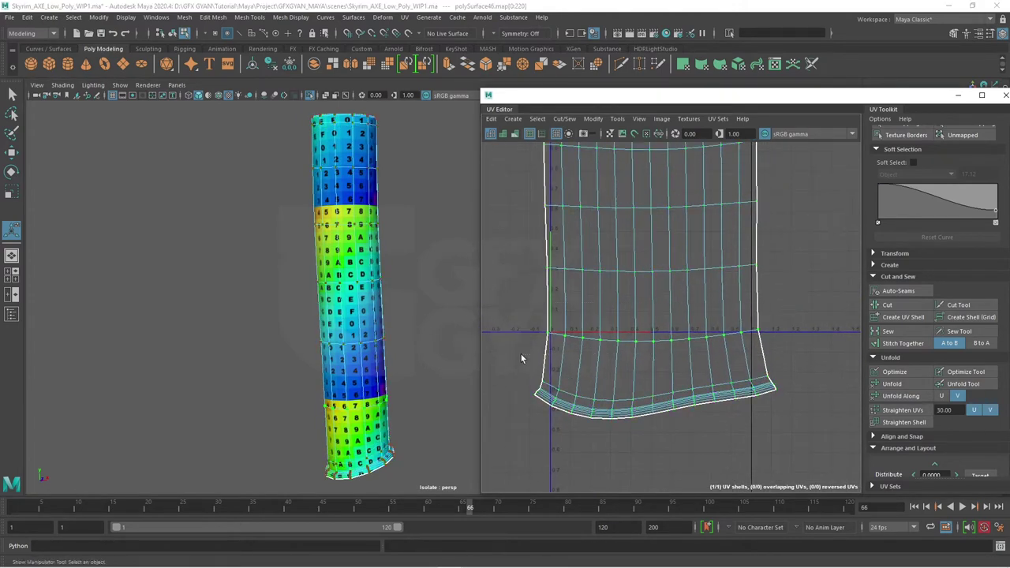
pyautogui.click(888, 410)
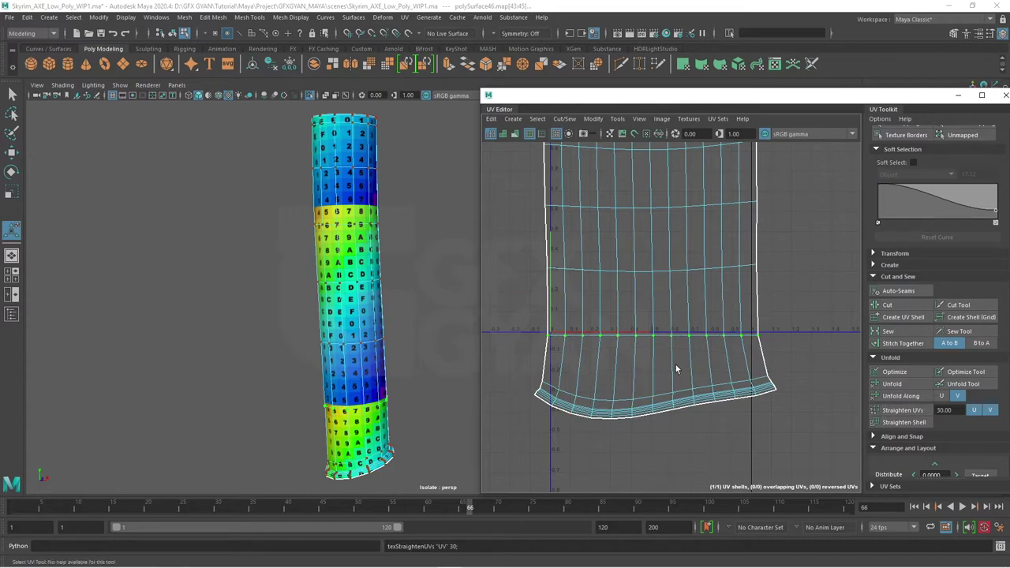
# - Straighten three more horizontal UV rows together
pyautogui.scroll(-4, 568, 345)
pyautogui.scroll(-1, 622, 344)
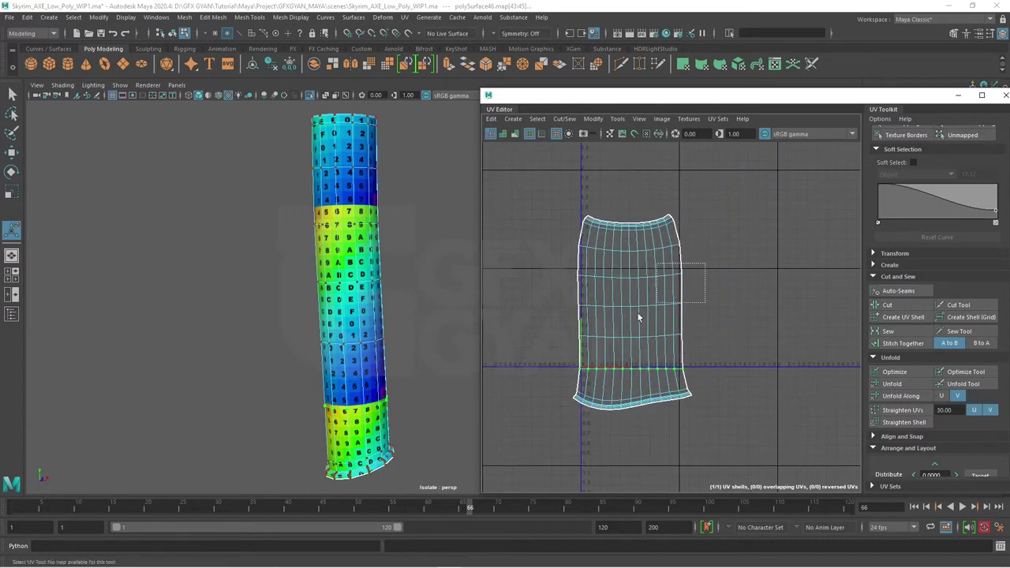
pyautogui.moveTo(639, 317); pyautogui.dragTo(552, 354)
pyautogui.keyDown('alt'); pyautogui.moveTo(692, 266); pyautogui.dragTo(699, 276, button='middle'); pyautogui.keyUp('alt')
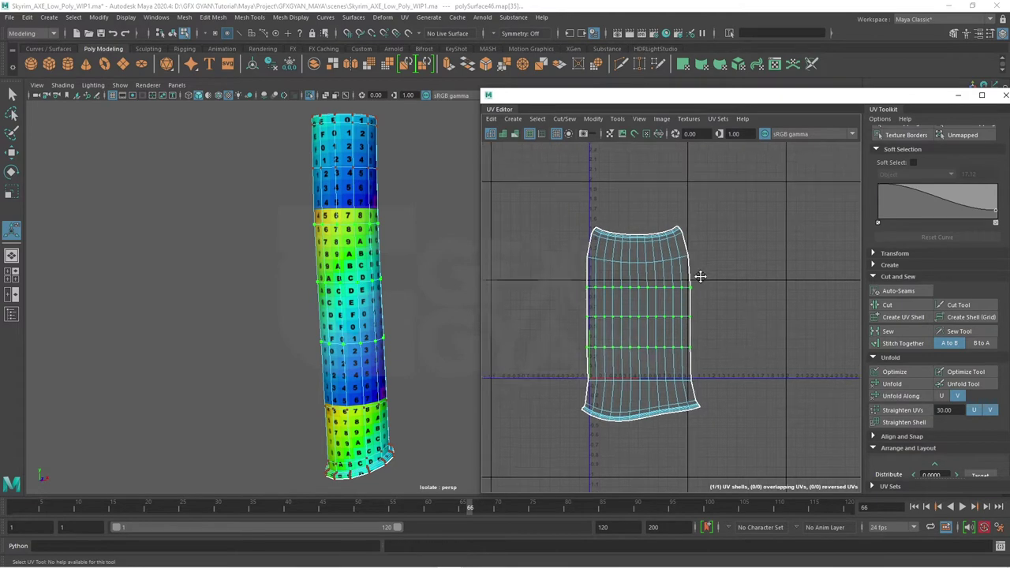
pyautogui.scroll(5, 700, 276)
pyautogui.scroll(-1, 706, 305)
pyautogui.scroll(-1, 752, 292)
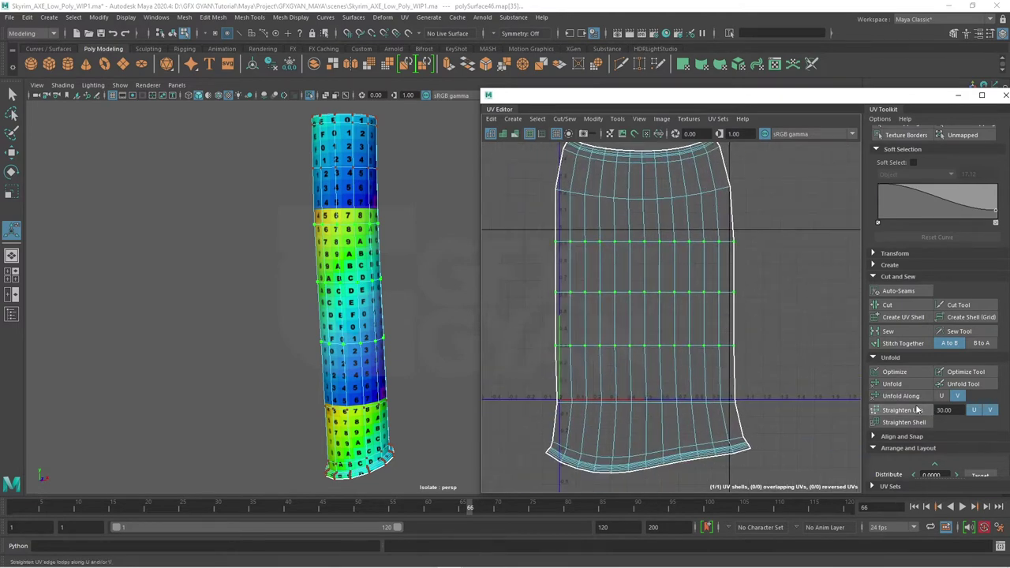
pyautogui.click(918, 409)
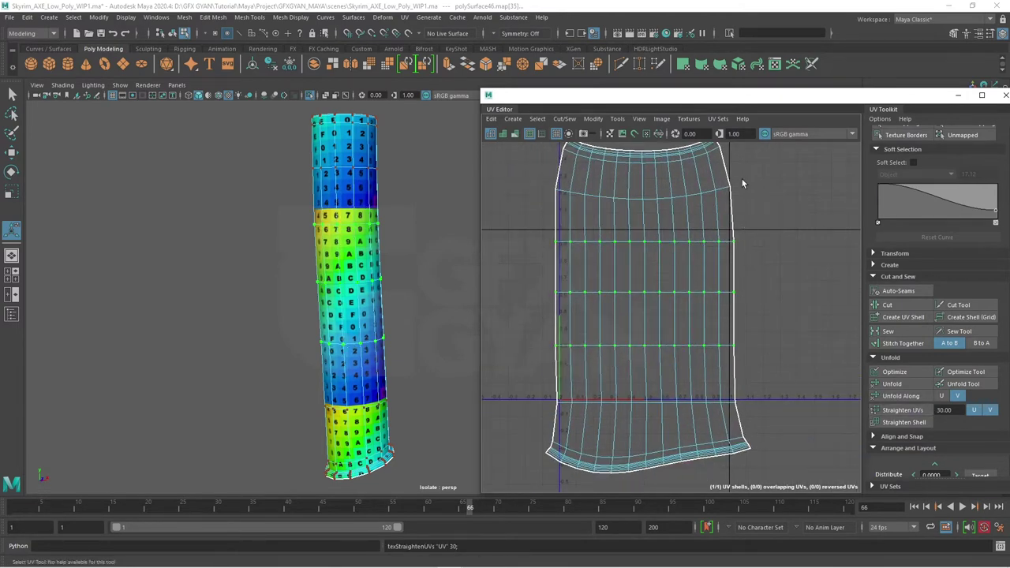
# - Straighten the shell's top UV row
pyautogui.moveTo(742, 184); pyautogui.dragTo(530, 206)
pyautogui.click(903, 409)
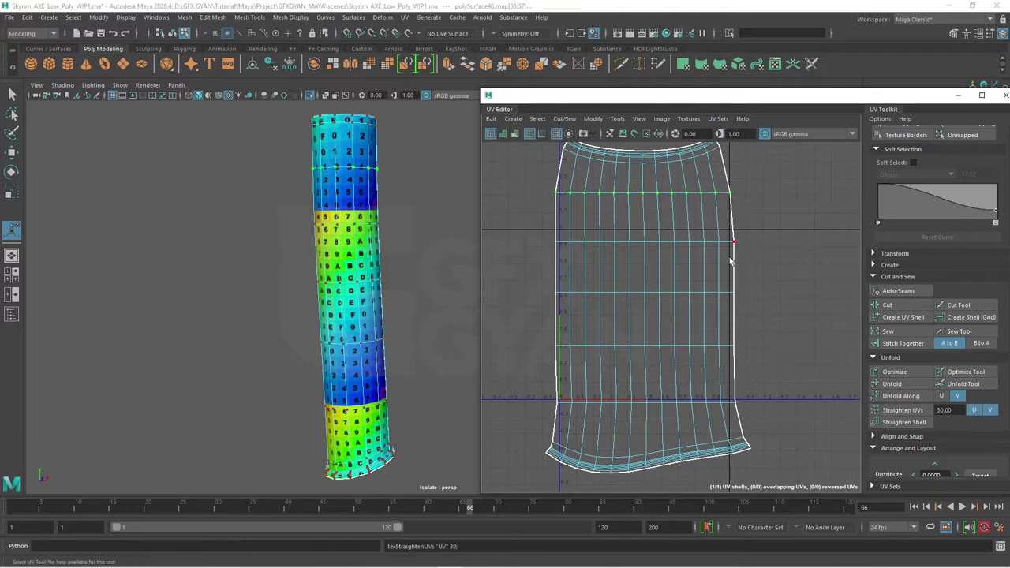
pyautogui.scroll(2, 694, 272)
pyautogui.scroll(2, 654, 269)
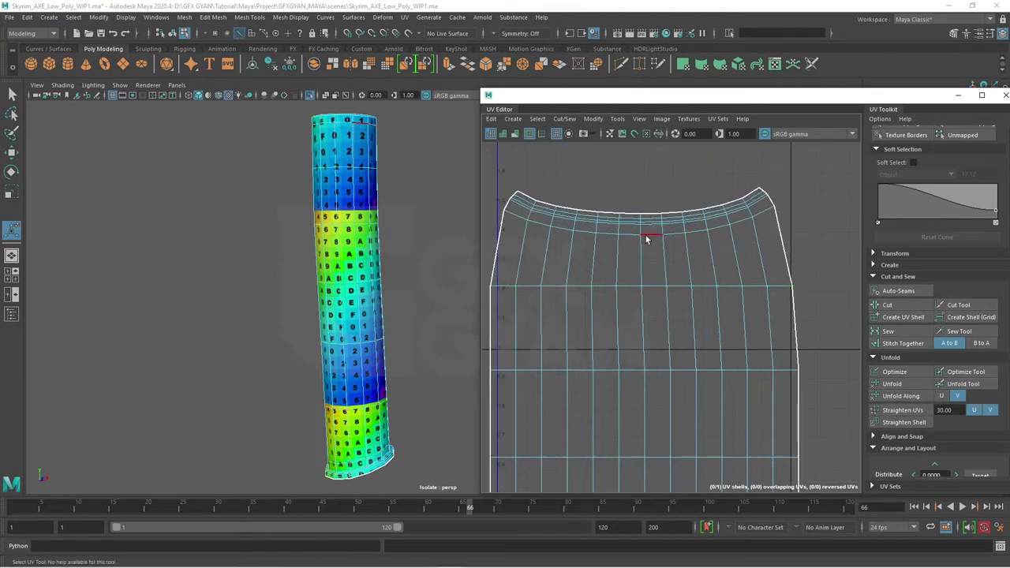
# - Straighten the shell's top edge loop and its UVs into a flat row
pyautogui.doubleClick(602, 229)
pyautogui.click(899, 409)
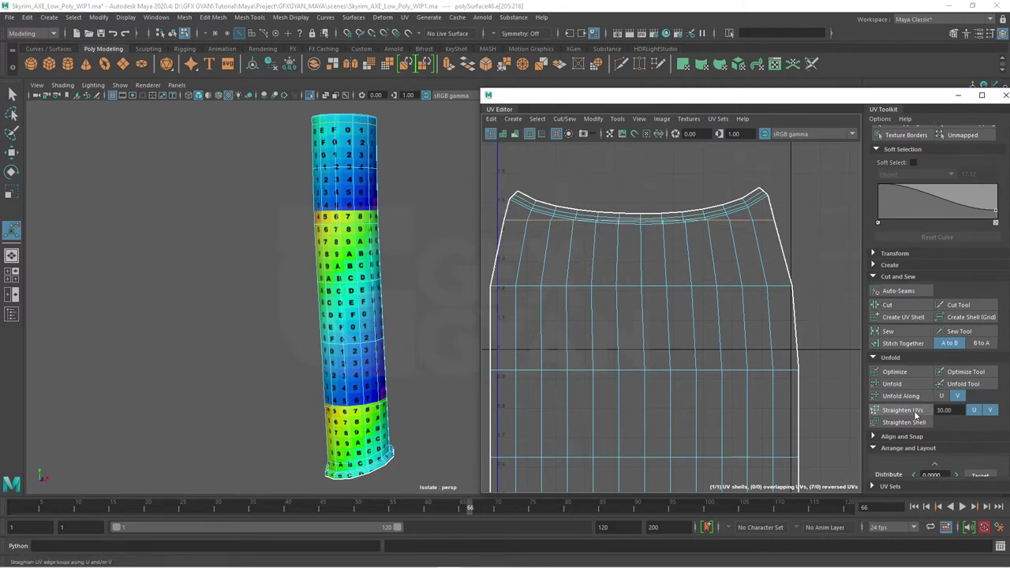
pyautogui.keyDown('alt'); pyautogui.moveTo(702, 289); pyautogui.dragTo(702, 333, button='middle'); pyautogui.keyUp('alt')
pyautogui.press('w')
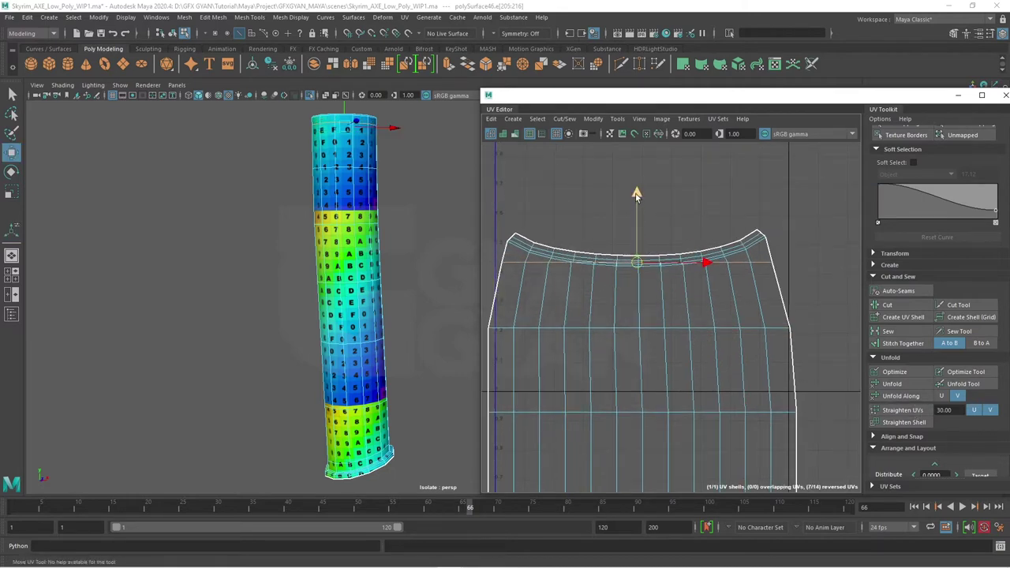
pyautogui.moveTo(664, 242); pyautogui.dragTo(664, 268, button='middle')
pyautogui.moveTo(664, 268); pyautogui.dragTo(714, 266, button='right')
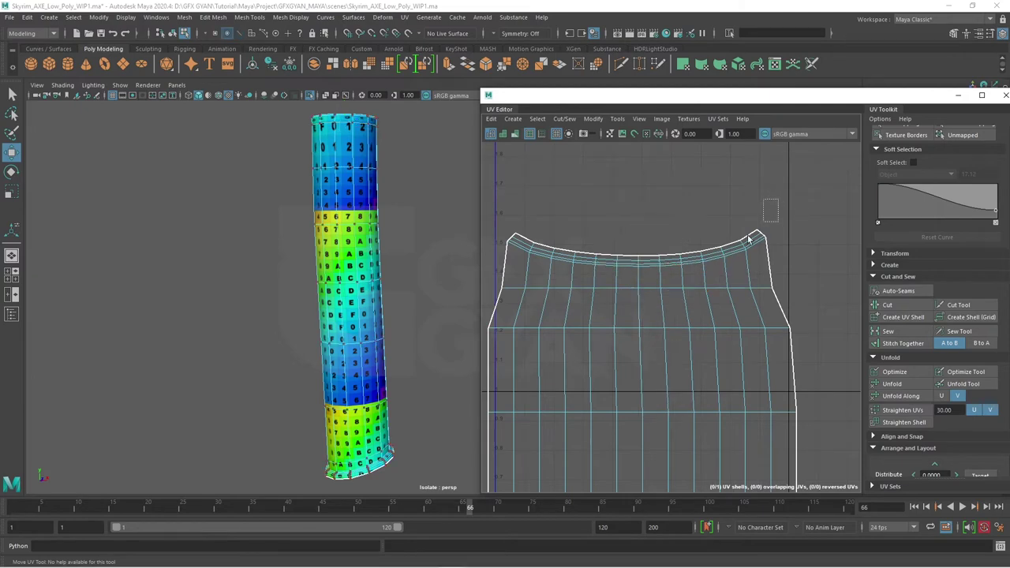
pyautogui.click(901, 409)
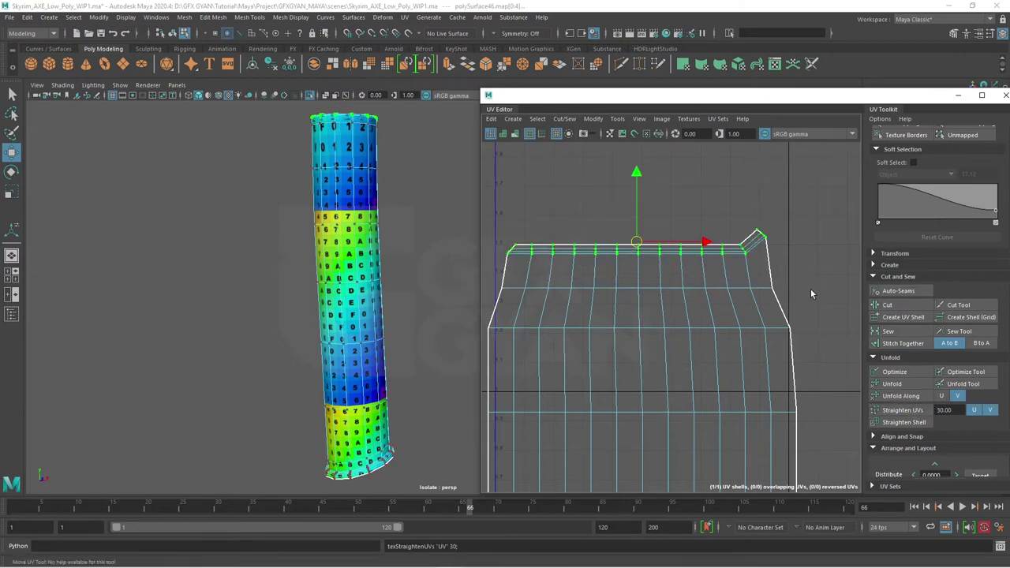
# - Select the top-right corner UVs and scale them into vertical alignment
pyautogui.keyDown('alt'); pyautogui.moveTo(664, 223); pyautogui.dragTo(573, 314, button='middle'); pyautogui.keyUp('alt')
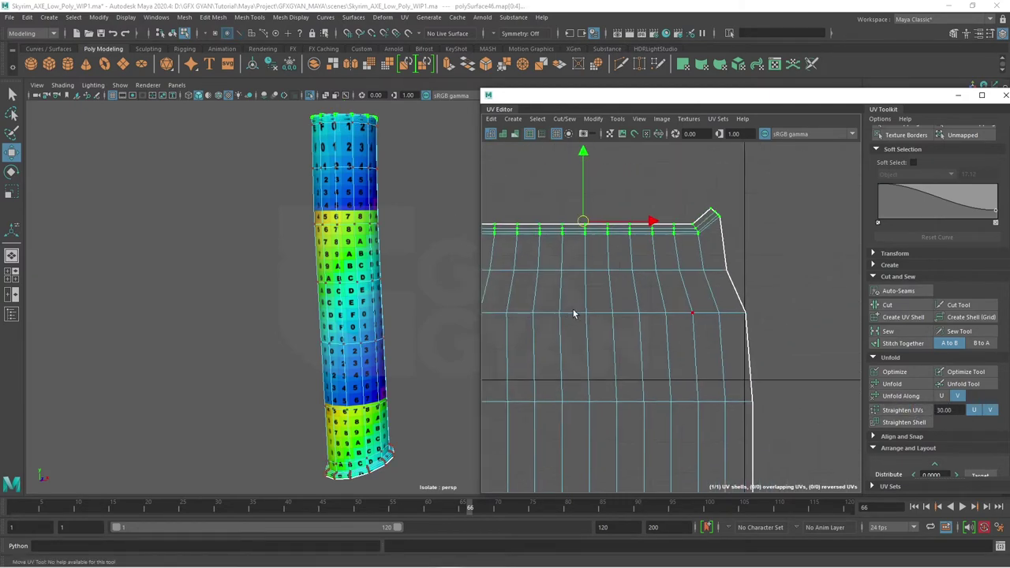
pyautogui.moveTo(705, 194); pyautogui.dragTo(724, 235)
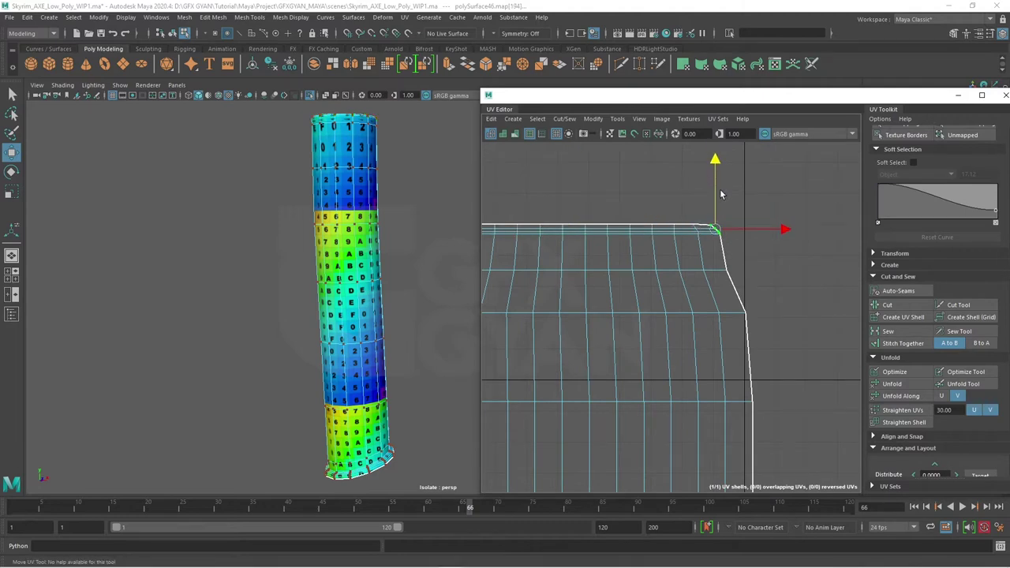
pyautogui.scroll(2, 721, 275)
pyautogui.scroll(3, 701, 279)
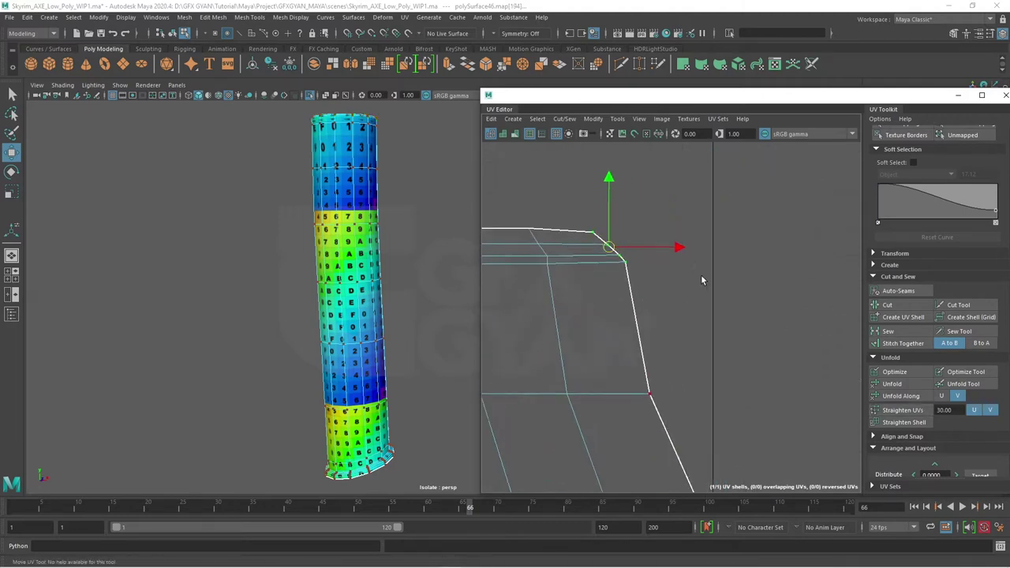
pyautogui.press('r')
pyautogui.moveTo(674, 247); pyautogui.dragTo(552, 260)
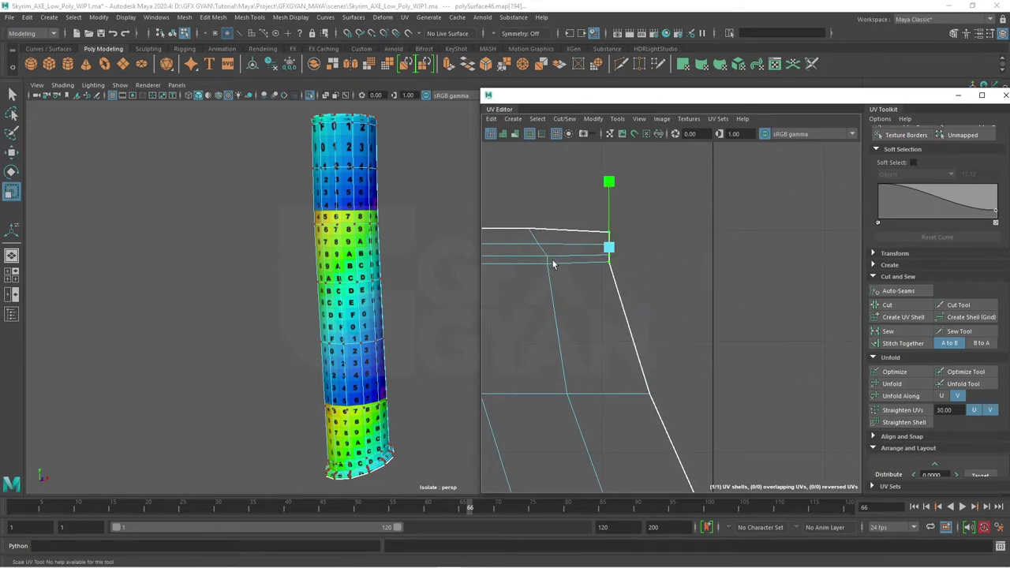
# - Slide the corner UVs and the corner vertex right, then frame the whole shell
pyautogui.press('w')
pyautogui.moveTo(662, 251); pyautogui.dragTo(734, 247)
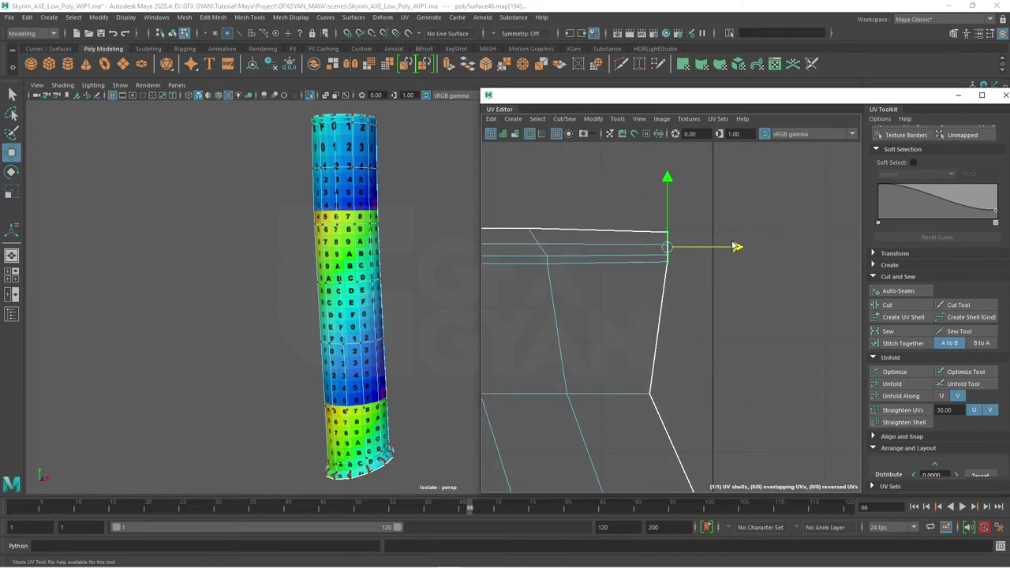
pyautogui.click(651, 397)
pyautogui.moveTo(716, 395); pyautogui.dragTo(755, 394)
pyautogui.scroll(-2, 783, 426)
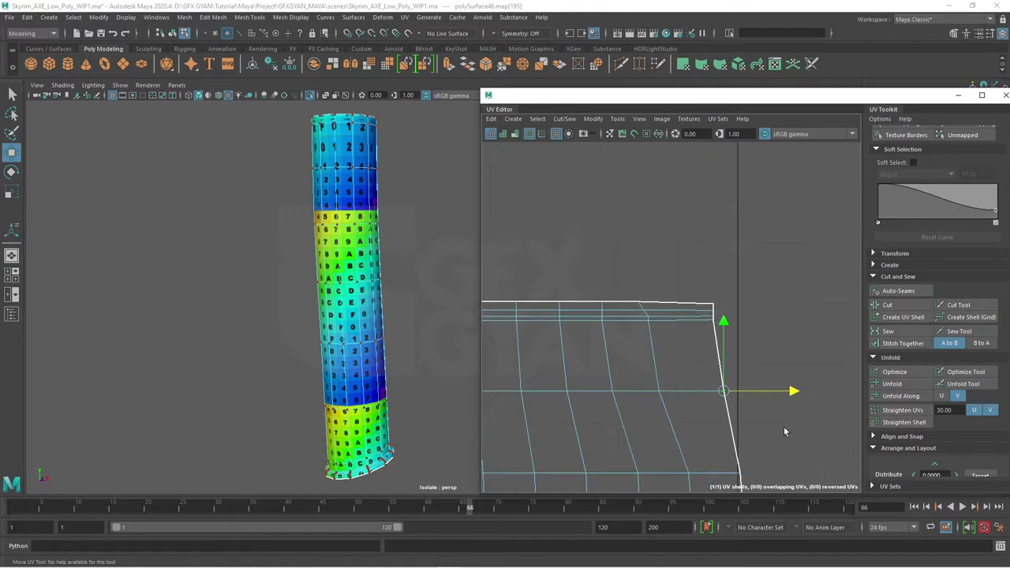
pyautogui.keyDown('alt'); pyautogui.moveTo(783, 426); pyautogui.dragTo(739, 230, button='middle'); pyautogui.keyUp('alt')
pyautogui.scroll(-2, 739, 230)
pyautogui.keyDown('alt'); pyautogui.moveTo(760, 356); pyautogui.dragTo(687, 305, button='middle'); pyautogui.keyUp('alt')
pyautogui.scroll(-1, 694, 283)
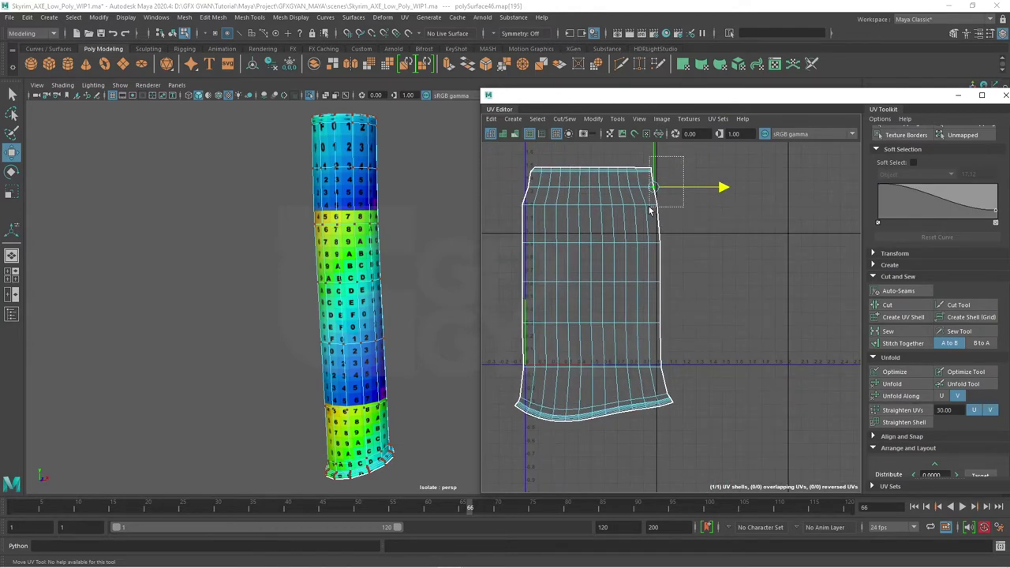
# - Scale the right-edge UVs into a straight vertical border and nudge it right
pyautogui.moveTo(693, 222)
pyautogui.keyDown('shift'); pyautogui.mouseDown()
pyautogui.moveTo(656, 344)
pyautogui.moveTo(671, 414)
pyautogui.moveTo(661, 424)
pyautogui.mouseUp(); pyautogui.keyUp('shift')
pyautogui.scroll(1, 671, 417)
pyautogui.scroll(1, 671, 417)
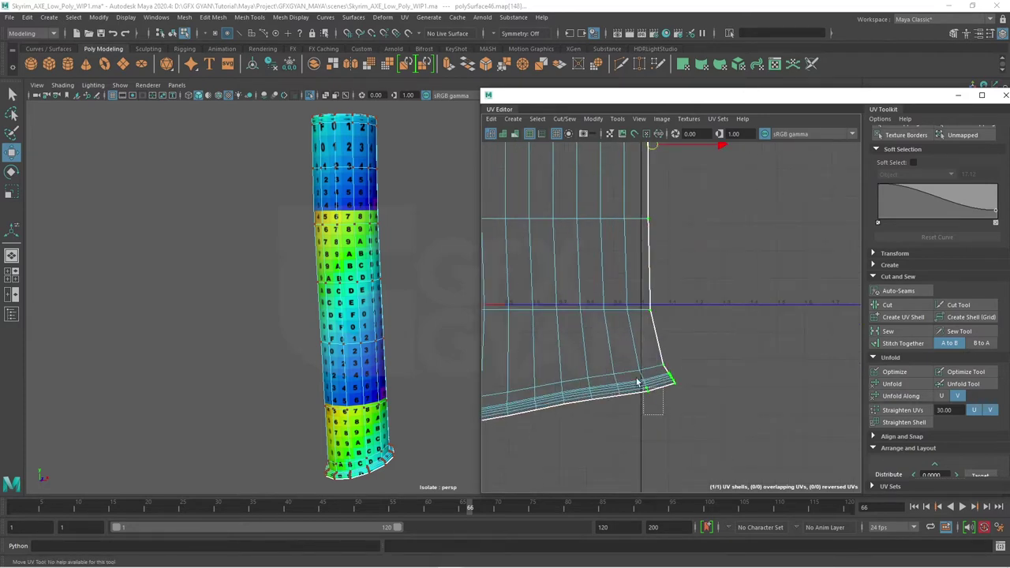
pyautogui.scroll(-2, 700, 414)
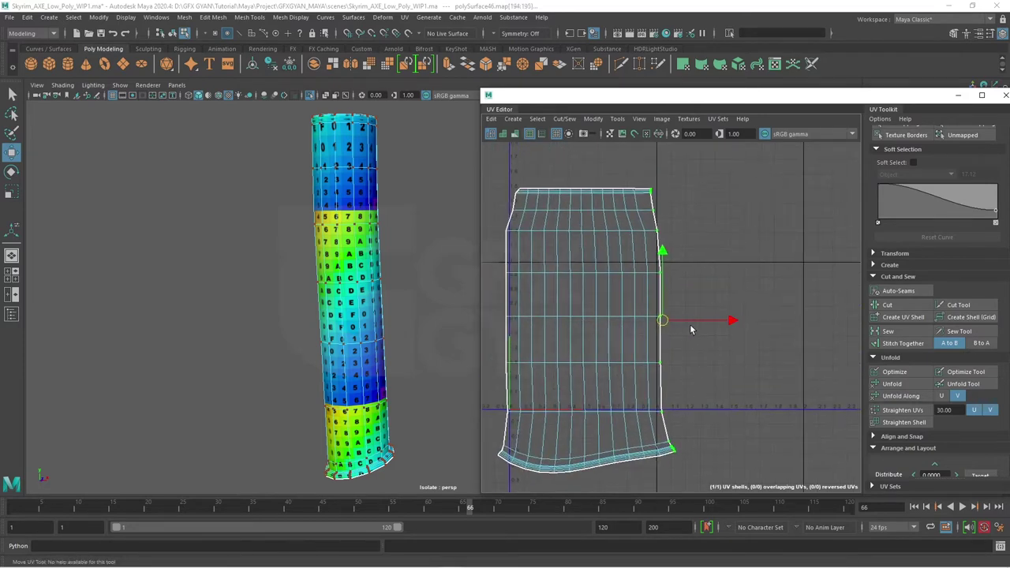
pyautogui.press('r')
pyautogui.moveTo(730, 322); pyautogui.dragTo(656, 330)
pyautogui.press('w')
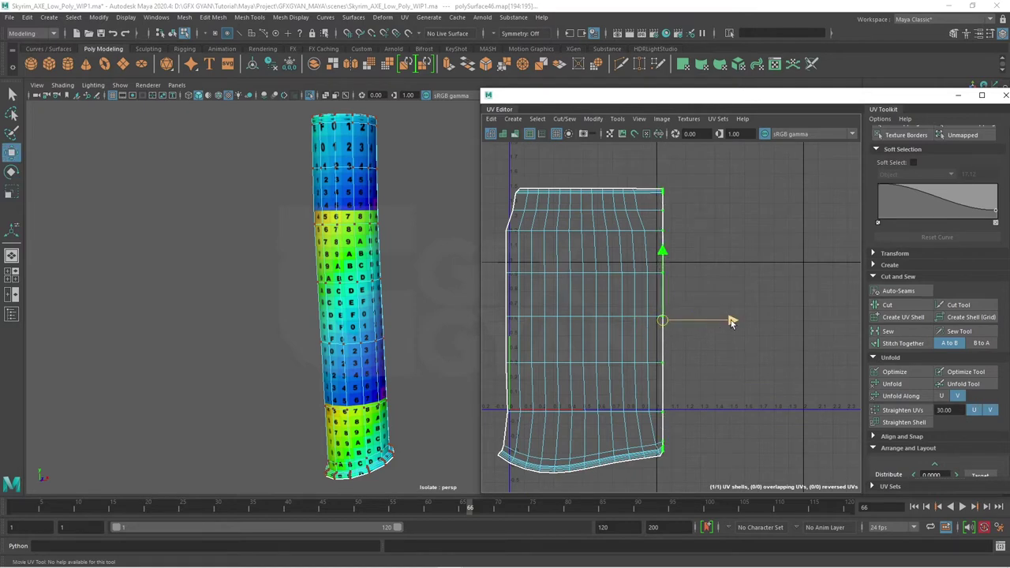
pyautogui.moveTo(730, 320); pyautogui.dragTo(749, 321)
# - Straighten an inner vertical edge loop and slide it slightly right
pyautogui.keyDown('alt'); pyautogui.moveTo(662, 363); pyautogui.dragTo(627, 258, button='middle'); pyautogui.keyUp('alt')
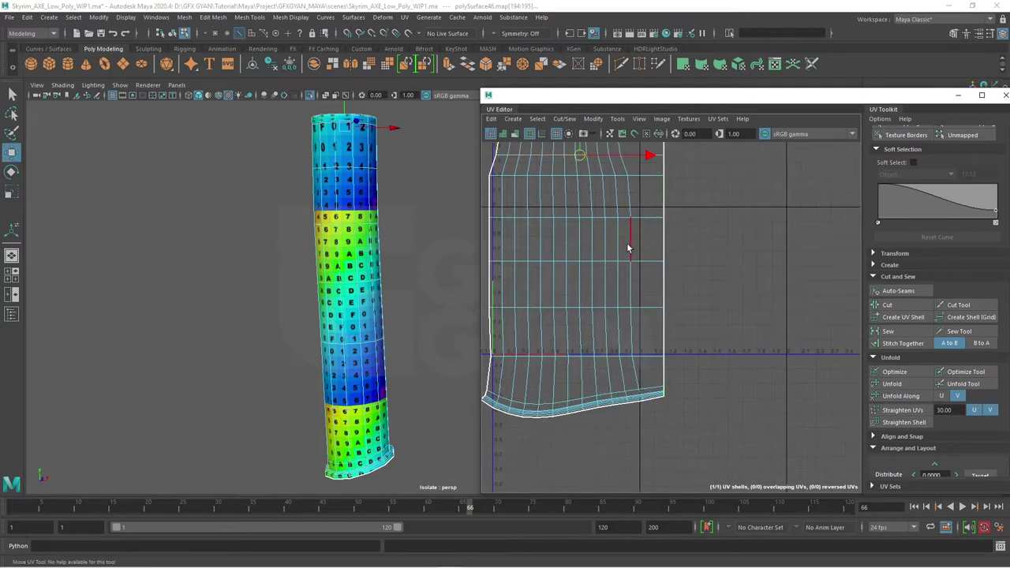
pyautogui.doubleClick(627, 246)
pyautogui.click(909, 409)
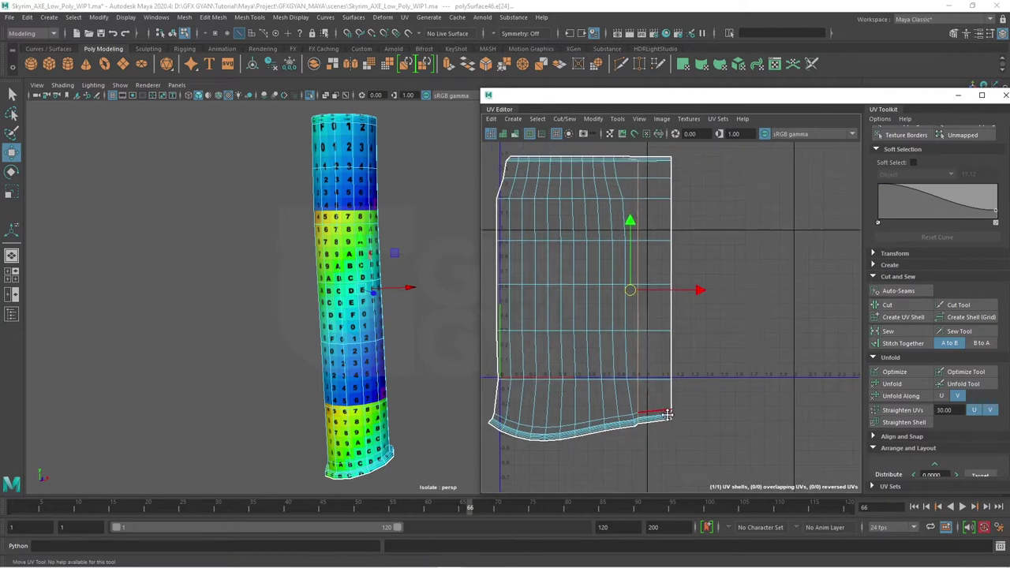
pyautogui.keyDown('alt'); pyautogui.moveTo(703, 269); pyautogui.dragTo(712, 333, button='middle'); pyautogui.keyUp('alt')
pyautogui.moveTo(712, 333)
pyautogui.mouseDown()
pyautogui.moveTo(722, 335)
pyautogui.moveTo(595, 337)
pyautogui.mouseUp()
pyautogui.press('r')
pyautogui.press('w')
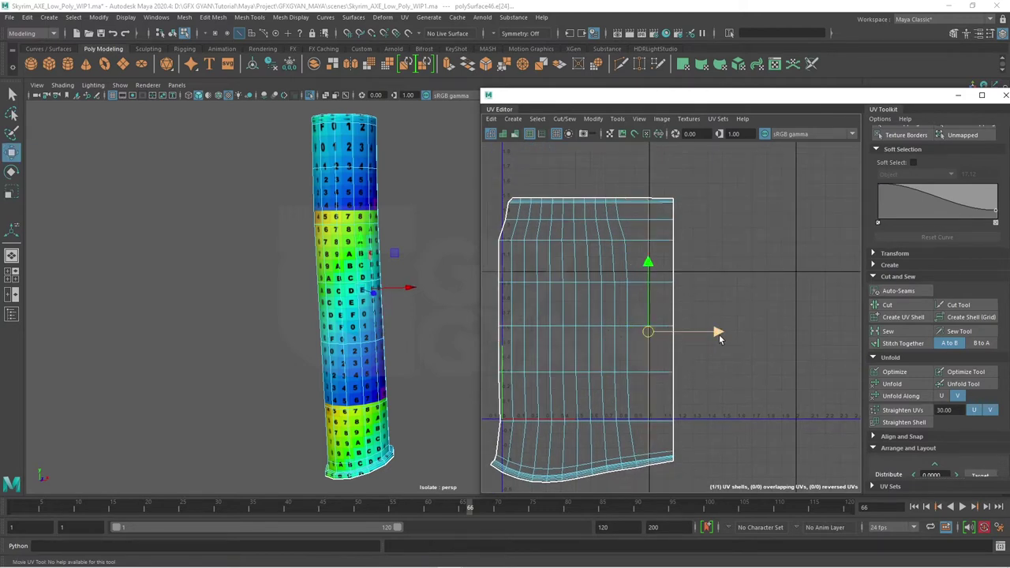
pyautogui.moveTo(719, 334); pyautogui.dragTo(732, 332)
# - Switch to UV mode and select all of the handle shell's UVs
pyautogui.scroll(2, 715, 356)
pyautogui.scroll(3, 742, 329)
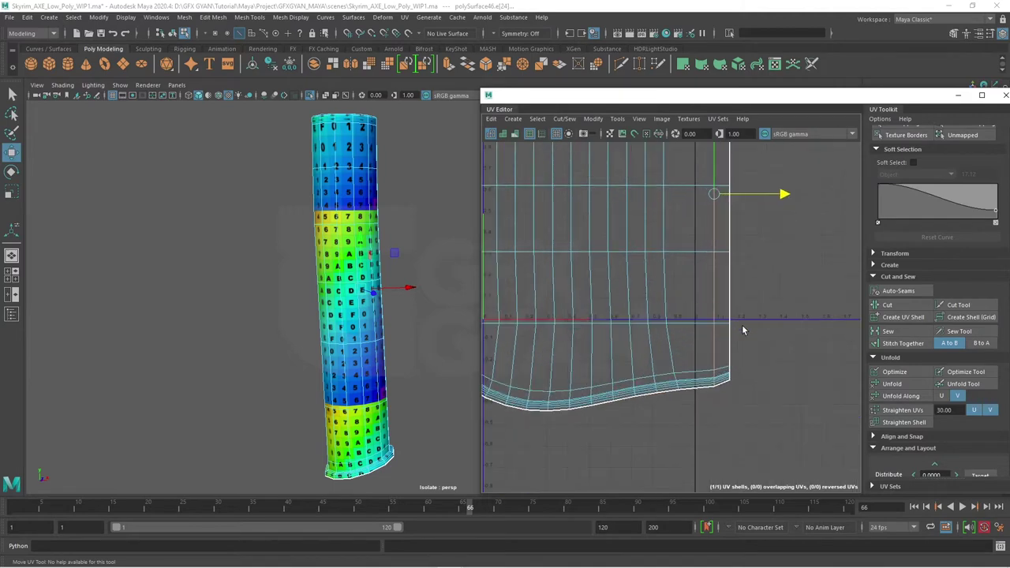
pyautogui.scroll(-3, 718, 332)
pyautogui.scroll(-1, 699, 343)
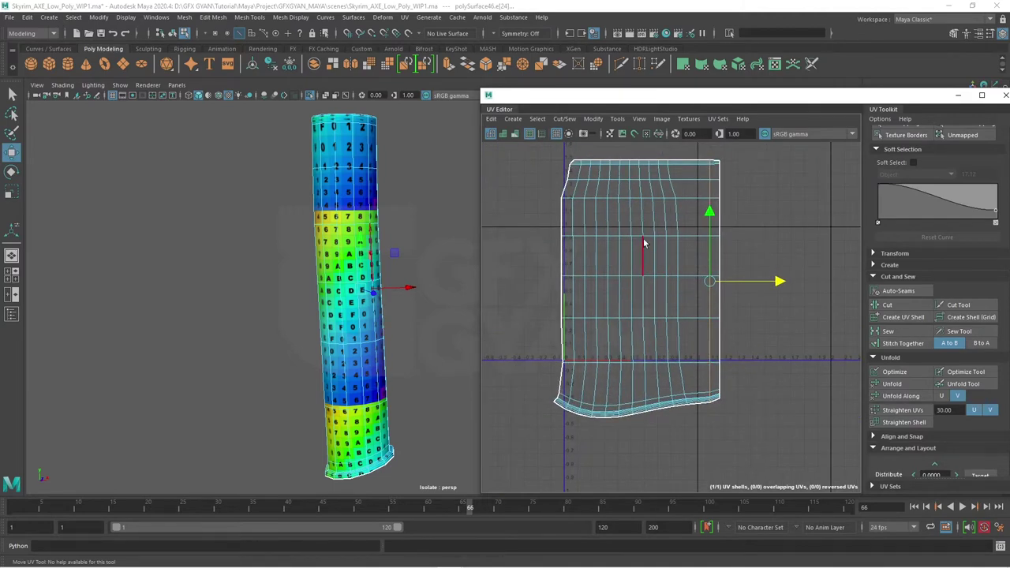
pyautogui.moveTo(605, 186); pyautogui.dragTo(568, 168, button='right')
pyautogui.moveTo(531, 153); pyautogui.dragTo(705, 444)
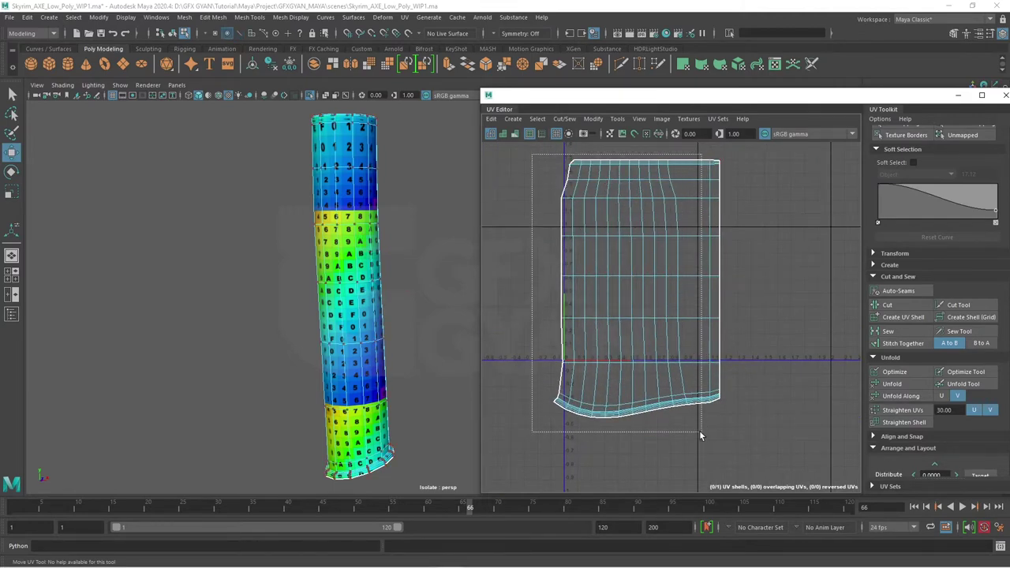
# - Straighten all the shell's UVs first along U, then along V
pyautogui.click(921, 411)
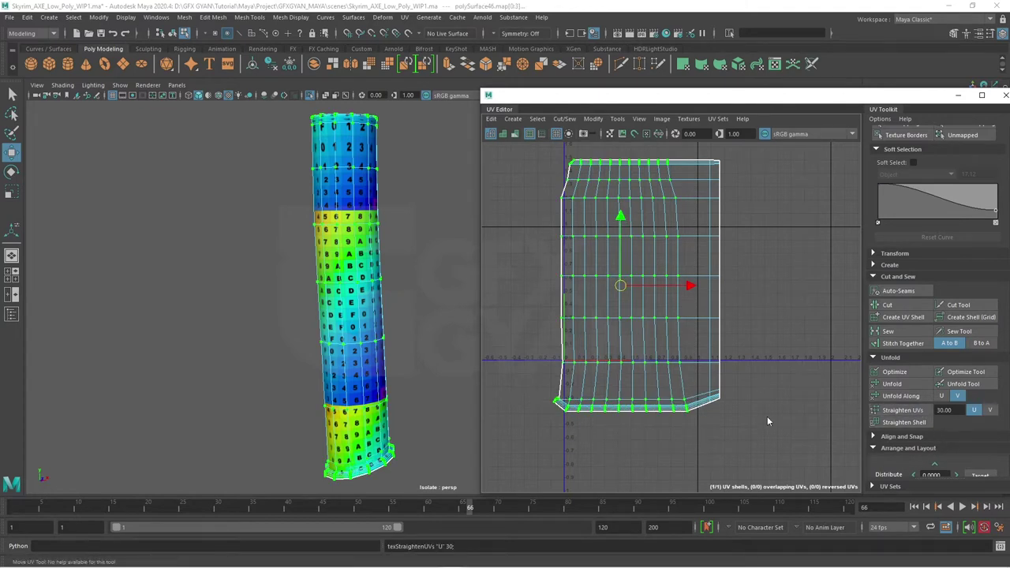
pyautogui.click(987, 410)
pyautogui.click(899, 410)
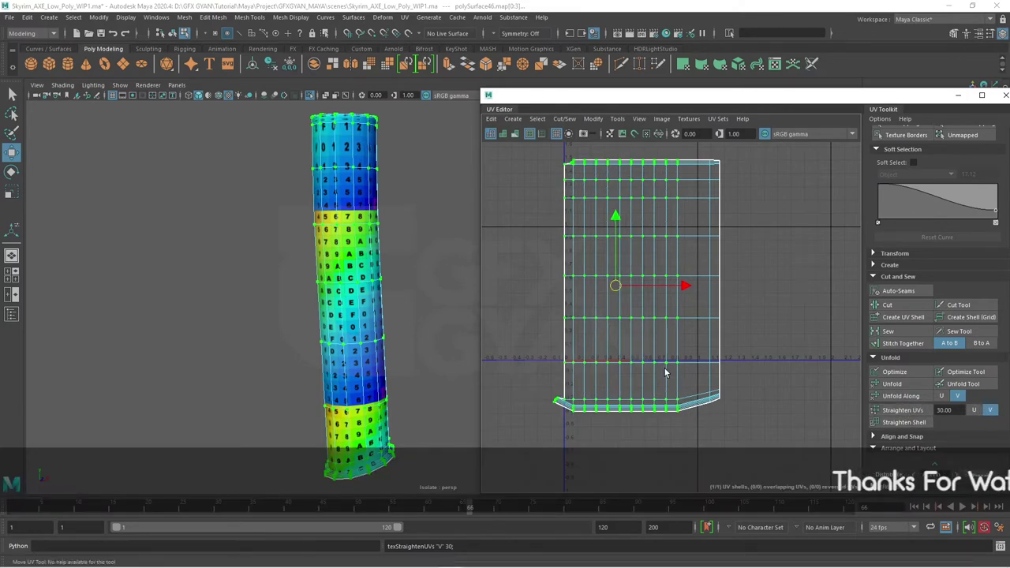
pyautogui.moveTo(664, 373)
pyautogui.keyDown('alt'); pyautogui.mouseDown(button='right')
pyautogui.moveTo(711, 418)
pyautogui.moveTo(706, 297)
pyautogui.mouseUp(button='right'); pyautogui.keyUp('alt')
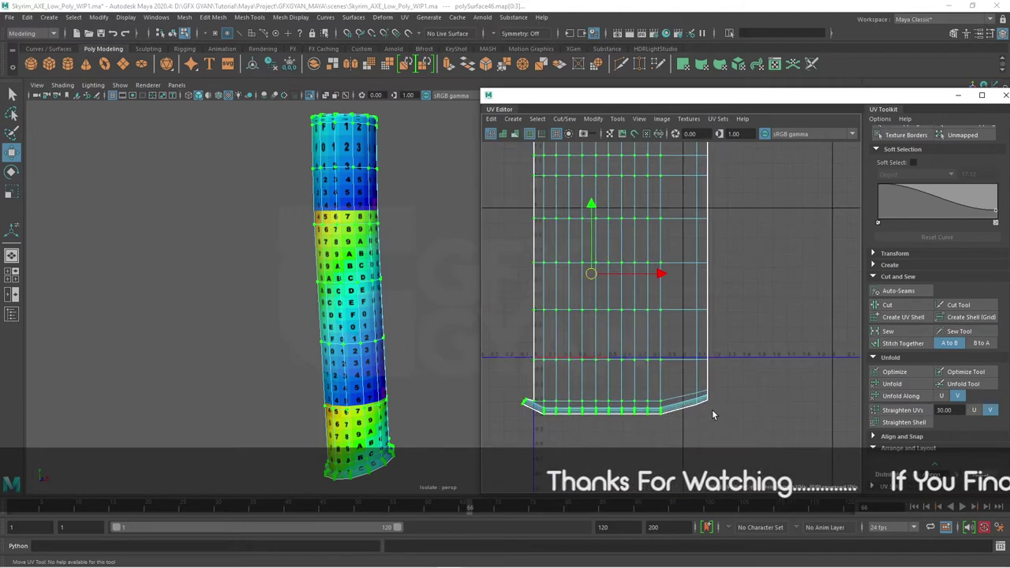
# - Select the shell's right border edge and set the straightening direction back to V
pyautogui.doubleClick(707, 303)
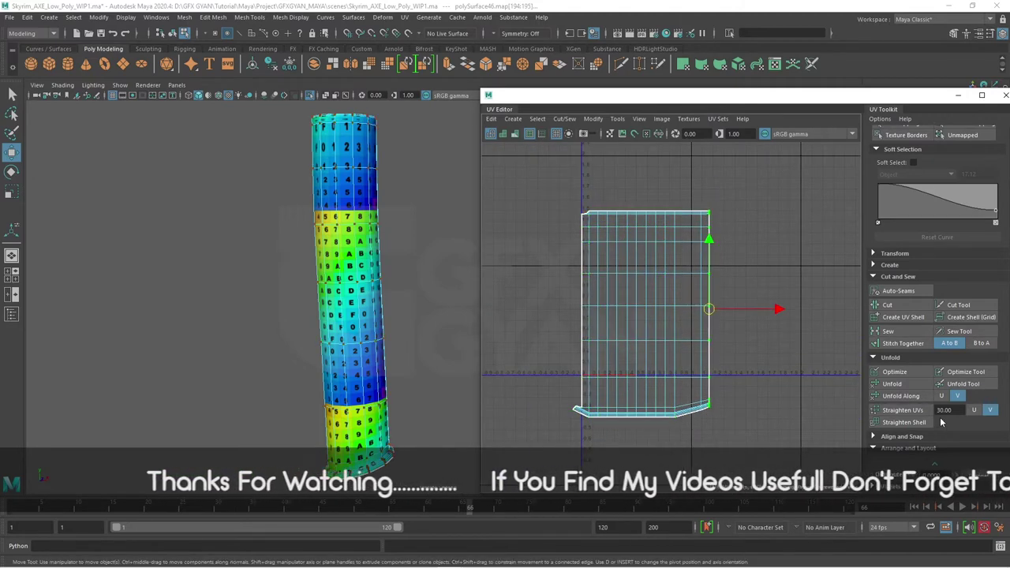
pyautogui.click(974, 409)
pyautogui.click(901, 411)
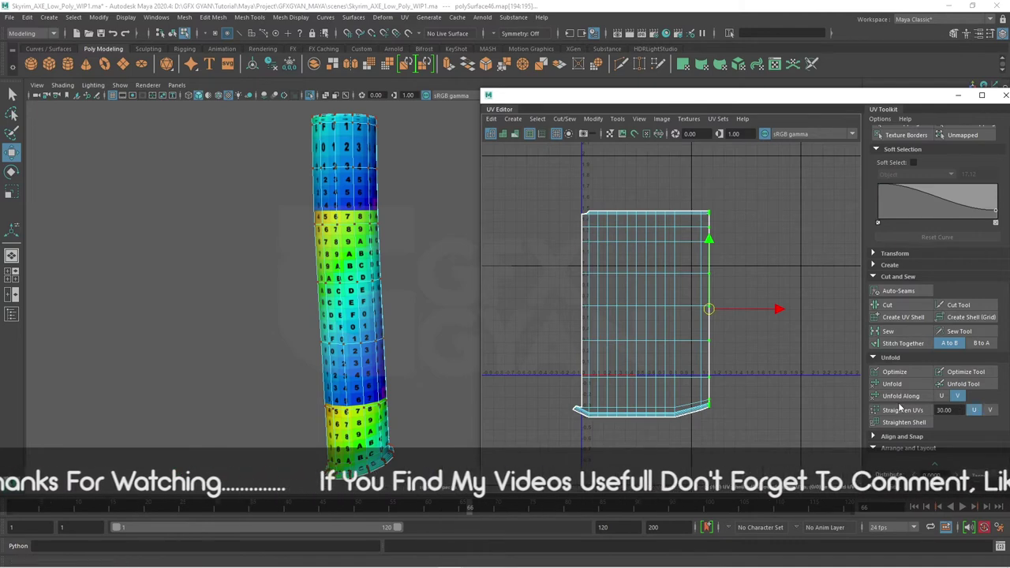
pyautogui.click(989, 410)
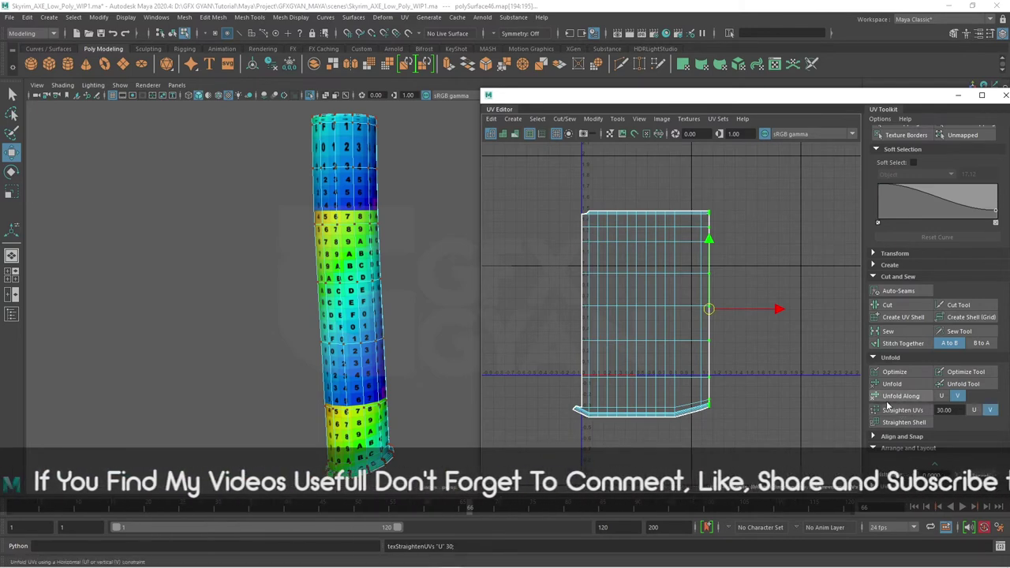
# - Select the shell's bottom row of UVs and raise it into line
pyautogui.scroll(2, 799, 396)
pyautogui.scroll(2, 820, 362)
pyautogui.moveTo(820, 361)
pyautogui.keyDown('alt'); pyautogui.mouseDown(button='middle')
pyautogui.moveTo(756, 380)
pyautogui.moveTo(812, 394)
pyautogui.mouseUp(button='middle'); pyautogui.keyUp('alt')
pyautogui.moveTo(800, 418); pyautogui.dragTo(563, 339)
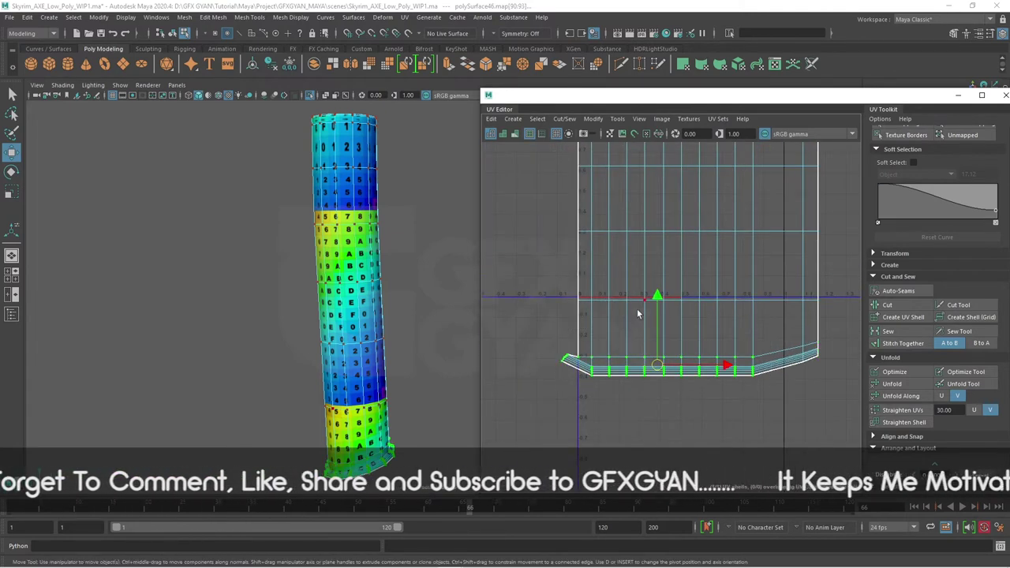
pyautogui.moveTo(656, 298); pyautogui.dragTo(656, 283)
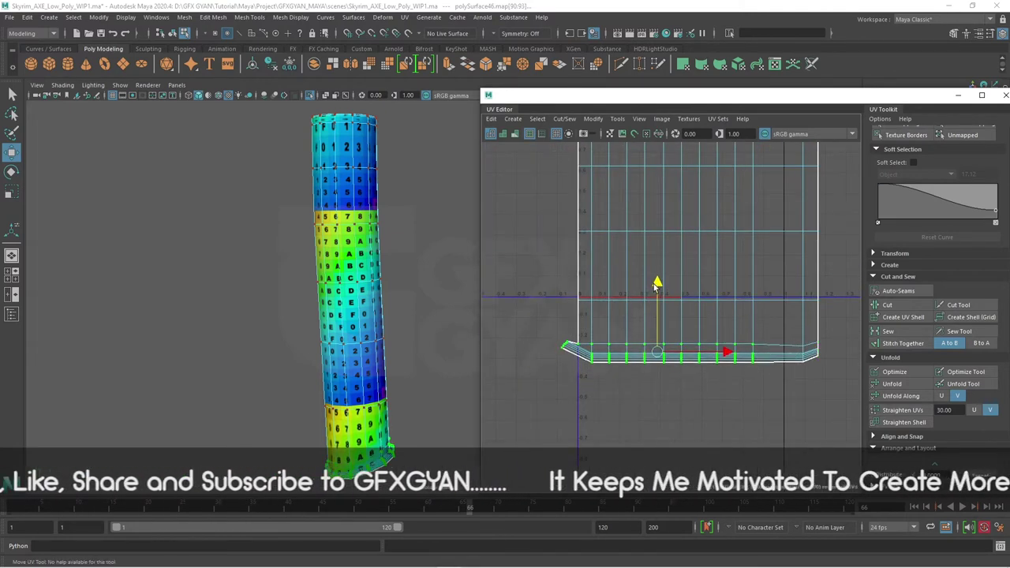
# - Pull the shell's left-corner UVs down and align them onto the U=0 line
pyautogui.scroll(2, 551, 386)
pyautogui.keyDown('alt'); pyautogui.moveTo(551, 387); pyautogui.dragTo(568, 354, button='middle'); pyautogui.keyUp('alt')
pyautogui.moveTo(530, 282); pyautogui.dragTo(597, 347)
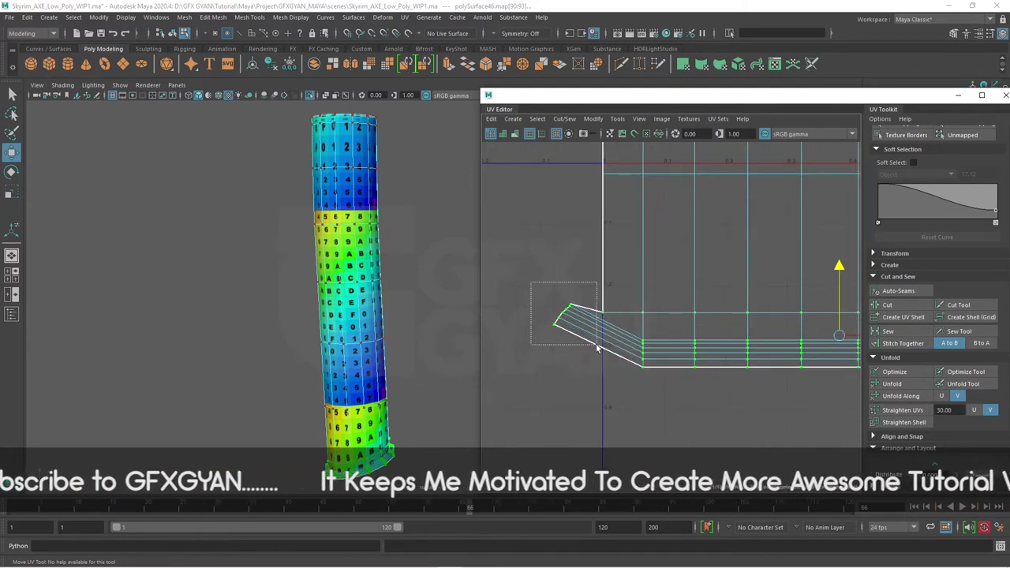
pyautogui.moveTo(566, 315)
pyautogui.mouseDown()
pyautogui.moveTo(581, 345)
pyautogui.moveTo(592, 341)
pyautogui.mouseUp()
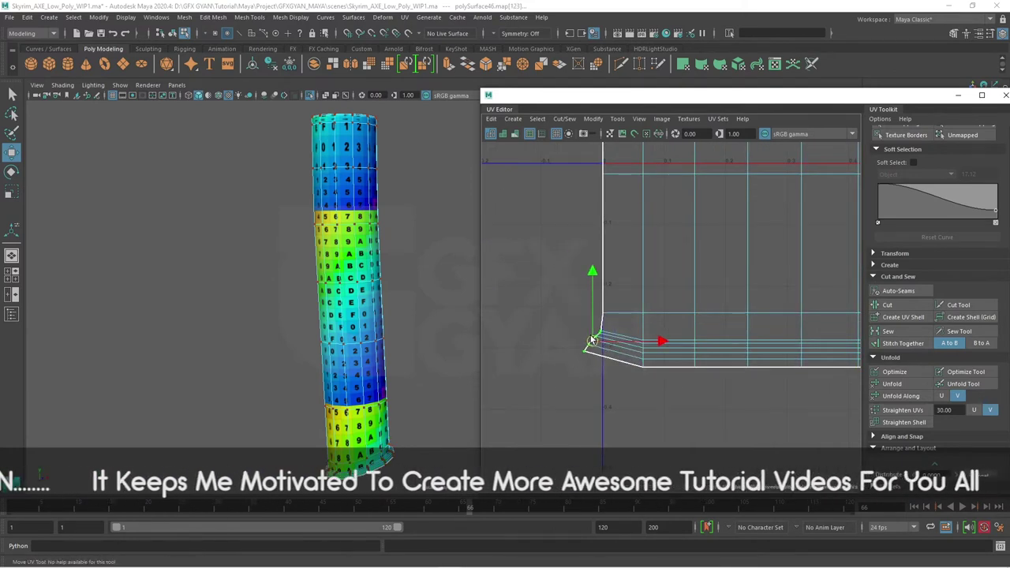
pyautogui.press('r')
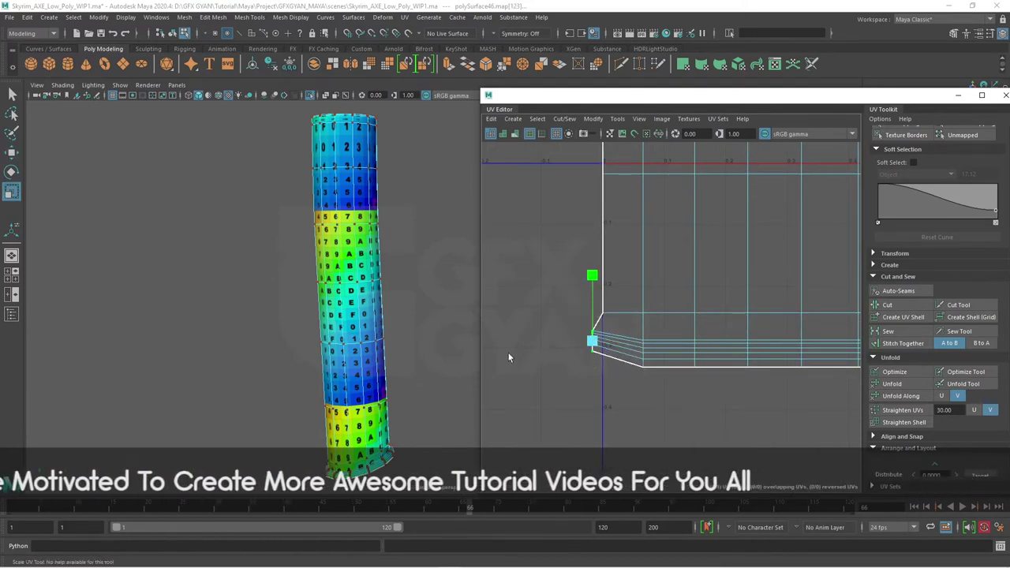
pyautogui.press('w')
pyautogui.moveTo(659, 341); pyautogui.dragTo(671, 341)
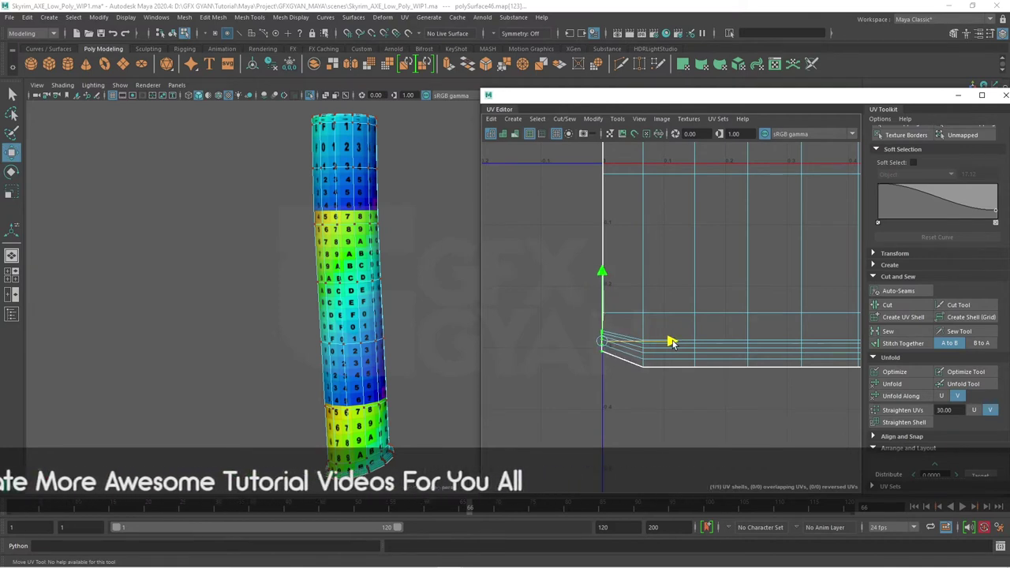
pyautogui.moveTo(602, 276); pyautogui.dragTo(604, 282)
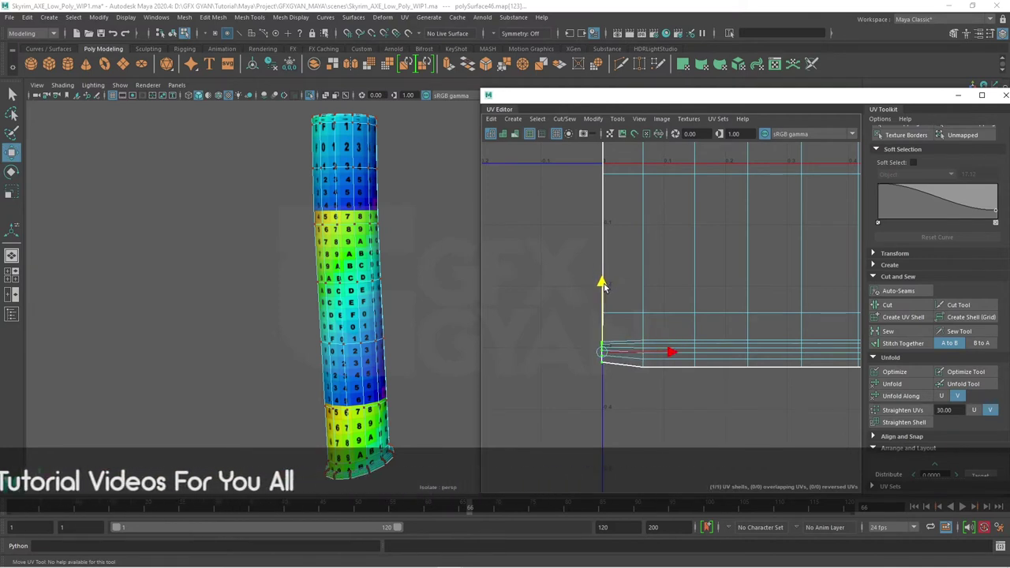
# - Zoom out and select the shell's lower-right corner UVs
pyautogui.scroll(-2, 669, 351)
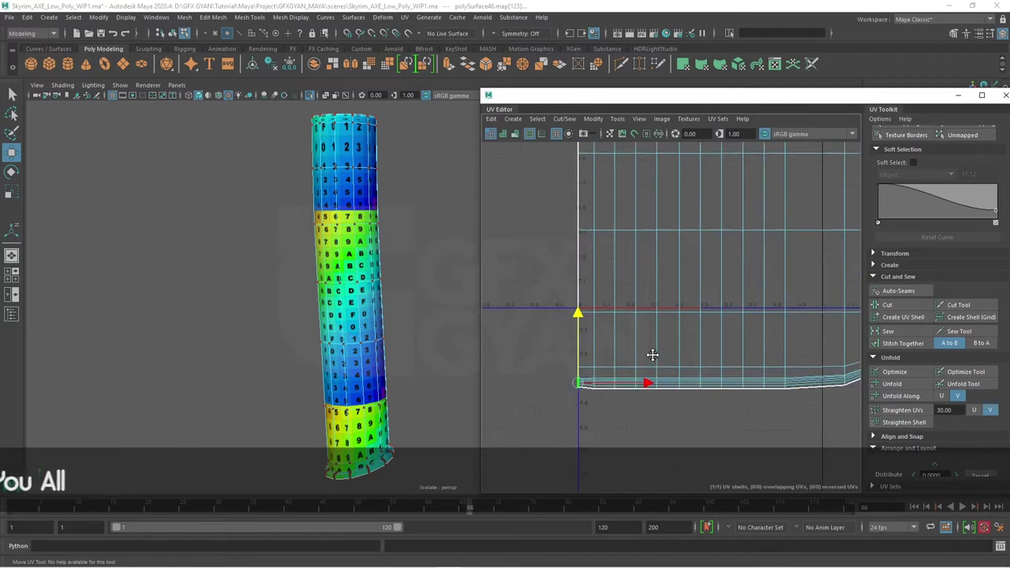
pyautogui.scroll(-2, 651, 354)
pyautogui.keyDown('alt'); pyautogui.moveTo(852, 371); pyautogui.dragTo(769, 377, button='middle'); pyautogui.keyUp('alt')
pyautogui.moveTo(769, 376); pyautogui.dragTo(714, 406)
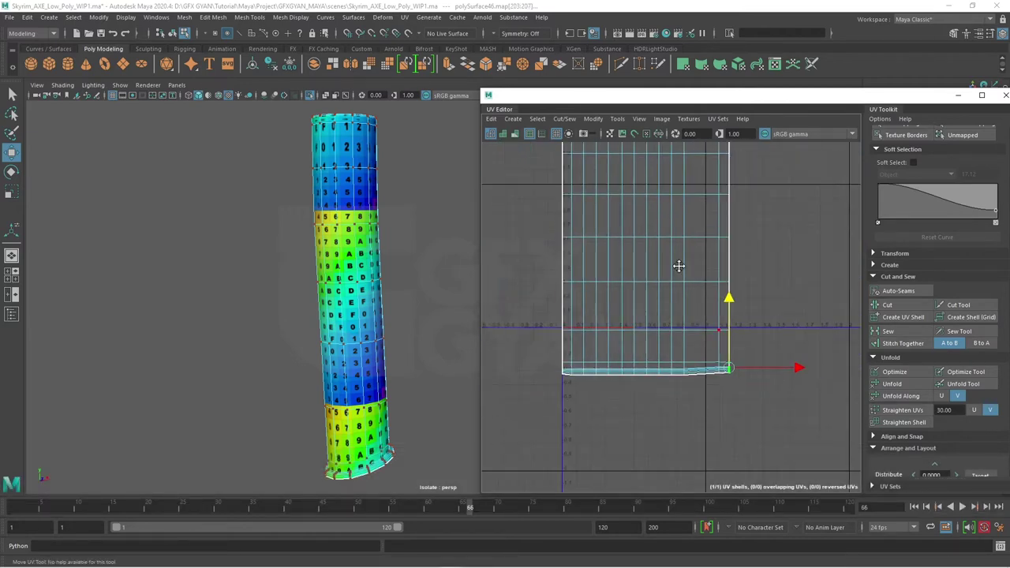
# - Slide the shell's top-left corner UV into place to square that corner
pyautogui.scroll(2, 676, 269)
pyautogui.scroll(2, 600, 307)
pyautogui.scroll(1, 552, 322)
pyautogui.scroll(1, 596, 300)
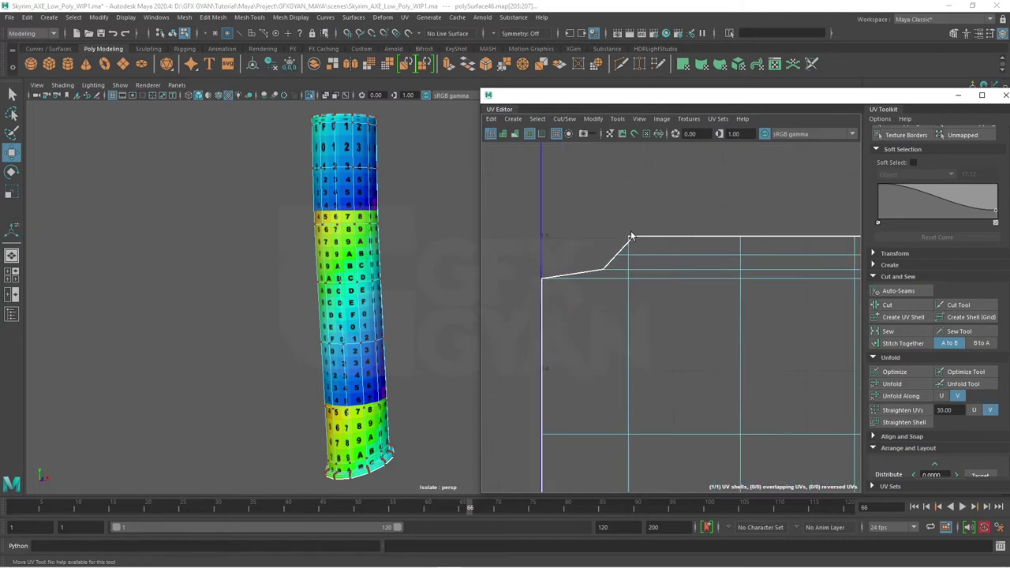
pyautogui.click(631, 239)
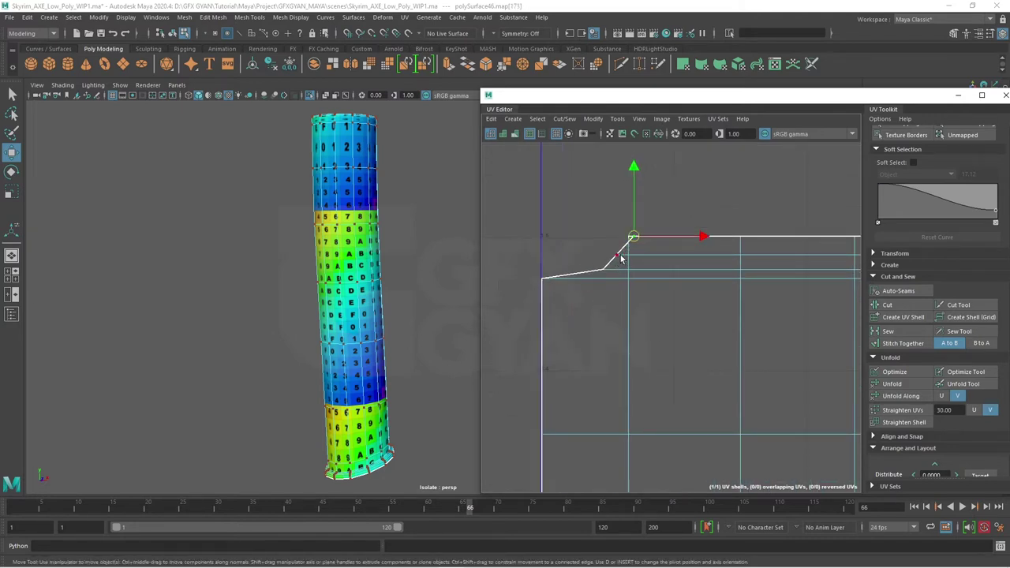
pyautogui.moveTo(615, 271)
pyautogui.keyDown('ctrl'); pyautogui.keyDown('shift'); pyautogui.mouseDown()
pyautogui.moveTo(642, 277)
pyautogui.moveTo(654, 252)
pyautogui.moveTo(548, 270)
pyautogui.mouseUp(); pyautogui.keyUp('shift'); pyautogui.keyUp('ctrl')
pyautogui.moveTo(631, 244); pyautogui.dragTo(622, 247)
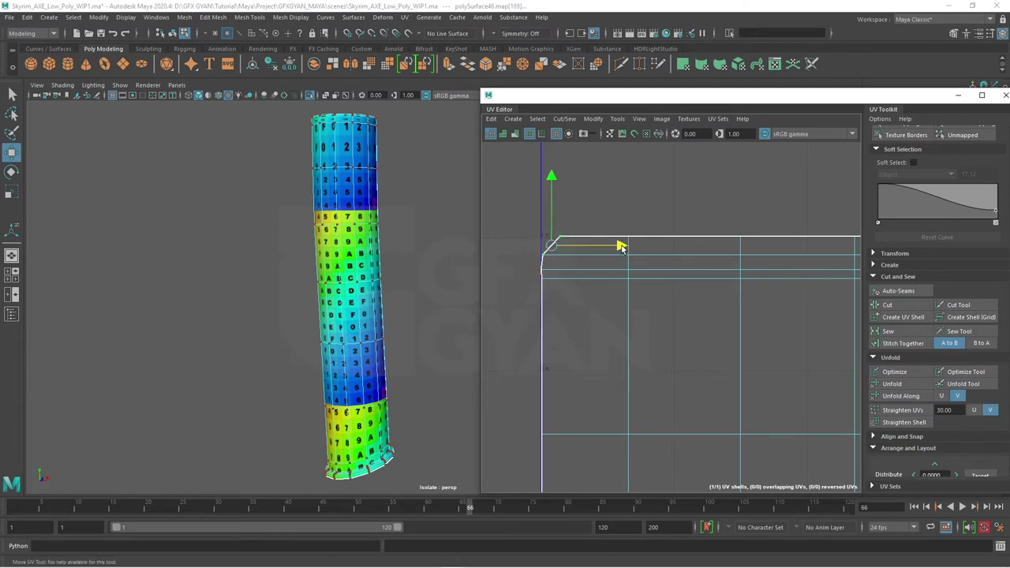
pyautogui.keyDown('ctrl'); pyautogui.keyDown('shift'); pyautogui.moveTo(575, 219); pyautogui.dragTo(584, 210); pyautogui.keyUp('shift'); pyautogui.keyUp('ctrl')
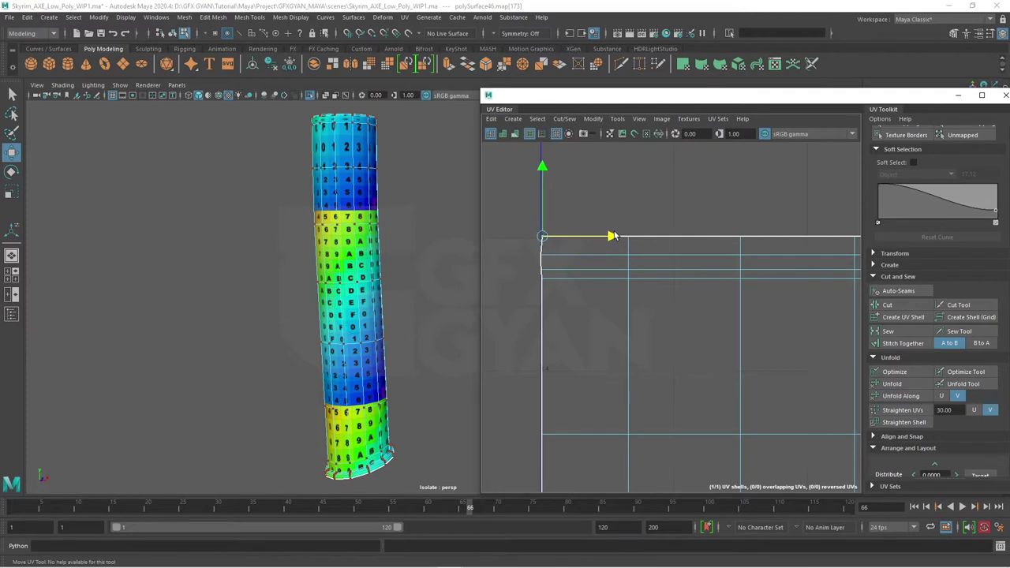
# - Zoom out to the whole shell and select its left edge UVs
pyautogui.keyDown('alt'); pyautogui.moveTo(611, 235); pyautogui.dragTo(653, 368, button='middle'); pyautogui.keyUp('alt')
pyautogui.scroll(-3, 590, 205)
pyautogui.scroll(-2, 590, 259)
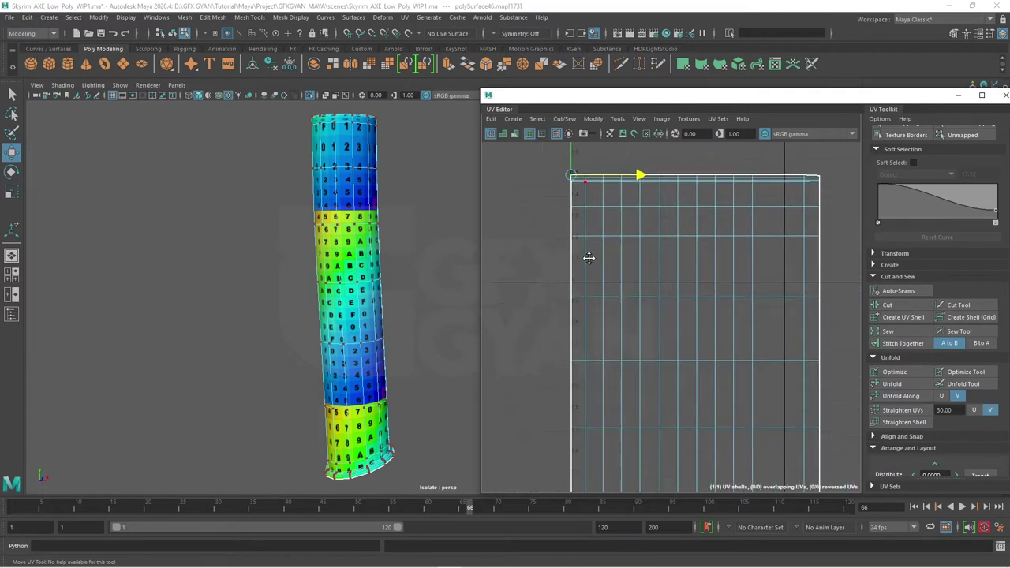
pyautogui.scroll(-2, 568, 280)
pyautogui.moveTo(503, 149); pyautogui.dragTo(566, 421)
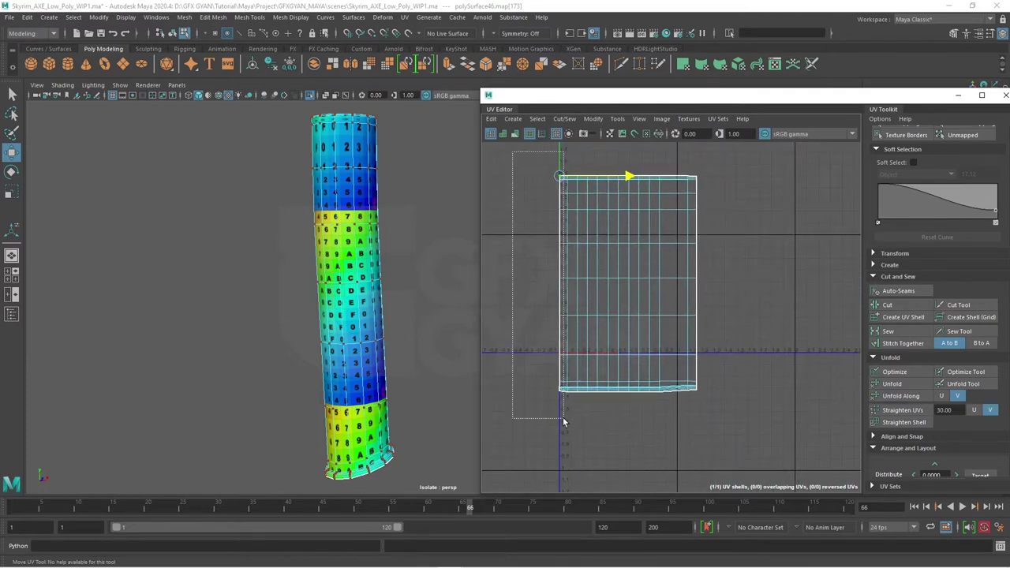
# - Scale the shell's right edge column of UVs along U and shift it slightly left
pyautogui.press('r')
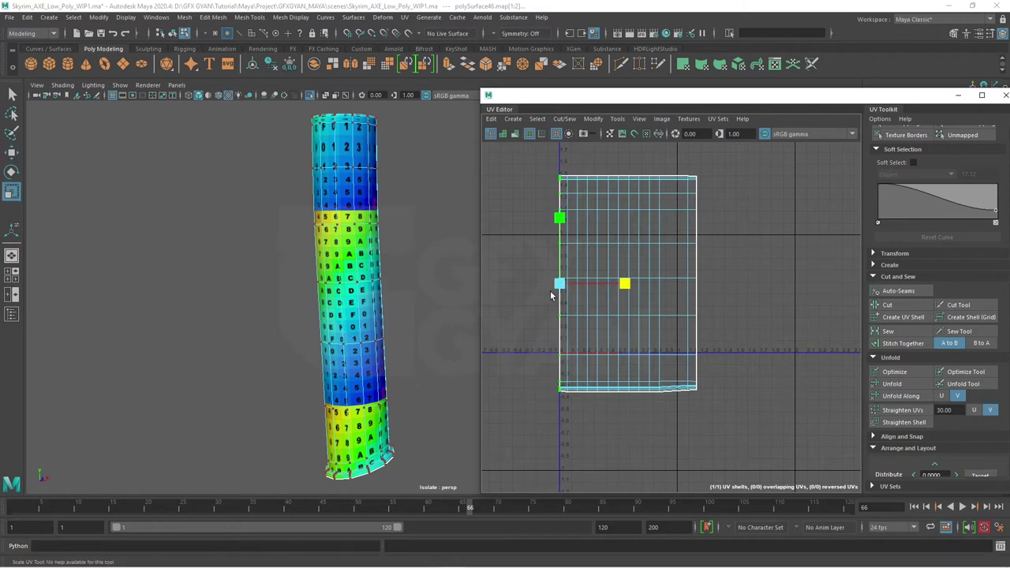
pyautogui.moveTo(688, 455); pyautogui.dragTo(689, 454)
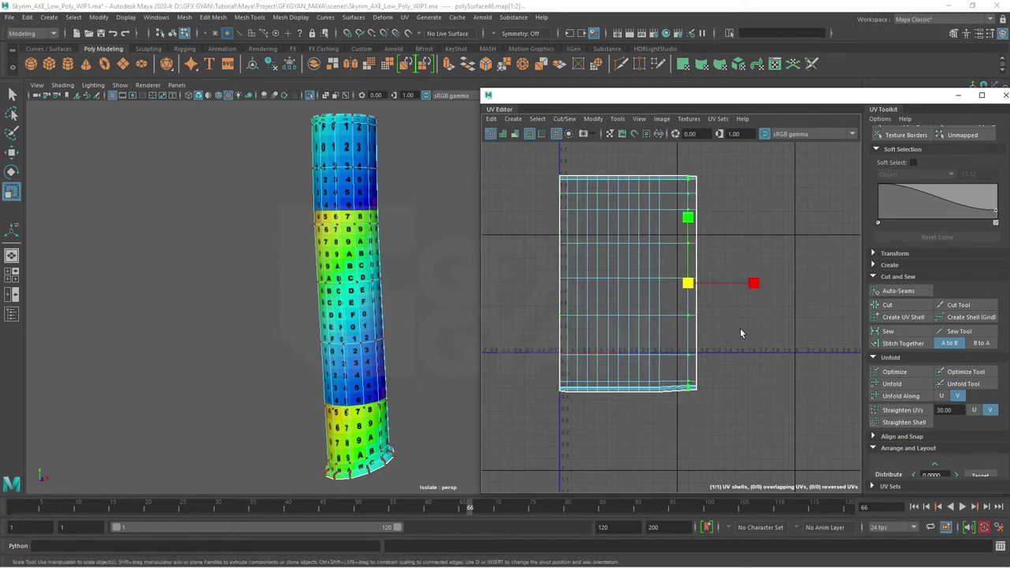
pyautogui.moveTo(755, 281)
pyautogui.mouseDown()
pyautogui.moveTo(713, 290)
pyautogui.moveTo(738, 283)
pyautogui.mouseUp()
pyautogui.press('w')
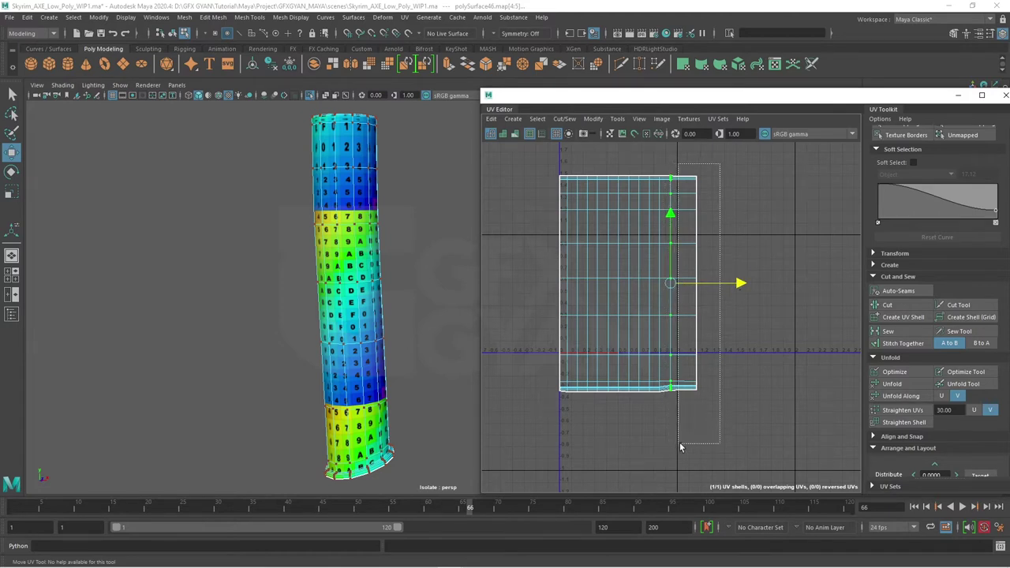
pyautogui.moveTo(719, 164); pyautogui.dragTo(680, 448)
pyautogui.moveTo(764, 284); pyautogui.dragTo(748, 284)
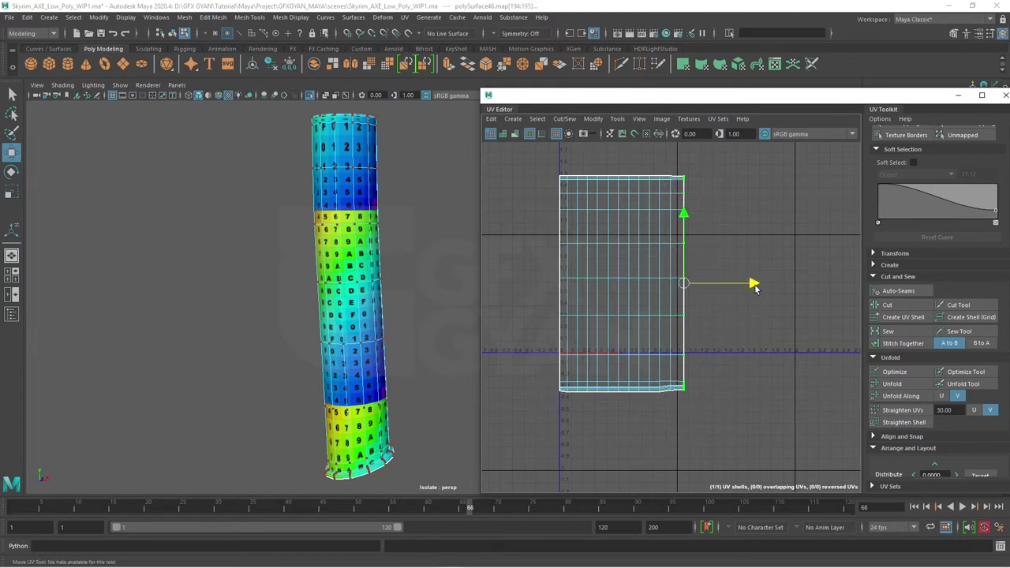
pyautogui.moveTo(553, 202)
pyautogui.mouseDown()
pyautogui.moveTo(676, 442)
pyautogui.moveTo(741, 431)
pyautogui.mouseUp()
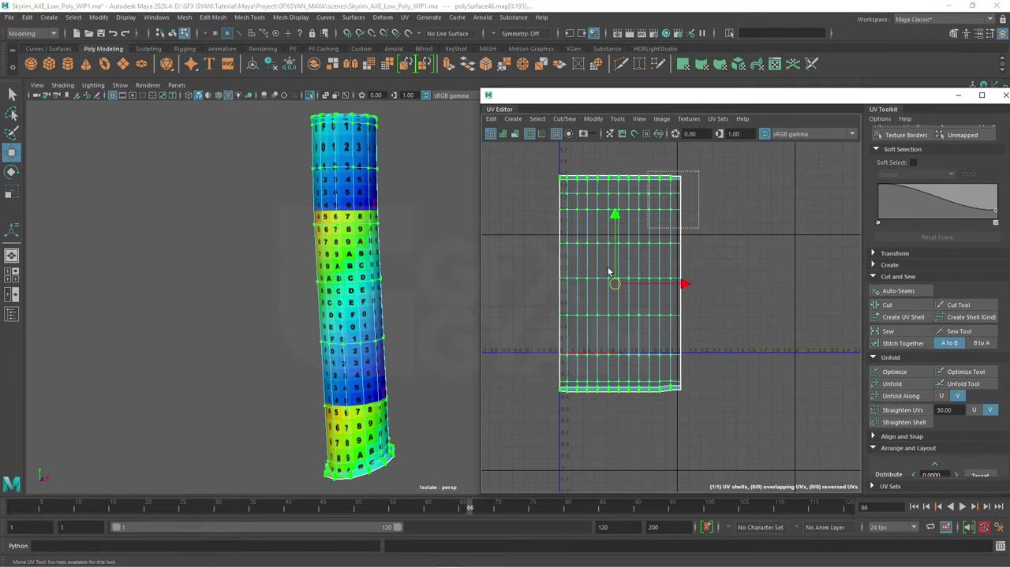
# - Unfold the whole handle shell along V only, then straighten its edge loops
pyautogui.moveTo(702, 161); pyautogui.dragTo(536, 425)
pyautogui.click(941, 397)
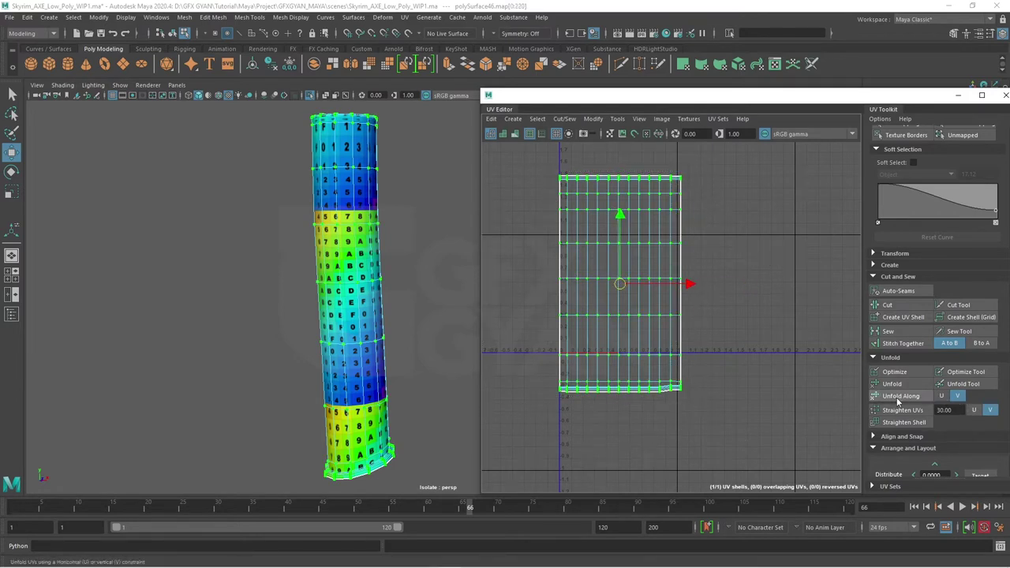
pyautogui.hotkey('ctrl', 'z')
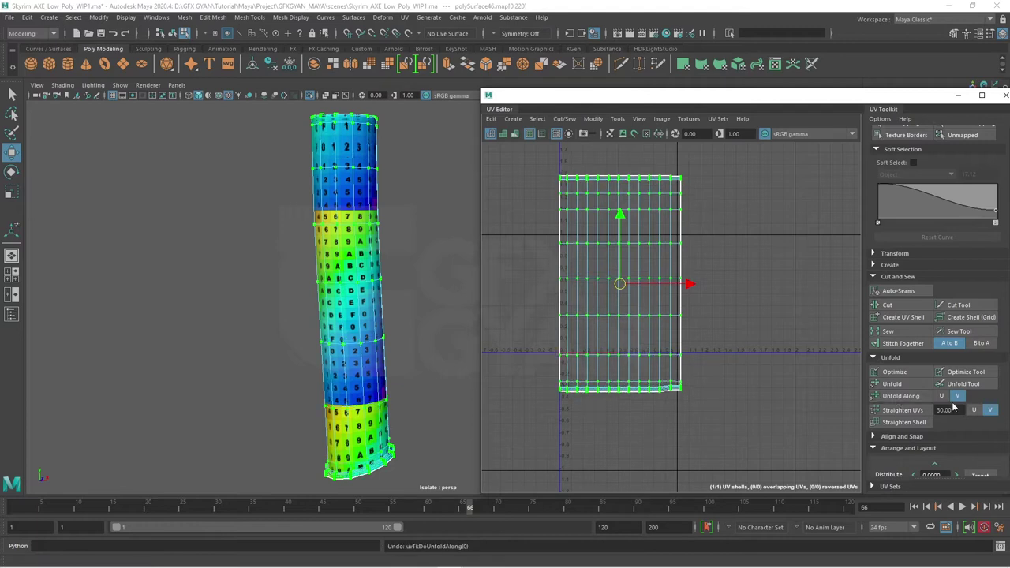
pyautogui.click(916, 396)
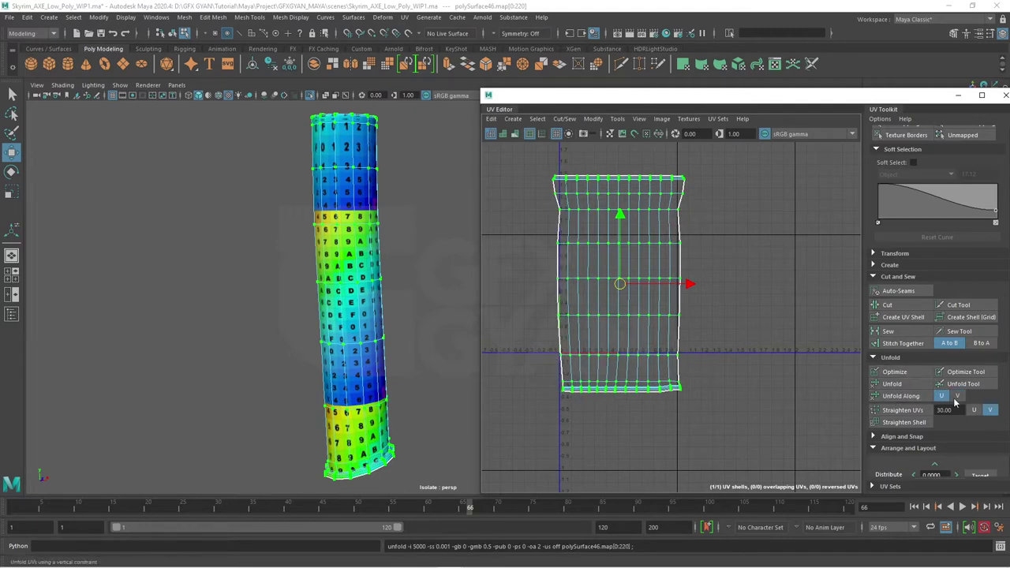
pyautogui.click(957, 395)
pyautogui.click(915, 396)
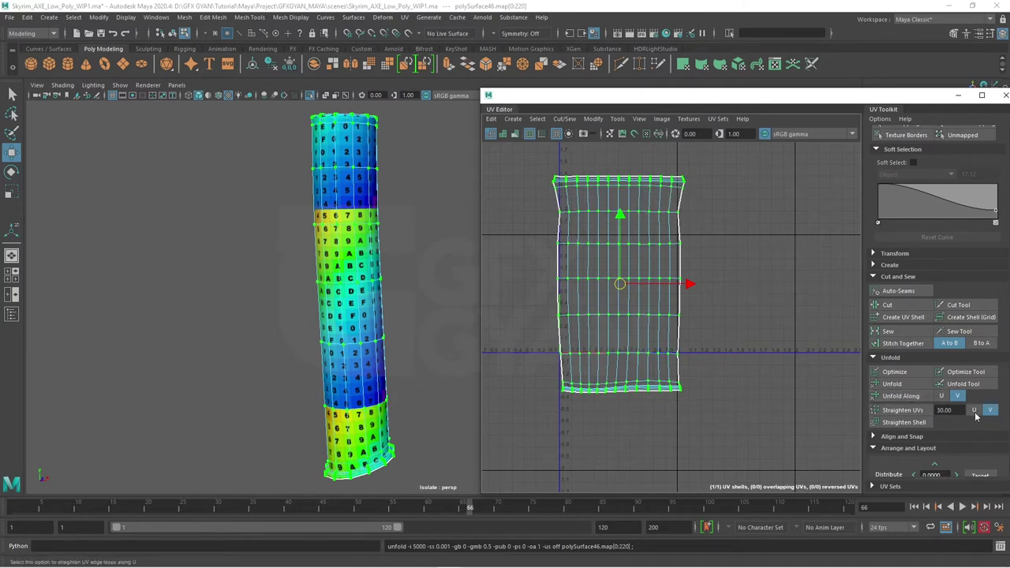
pyautogui.click(902, 409)
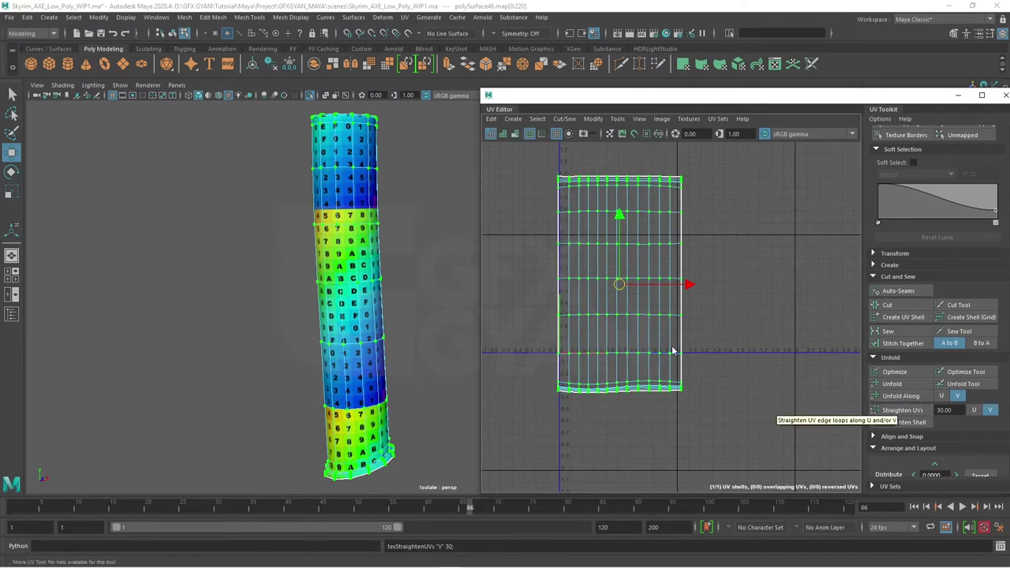
pyautogui.click(989, 410)
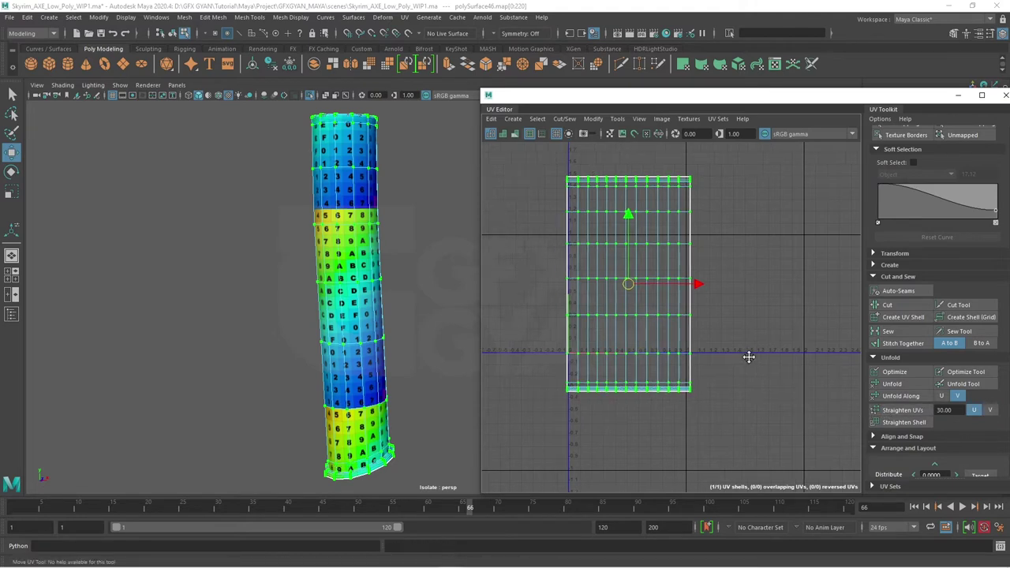
# - Nudge the handle UV shell down then up to align the checker on the shaft
pyautogui.scroll(3, 708, 372)
pyautogui.scroll(2, 708, 375)
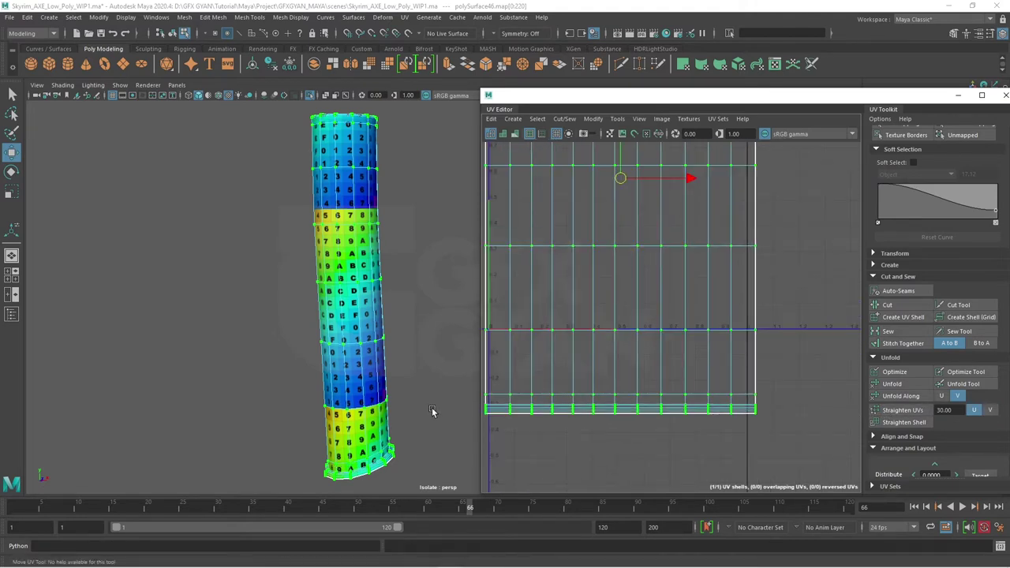
pyautogui.scroll(-3, 713, 362)
pyautogui.scroll(1, 734, 383)
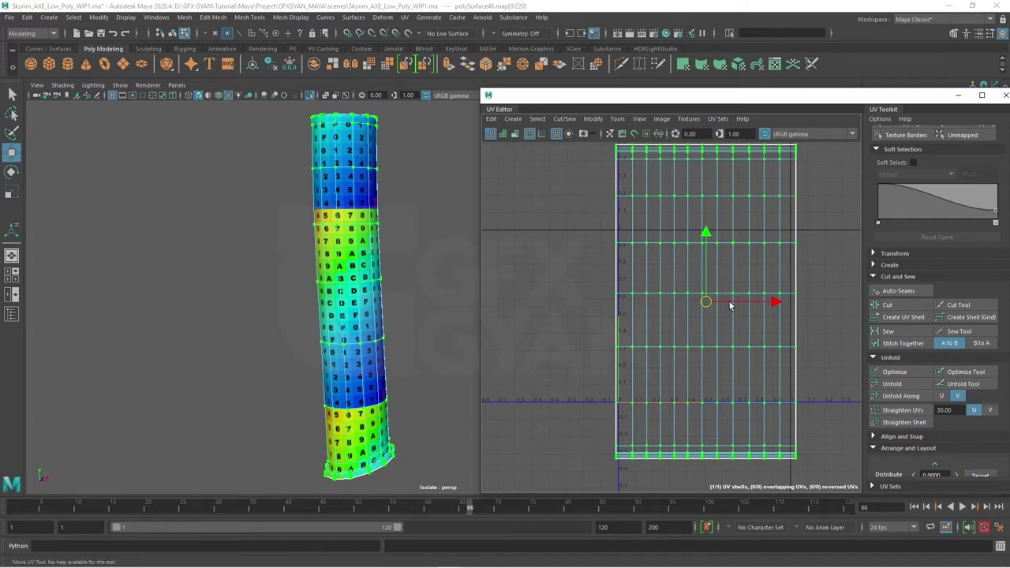
pyautogui.scroll(-2, 768, 359)
pyautogui.moveTo(804, 330)
pyautogui.keyDown('alt'); pyautogui.mouseDown(button='middle')
pyautogui.moveTo(805, 276)
pyautogui.moveTo(654, 320)
pyautogui.mouseUp(button='middle'); pyautogui.keyUp('alt')
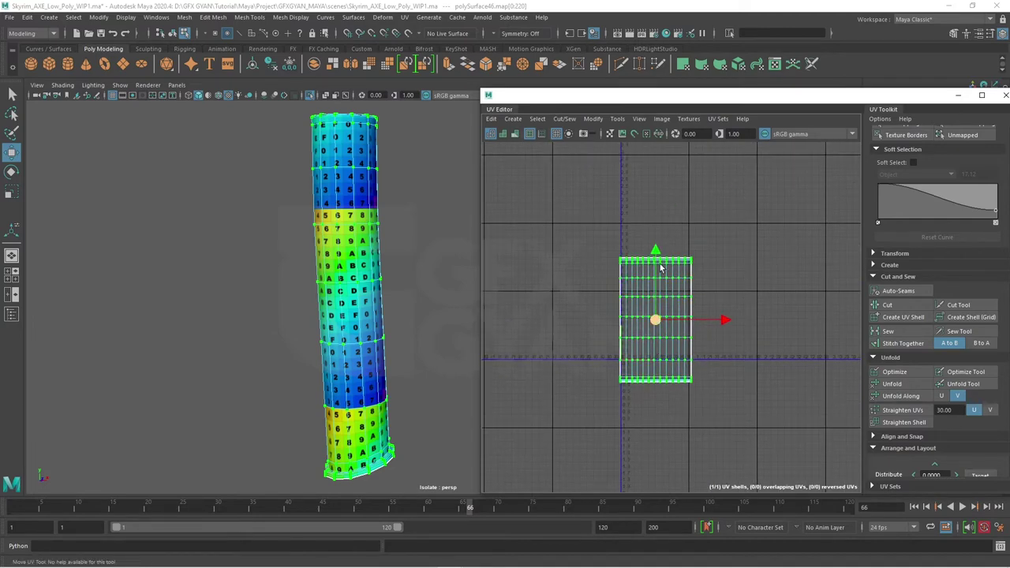
pyautogui.keyDown('alt'); pyautogui.moveTo(382, 289); pyautogui.dragTo(402, 247, button='middle'); pyautogui.keyUp('alt')
pyautogui.scroll(3, 403, 247)
pyautogui.scroll(2, 356, 286)
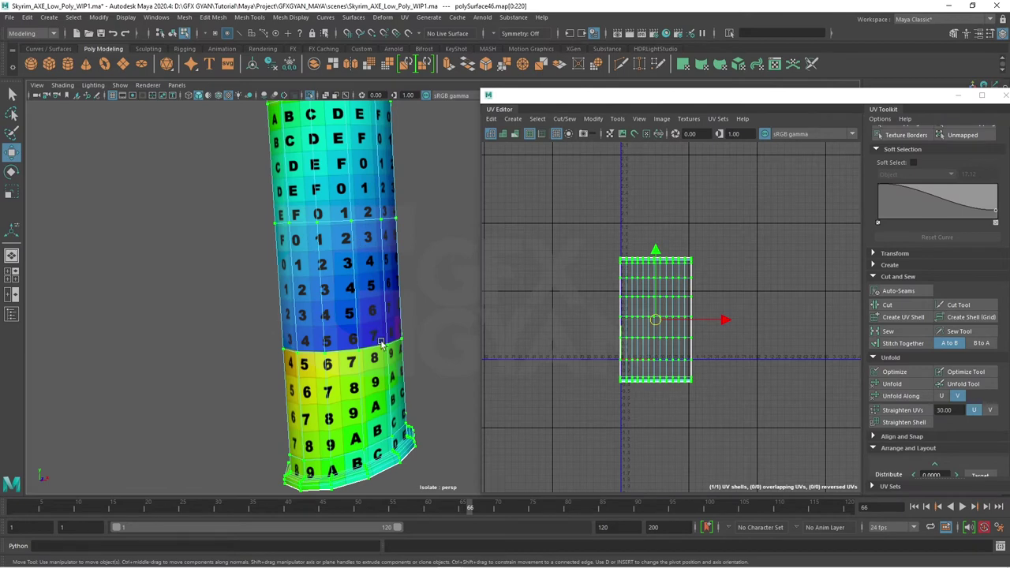
pyautogui.scroll(3, 380, 344)
pyautogui.scroll(-1, 418, 398)
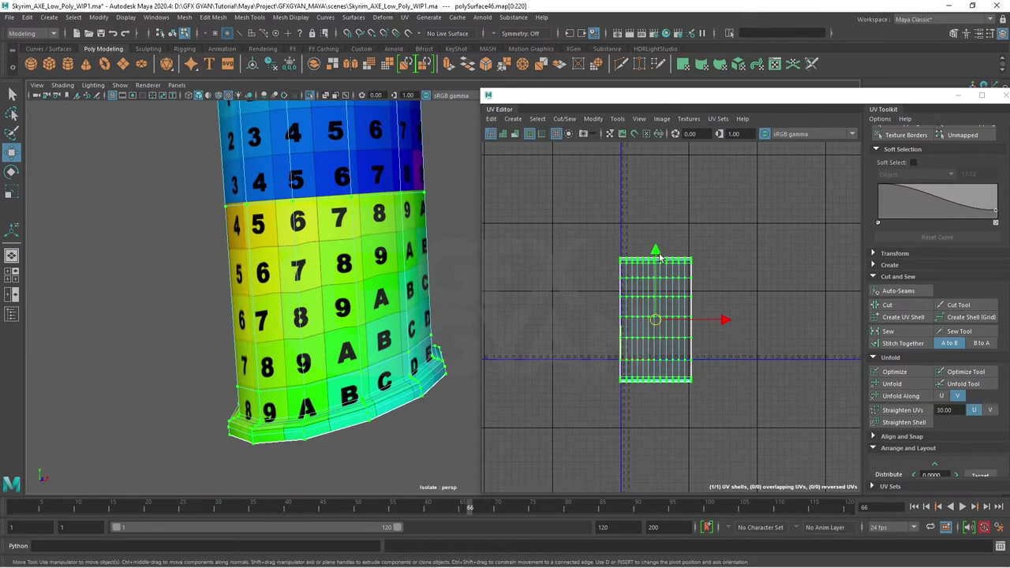
pyautogui.moveTo(660, 257); pyautogui.dragTo(654, 265)
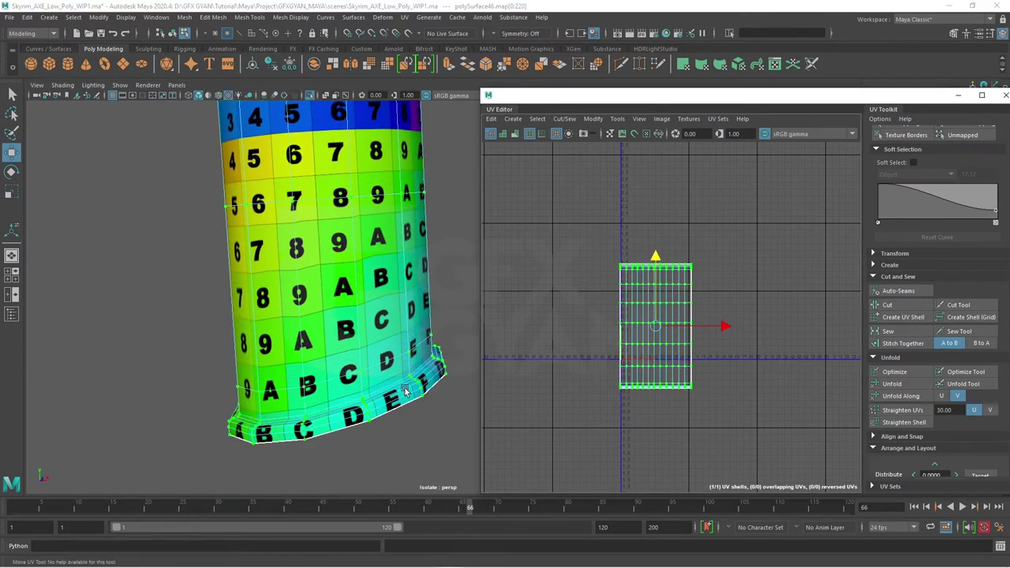
pyautogui.moveTo(654, 266); pyautogui.dragTo(655, 256)
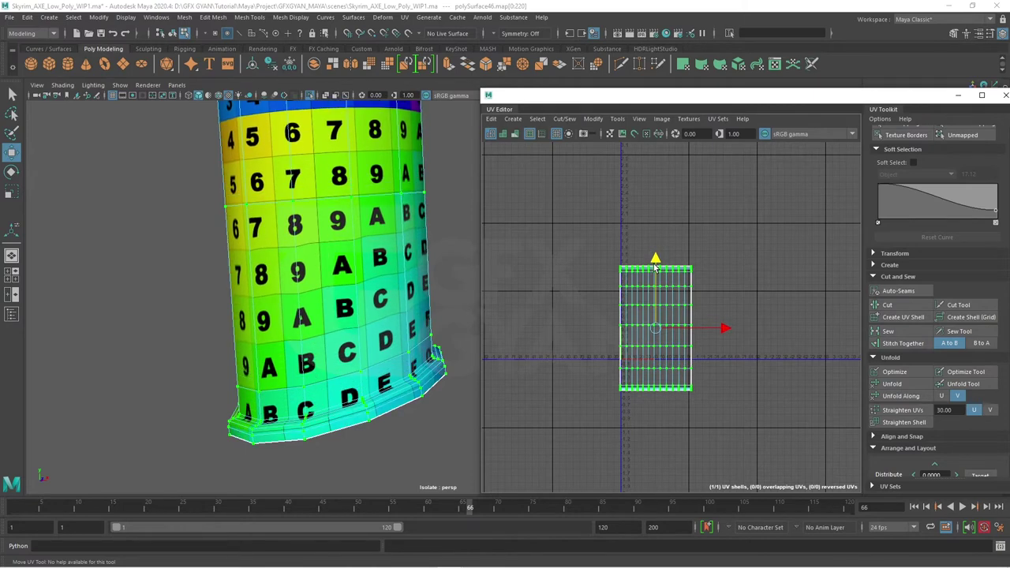
# - Orbit around the cylinder to check the checker and preview it smoothed
pyautogui.moveTo(380, 264)
pyautogui.keyDown('alt'); pyautogui.mouseDown()
pyautogui.moveTo(413, 255)
pyautogui.moveTo(401, 308)
pyautogui.moveTo(418, 300)
pyautogui.moveTo(395, 302)
pyautogui.moveTo(404, 353)
pyautogui.mouseUp(); pyautogui.keyUp('alt')
pyautogui.moveTo(656, 248); pyautogui.dragTo(646, 294)
pyautogui.press('3')
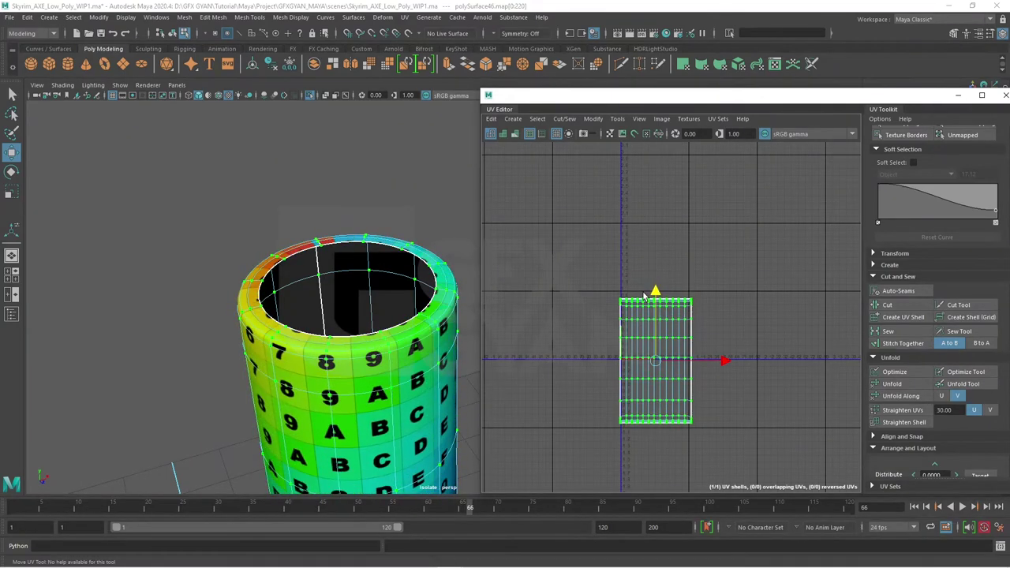
# - Shrink the handle UV shell uniformly to about 40% of its size
pyautogui.scroll(-3, 400, 377)
pyautogui.keyDown('alt'); pyautogui.moveTo(400, 377); pyautogui.dragTo(410, 331); pyautogui.keyUp('alt')
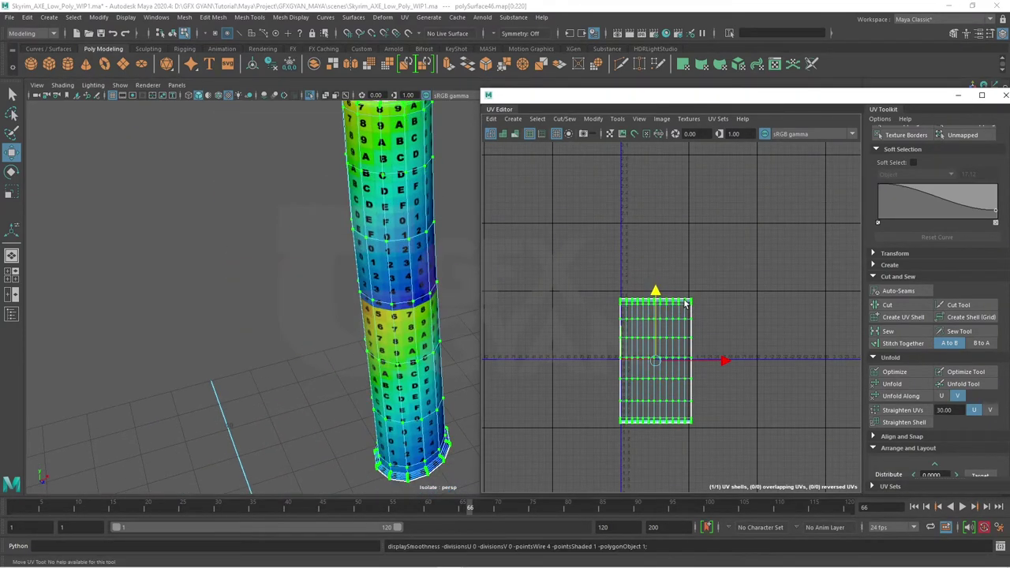
pyautogui.scroll(5, 664, 333)
pyautogui.scroll(-3, 665, 331)
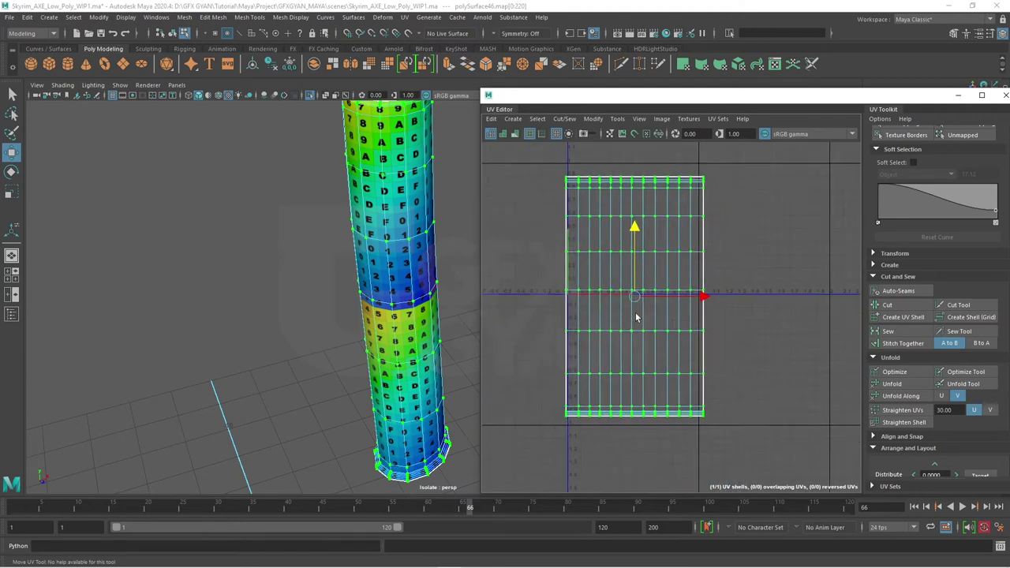
pyautogui.press('r')
pyautogui.moveTo(644, 297)
pyautogui.mouseDown()
pyautogui.moveTo(593, 326)
pyautogui.moveTo(692, 323)
pyautogui.moveTo(780, 367)
pyautogui.mouseUp()
# - Move the scaled shell to its new UV position and return to Object Mode
pyautogui.press('w')
pyautogui.keyDown('alt'); pyautogui.moveTo(778, 378); pyautogui.dragTo(561, 333, button='middle'); pyautogui.keyUp('alt')
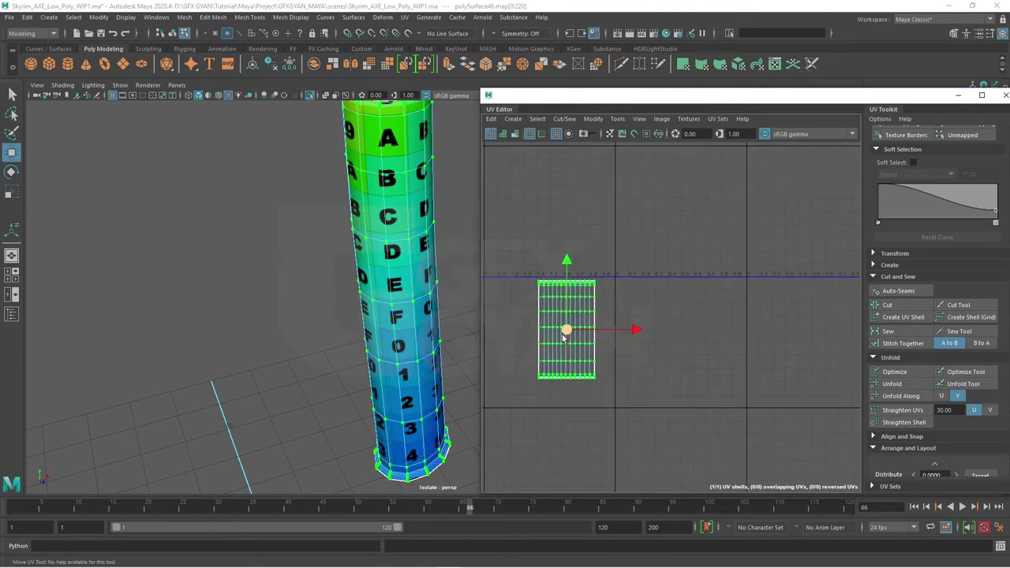
pyautogui.moveTo(562, 334); pyautogui.dragTo(717, 332)
pyautogui.scroll(-2, 648, 380)
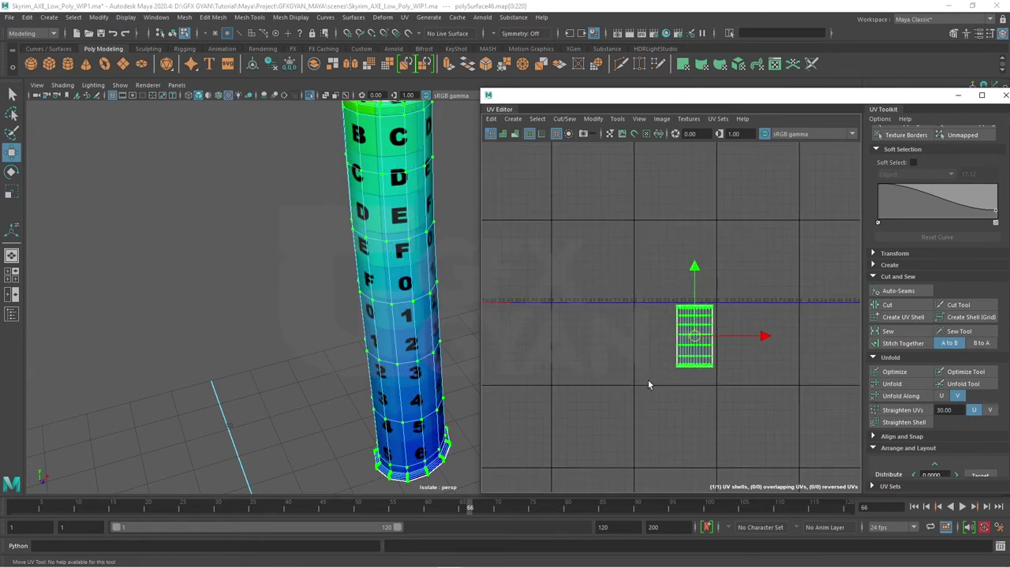
pyautogui.keyDown('alt'); pyautogui.moveTo(648, 379); pyautogui.dragTo(527, 351, button='middle'); pyautogui.keyUp('alt')
pyautogui.scroll(2, 704, 362)
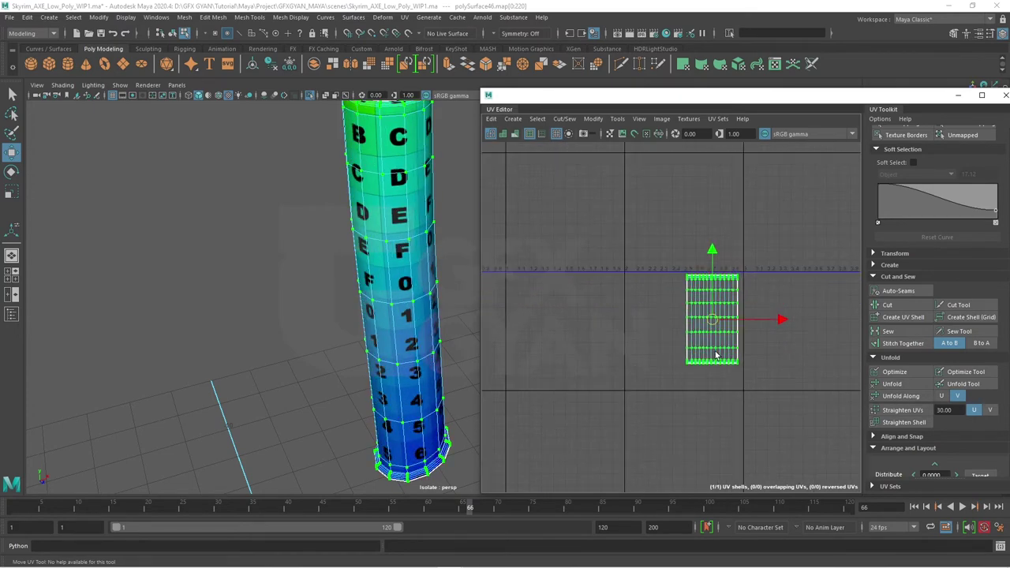
pyautogui.moveTo(715, 355); pyautogui.dragTo(717, 334)
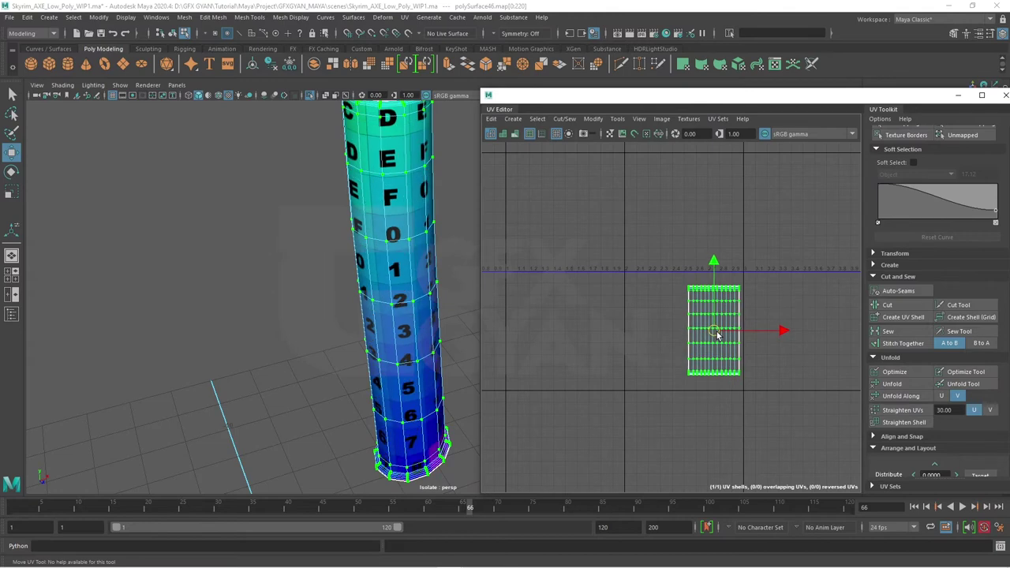
pyautogui.scroll(-2, 410, 290)
pyautogui.moveTo(428, 214); pyautogui.dragTo(476, 151, button='right')
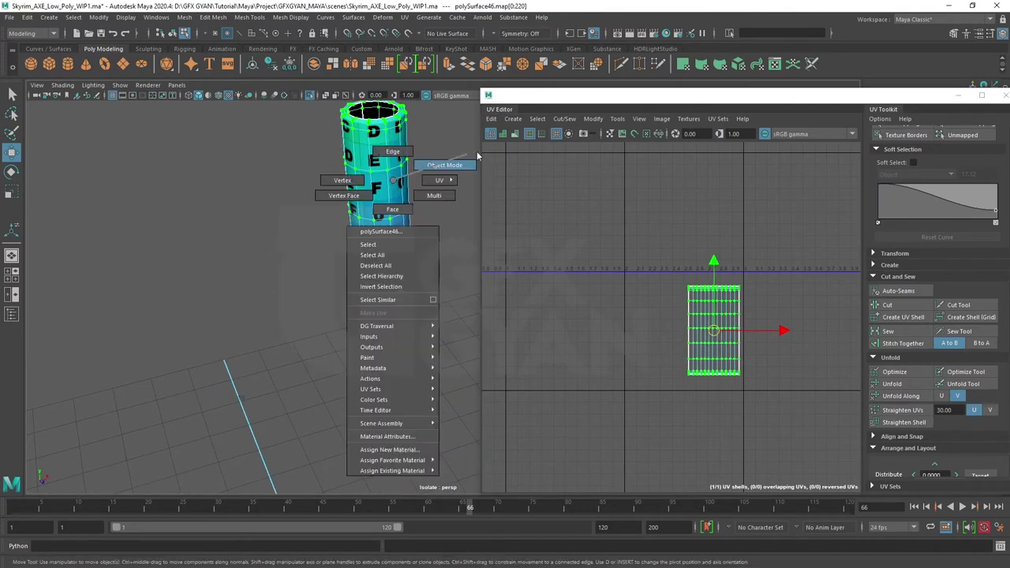
# - Deselect the shaft, select the lower curved handle piece polySurface47, and bring it into view
pyautogui.click(435, 192)
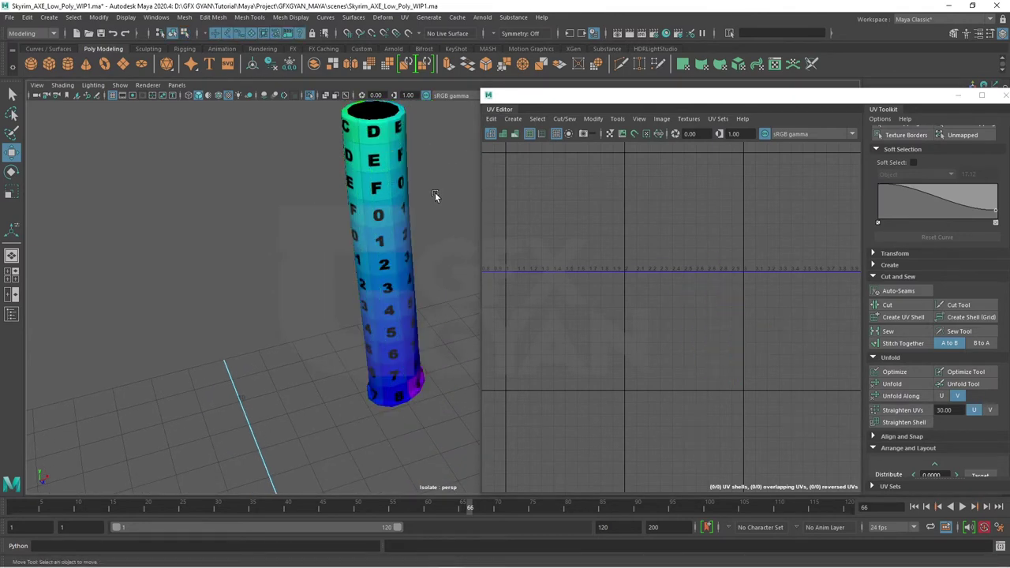
pyautogui.scroll(2, 417, 354)
pyautogui.click(425, 409)
pyautogui.keyDown('alt'); pyautogui.moveTo(430, 411); pyautogui.dragTo(361, 225, button='middle'); pyautogui.keyUp('alt')
pyautogui.keyDown('alt'); pyautogui.moveTo(361, 224); pyautogui.dragTo(395, 339); pyautogui.keyUp('alt')
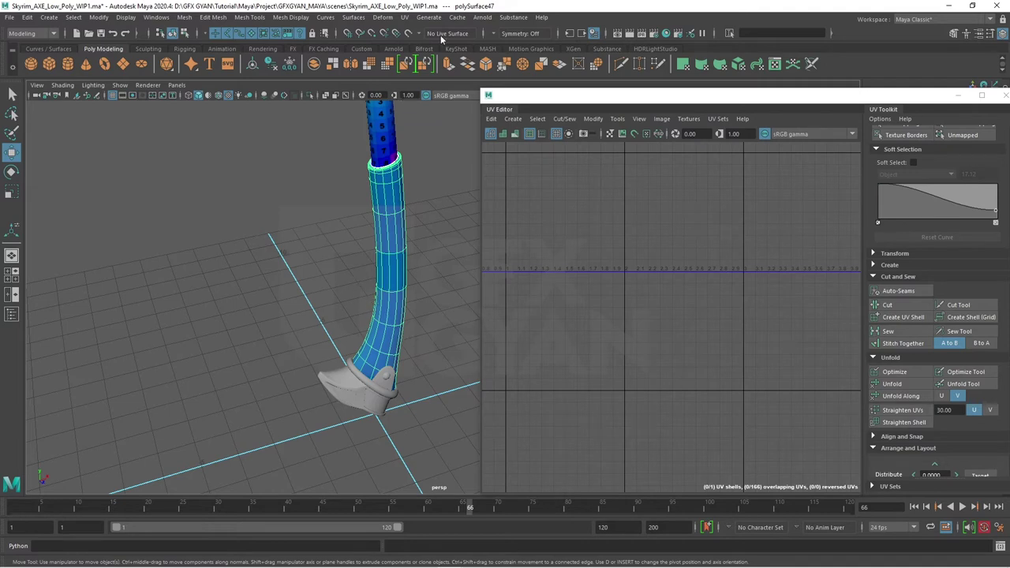
# - Apply a cylindrical UV projection to the lower handle piece
pyautogui.click(403, 16)
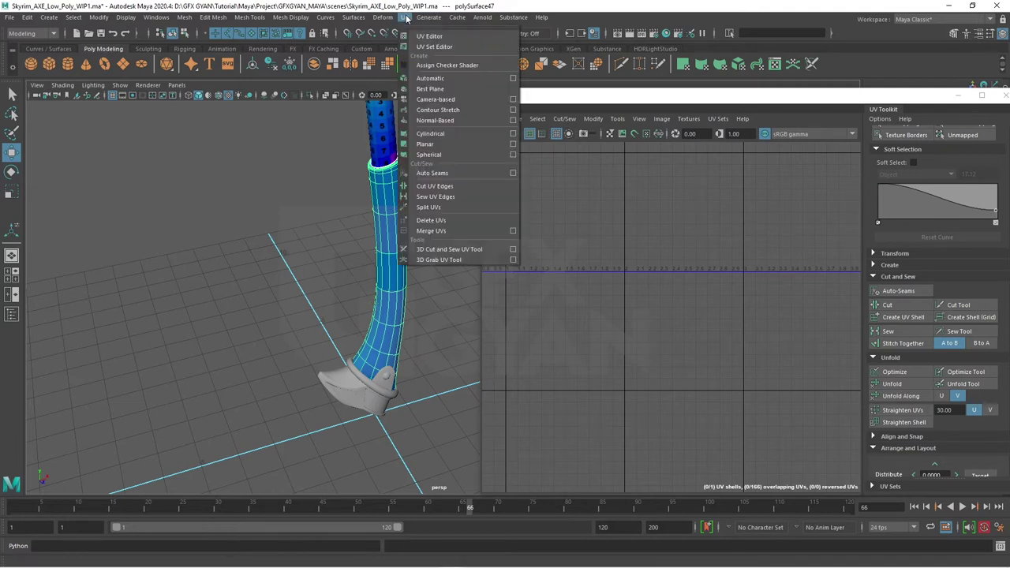
pyautogui.click(445, 133)
pyautogui.press('f')
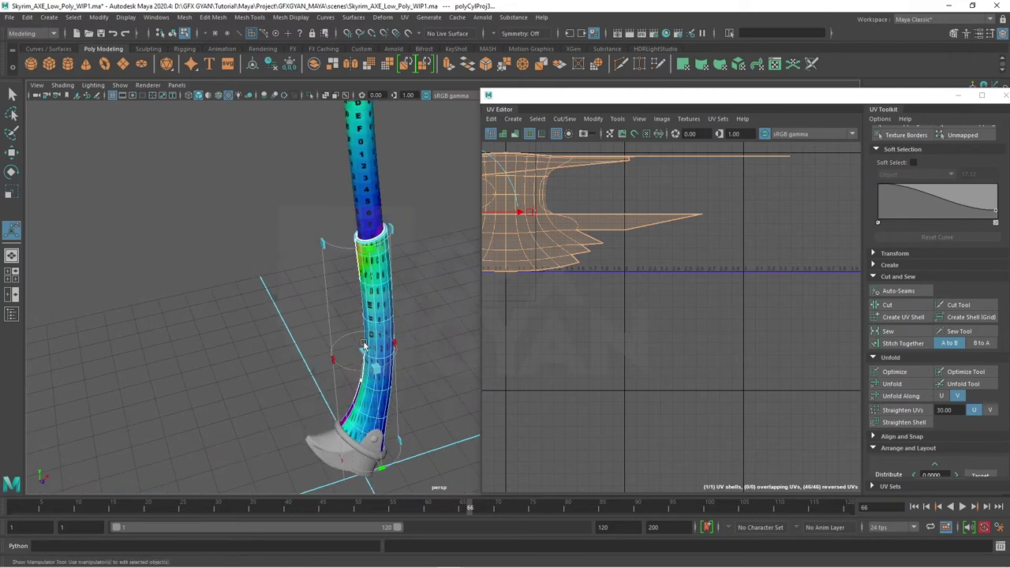
pyautogui.keyDown('alt'); pyautogui.moveTo(413, 344); pyautogui.dragTo(410, 380); pyautogui.keyUp('alt')
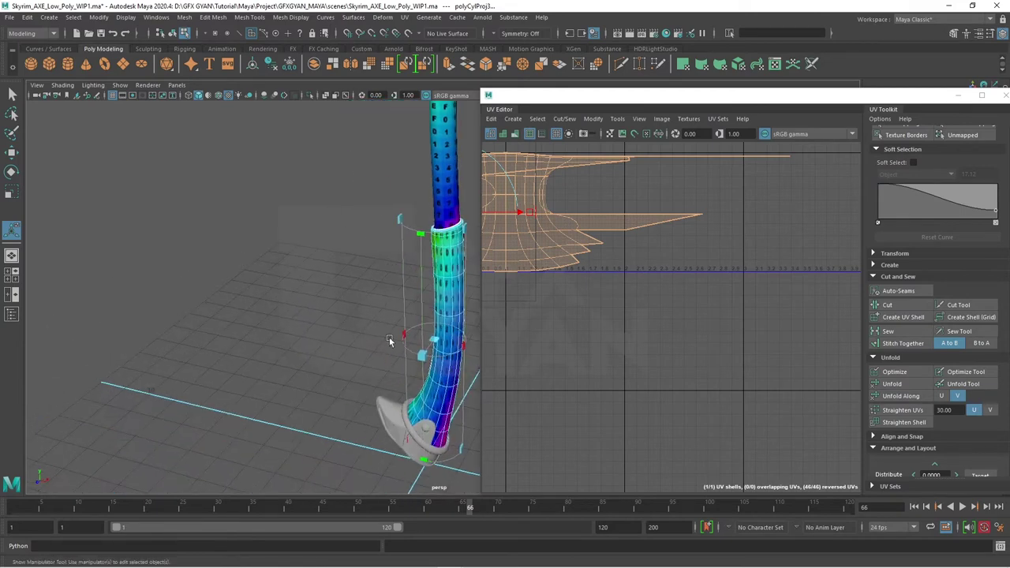
# - Narrow the cylindrical projection horizontally, then frame the UVs and check from several angles
pyautogui.moveTo(405, 336); pyautogui.dragTo(480, 328)
pyautogui.keyDown('alt'); pyautogui.moveTo(451, 366); pyautogui.dragTo(408, 343, button='middle'); pyautogui.keyUp('alt')
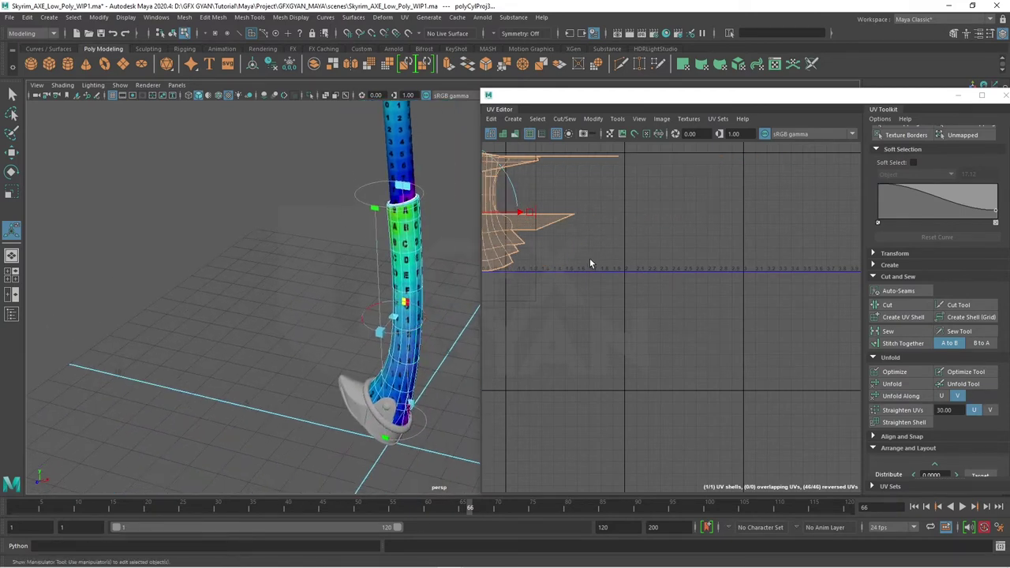
pyautogui.press('f')
pyautogui.scroll(1, 708, 267)
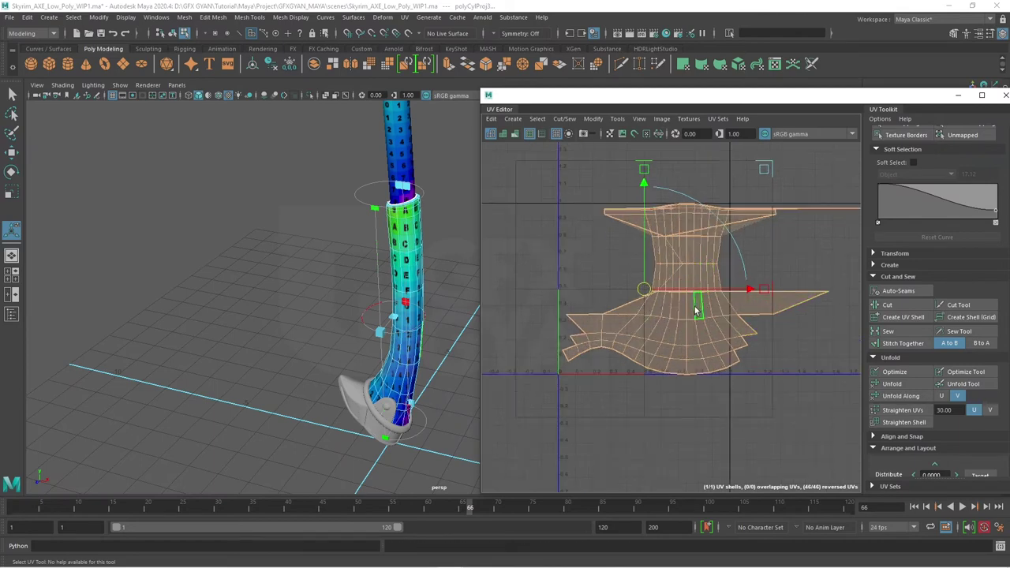
pyautogui.keyDown('alt'); pyautogui.moveTo(446, 366); pyautogui.dragTo(340, 342); pyautogui.keyUp('alt')
pyautogui.press('t')
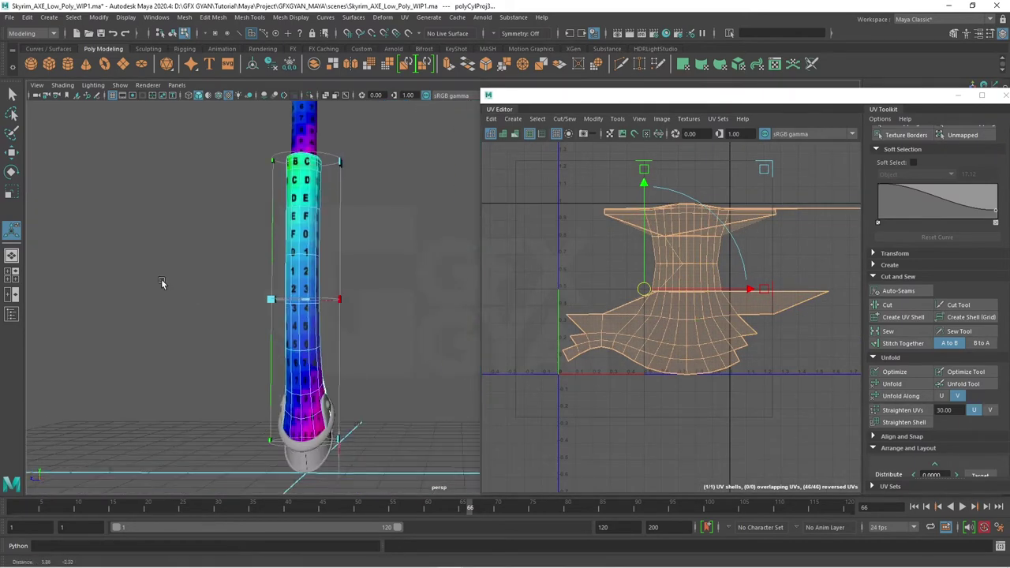
pyautogui.scroll(3, 163, 283)
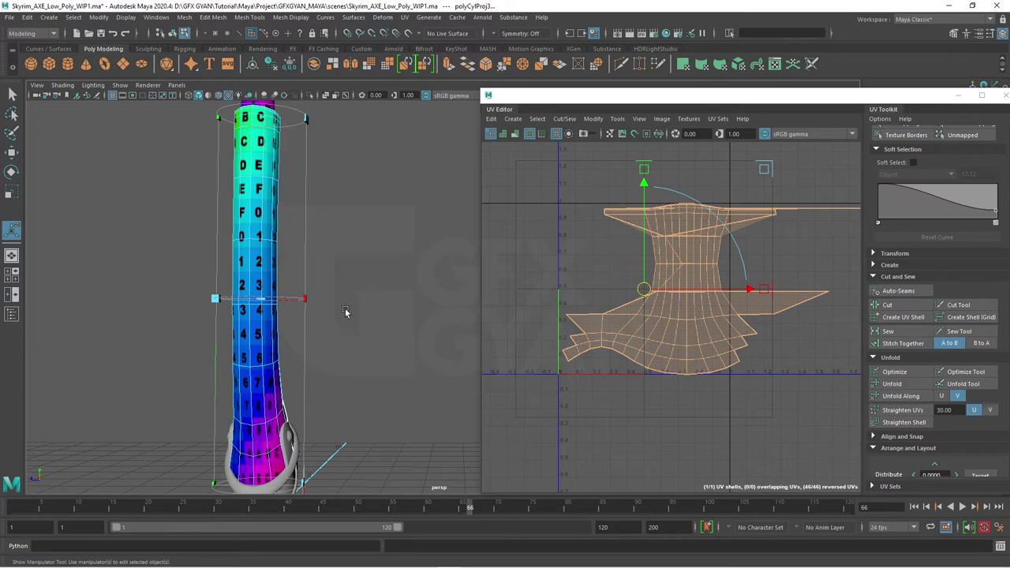
pyautogui.scroll(2, 325, 266)
pyautogui.moveTo(326, 267)
pyautogui.keyDown('alt'); pyautogui.mouseDown()
pyautogui.moveTo(406, 355)
pyautogui.moveTo(399, 398)
pyautogui.mouseUp(); pyautogui.keyUp('alt')
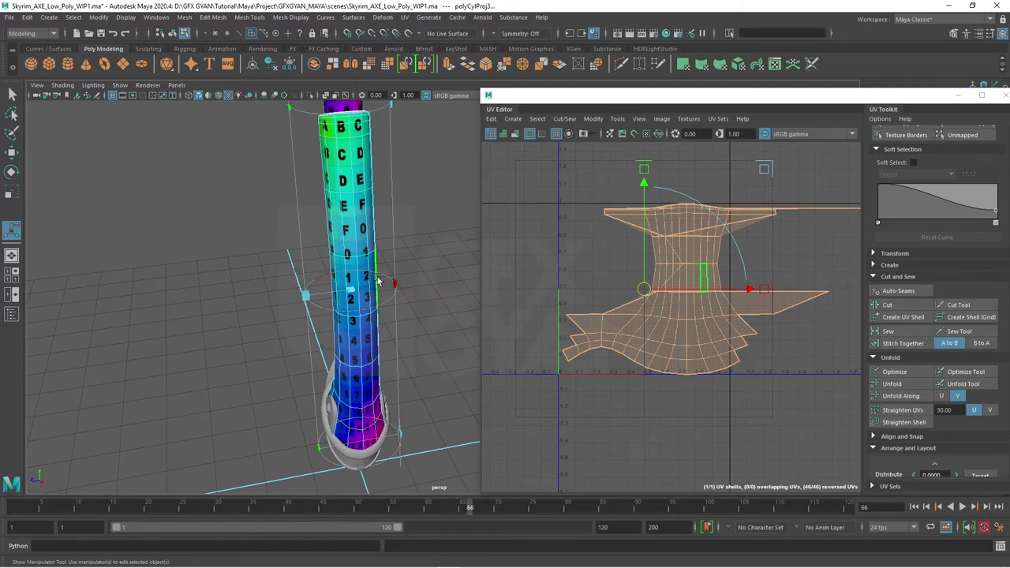
# - Select the lower handle mesh and isolate it in the viewport
pyautogui.press('q')
pyautogui.click(323, 235)
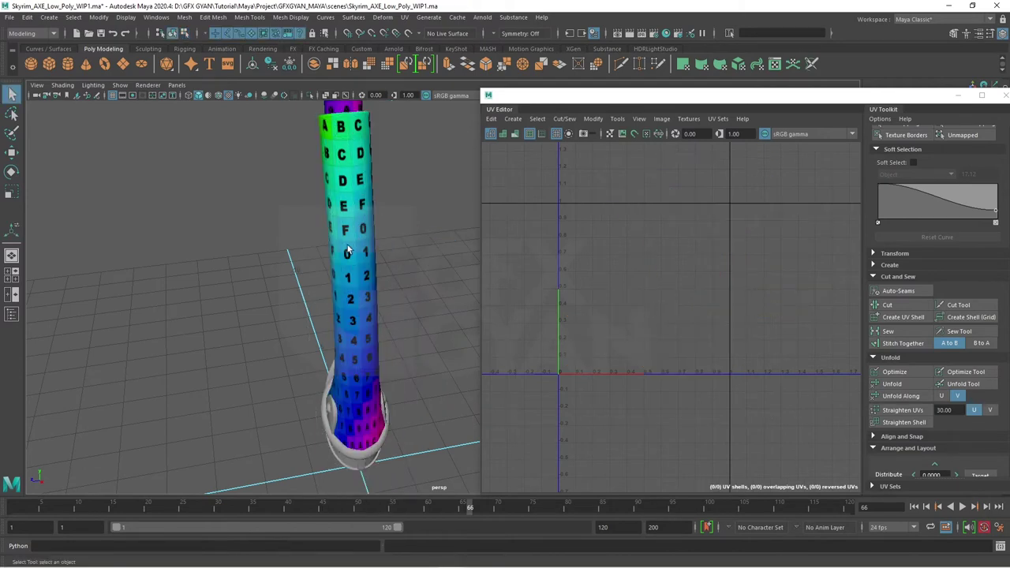
pyautogui.click(347, 250)
pyautogui.hotkey('ctrl', '1')
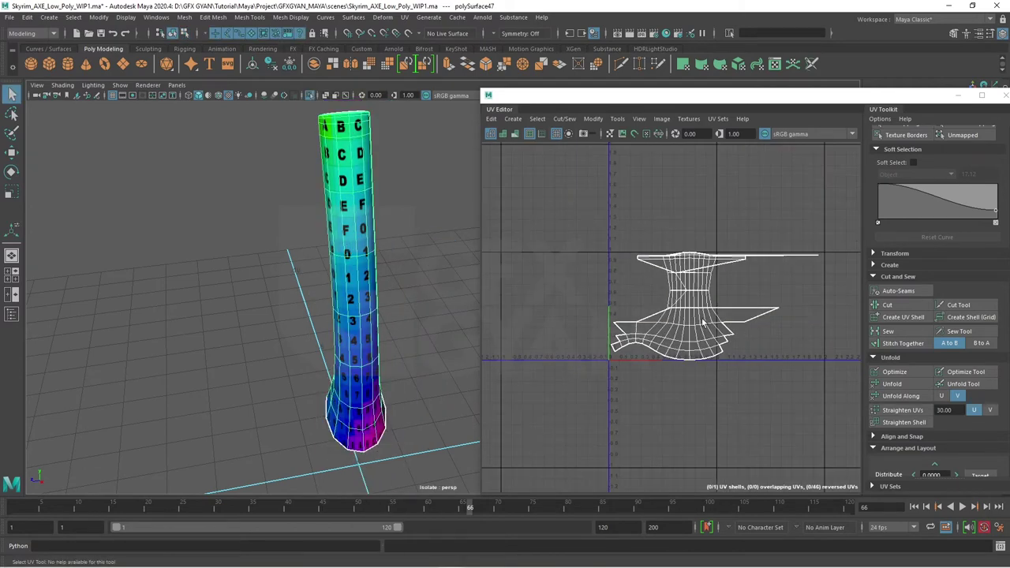
# - Unfold the handle's whole UV shell into a fan layout and orbit to inspect it
pyautogui.moveTo(831, 223); pyautogui.dragTo(577, 395)
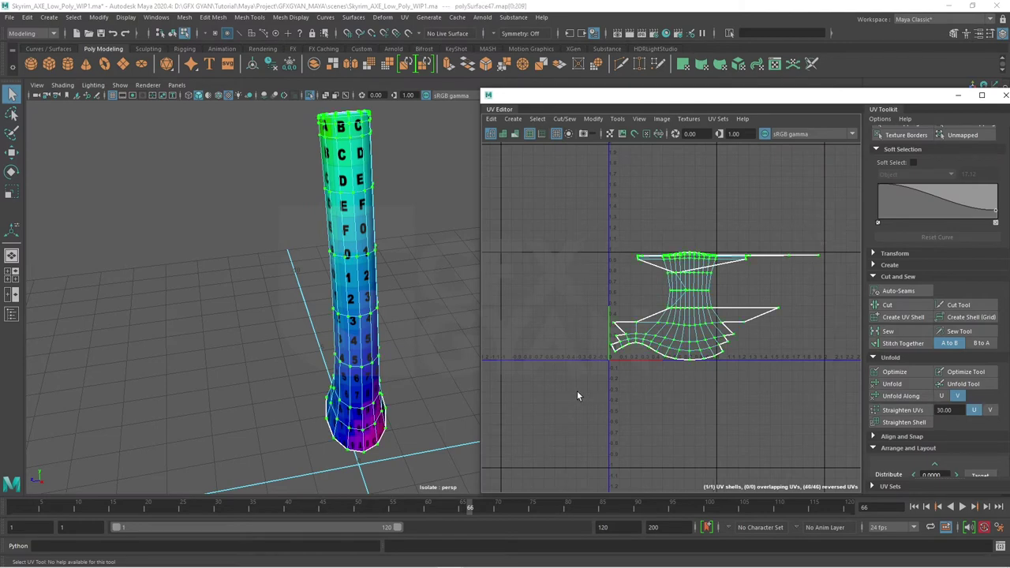
pyautogui.click(891, 383)
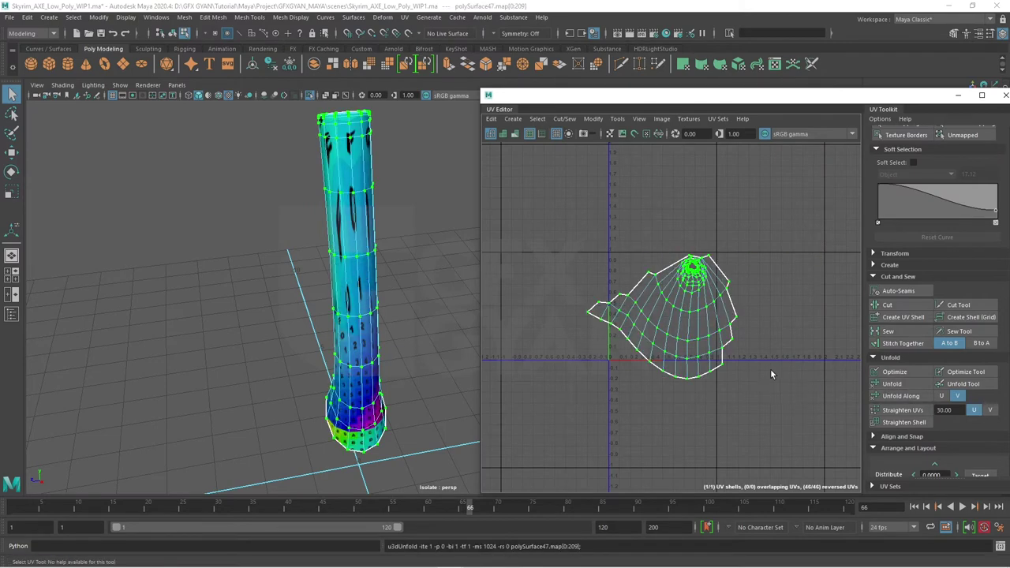
pyautogui.scroll(2, 698, 307)
pyautogui.scroll(3, 705, 390)
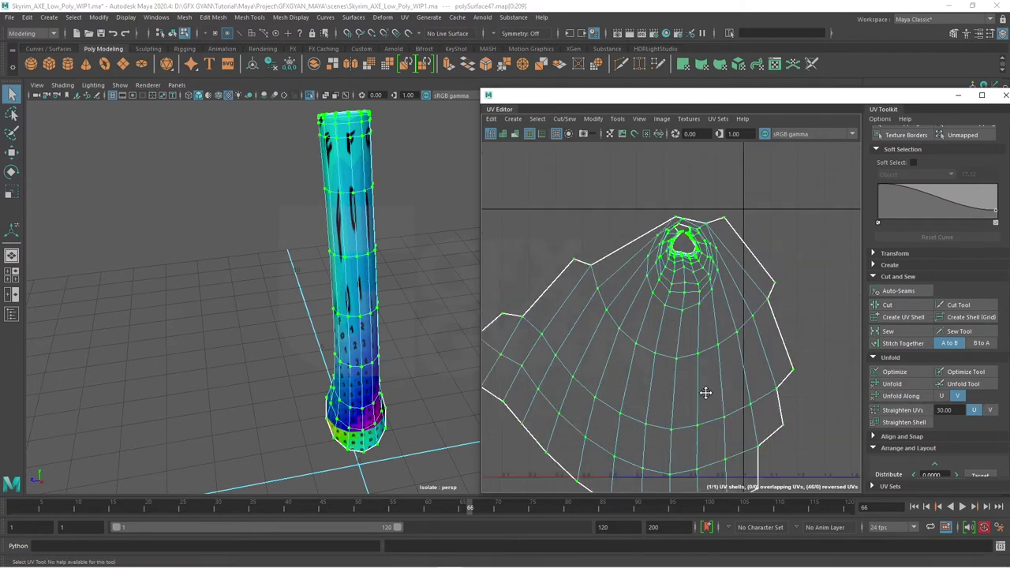
pyautogui.scroll(3, 701, 349)
pyautogui.scroll(-2, 608, 177)
pyautogui.scroll(-2, 670, 260)
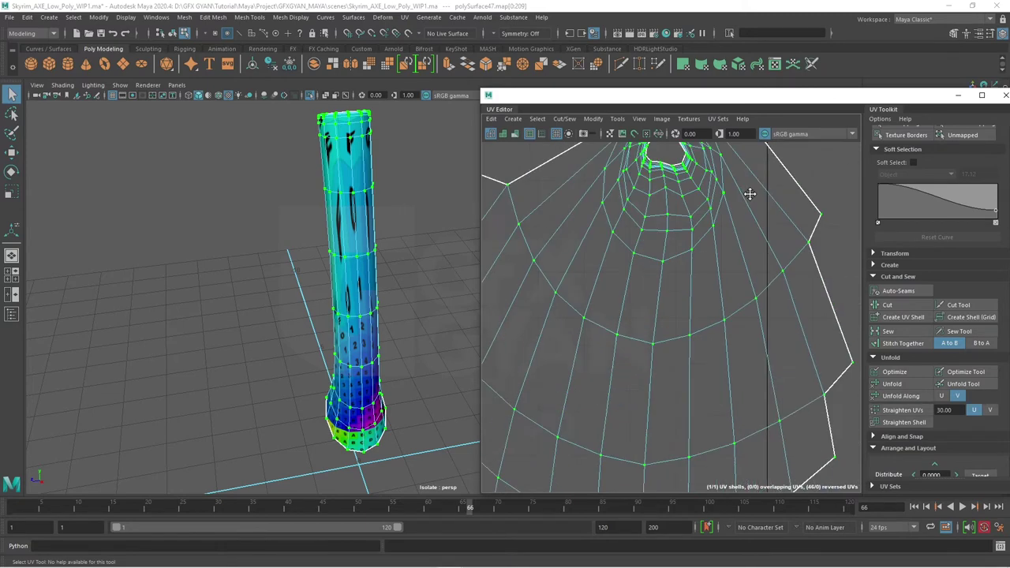
pyautogui.scroll(-3, 749, 382)
pyautogui.scroll(-1, 749, 382)
pyautogui.scroll(1, 765, 293)
pyautogui.scroll(1, 766, 289)
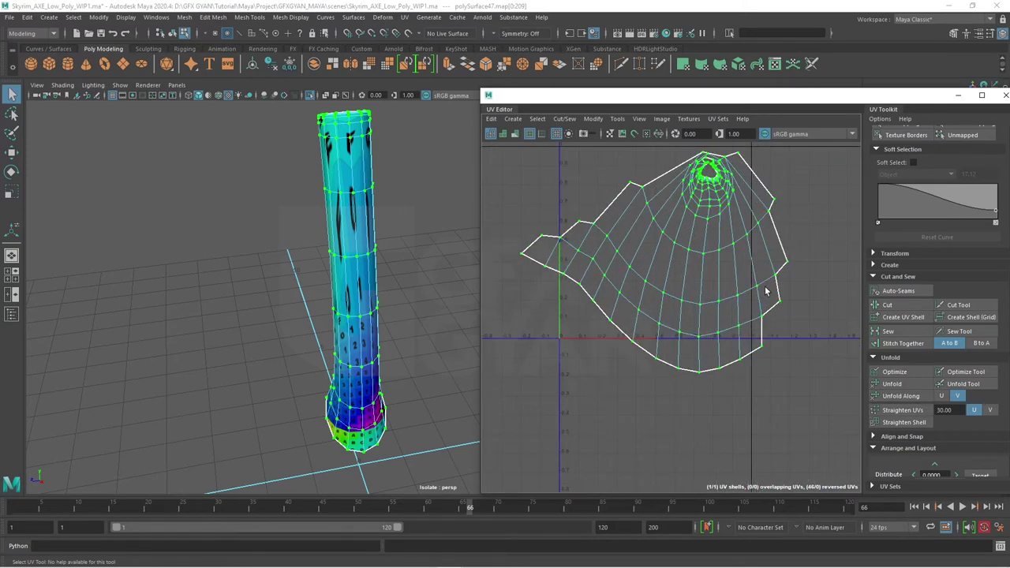
pyautogui.scroll(2, 737, 315)
pyautogui.scroll(-1, 724, 357)
pyautogui.scroll(-2, 734, 323)
pyautogui.moveTo(363, 292)
pyautogui.keyDown('alt'); pyautogui.mouseDown()
pyautogui.moveTo(232, 354)
pyautogui.moveTo(343, 354)
pyautogui.moveTo(372, 337)
pyautogui.mouseUp(); pyautogui.keyUp('alt')
pyautogui.moveTo(356, 297)
pyautogui.keyDown('alt'); pyautogui.mouseDown()
pyautogui.moveTo(371, 316)
pyautogui.moveTo(356, 359)
pyautogui.moveTo(347, 303)
pyautogui.mouseUp(); pyautogui.keyUp('alt')
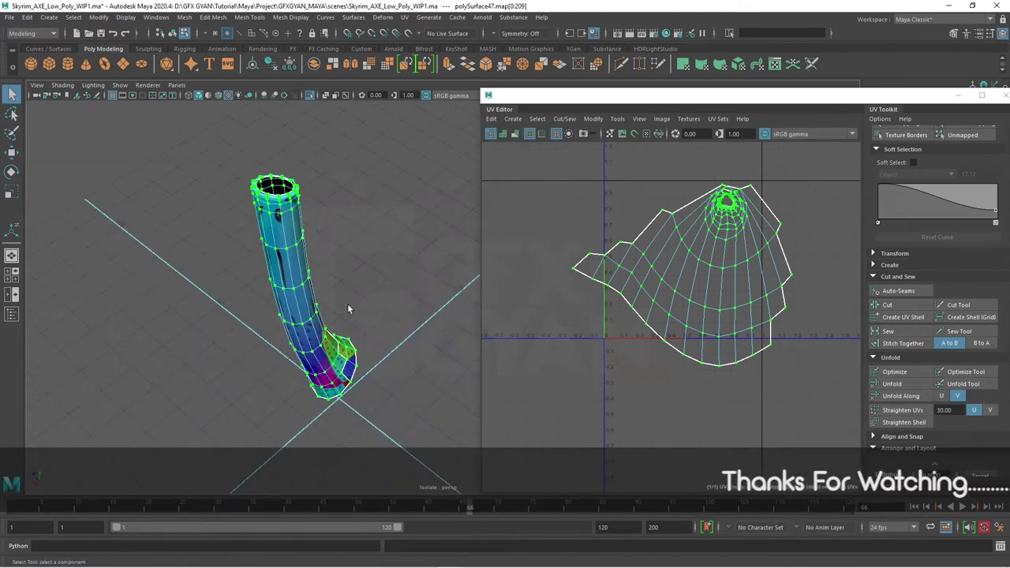
# - Orbit and zoom in close to look into the handle's open top
pyautogui.press('w')
pyautogui.moveTo(300, 264); pyautogui.dragTo(345, 252, button='right')
pyautogui.keyDown('alt'); pyautogui.moveTo(344, 252); pyautogui.dragTo(293, 327); pyautogui.keyUp('alt')
pyautogui.keyDown('alt'); pyautogui.moveTo(294, 326); pyautogui.dragTo(441, 370, button='right'); pyautogui.keyUp('alt')
pyautogui.scroll(-2, 685, 335)
pyautogui.moveTo(525, 329)
pyautogui.keyDown('alt'); pyautogui.mouseDown()
pyautogui.moveTo(364, 311)
pyautogui.moveTo(329, 323)
pyautogui.mouseUp(); pyautogui.keyUp('alt')
pyautogui.scroll(2, 675, 335)
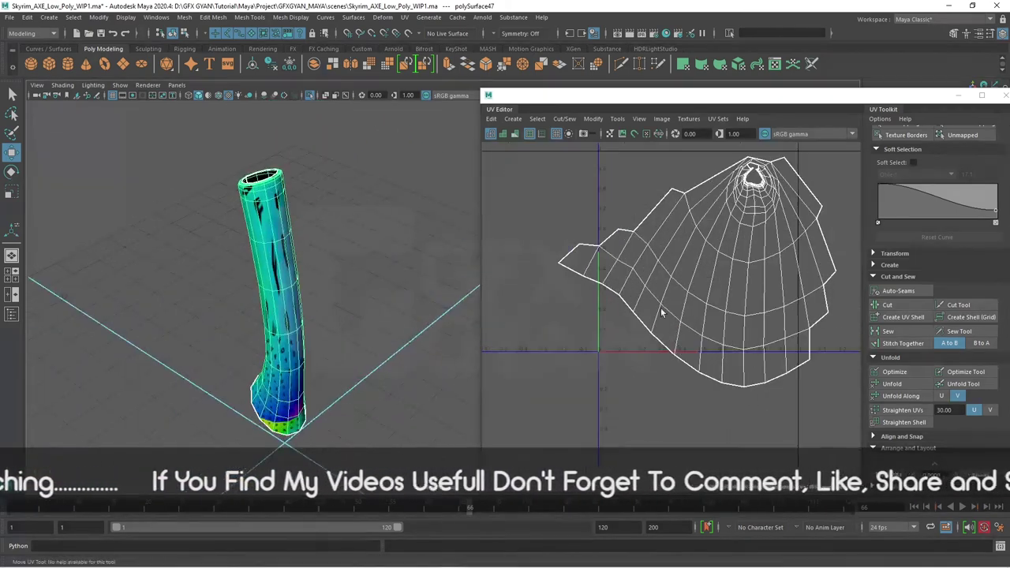
pyautogui.scroll(2, 675, 335)
pyautogui.scroll(2, 675, 335)
pyautogui.scroll(-4, 676, 335)
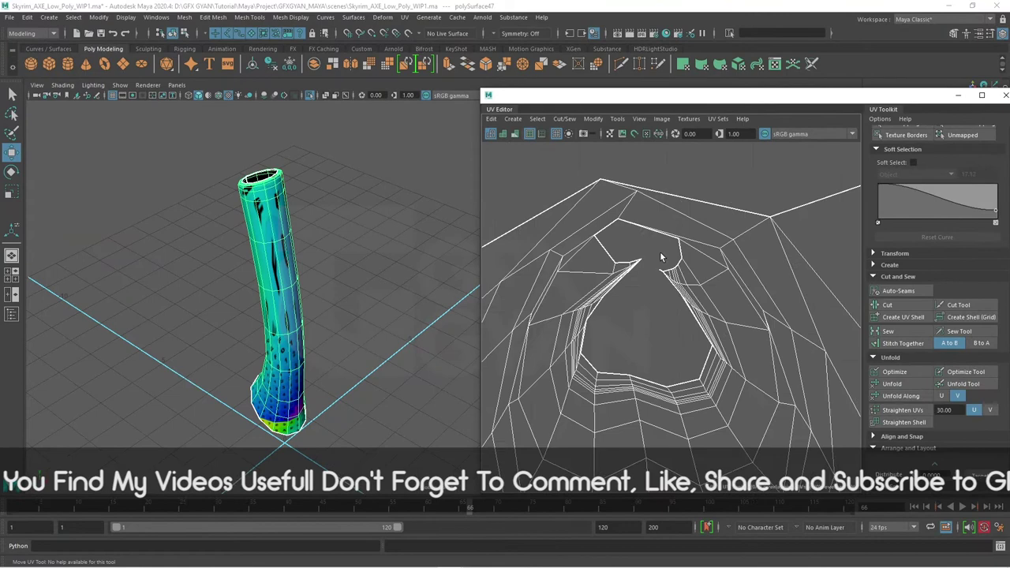
# - Select the left and right seam edges down the side of the shell in UV edge mode
pyautogui.moveTo(638, 204); pyautogui.dragTo(623, 214, button='right')
pyautogui.click(623, 214)
pyautogui.moveTo(400, 289)
pyautogui.keyDown('alt'); pyautogui.mouseDown()
pyautogui.moveTo(385, 278)
pyautogui.moveTo(435, 268)
pyautogui.moveTo(296, 274)
pyautogui.moveTo(339, 272)
pyautogui.mouseUp(); pyautogui.keyUp('alt')
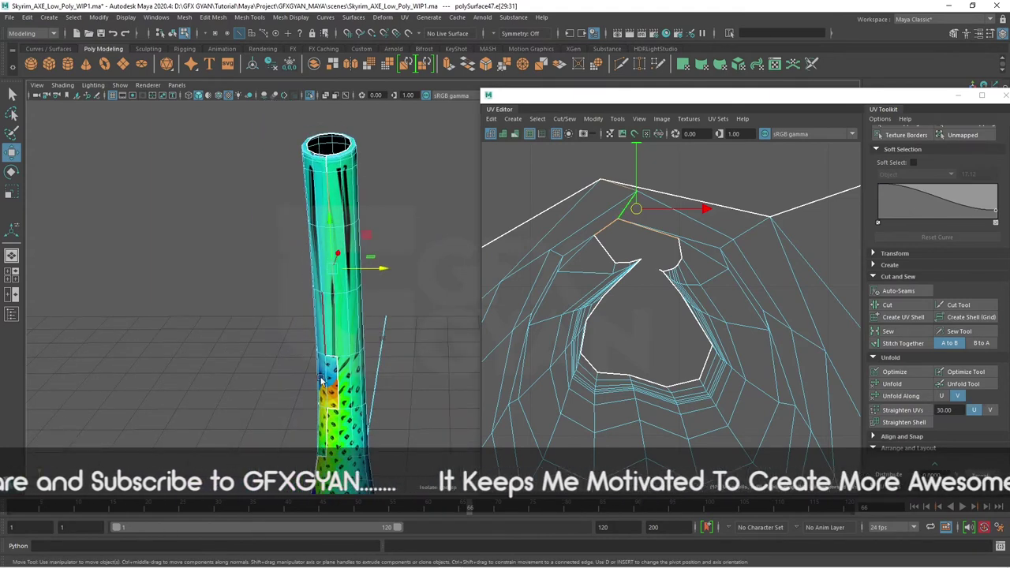
pyautogui.scroll(-2, 645, 331)
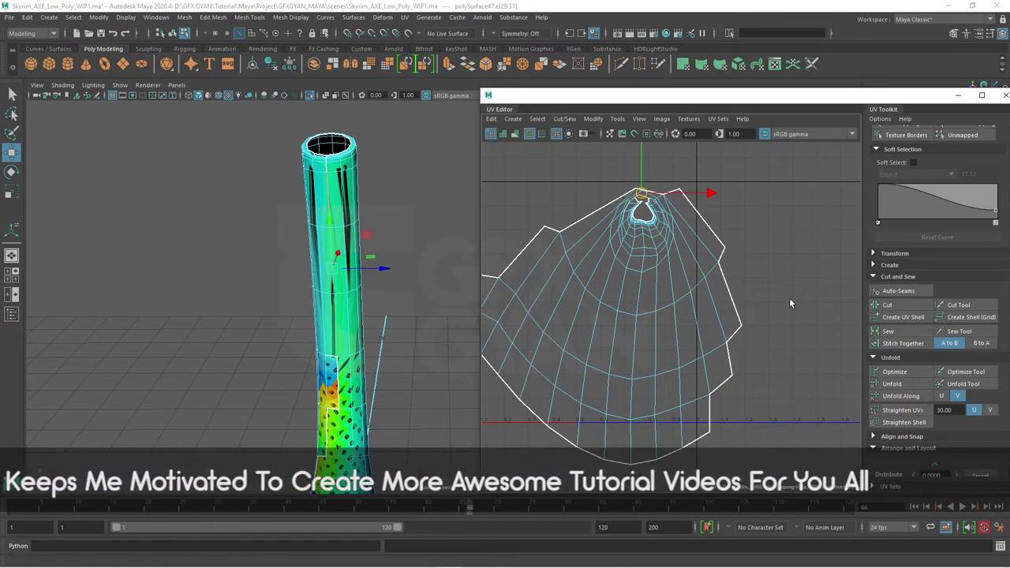
pyautogui.click(732, 293)
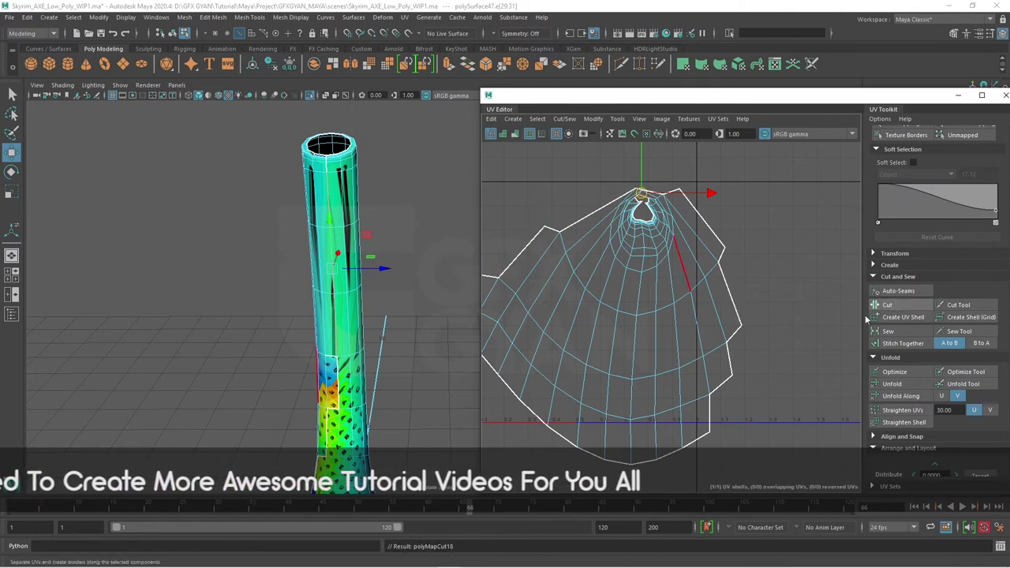
# - Cut the handle seam and unfold all the shell's UVs into an upright strip
pyautogui.keyDown('shift'); pyautogui.moveTo(714, 261); pyautogui.dragTo(735, 283, button='right'); pyautogui.keyUp('shift')
pyautogui.moveTo(792, 214); pyautogui.dragTo(517, 430)
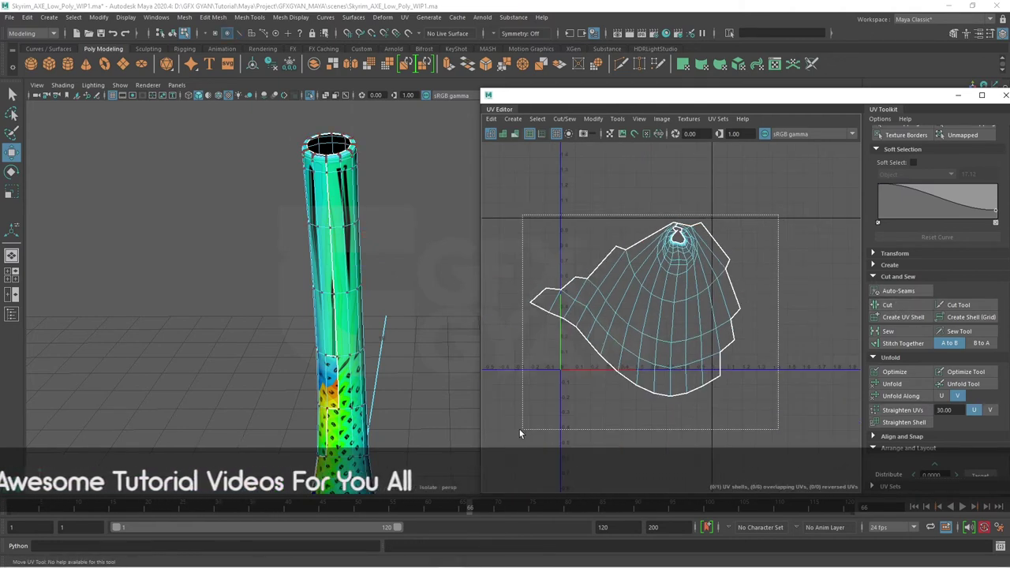
pyautogui.click(891, 383)
pyautogui.click(766, 379)
pyautogui.scroll(2, 754, 386)
pyautogui.scroll(-2, 720, 320)
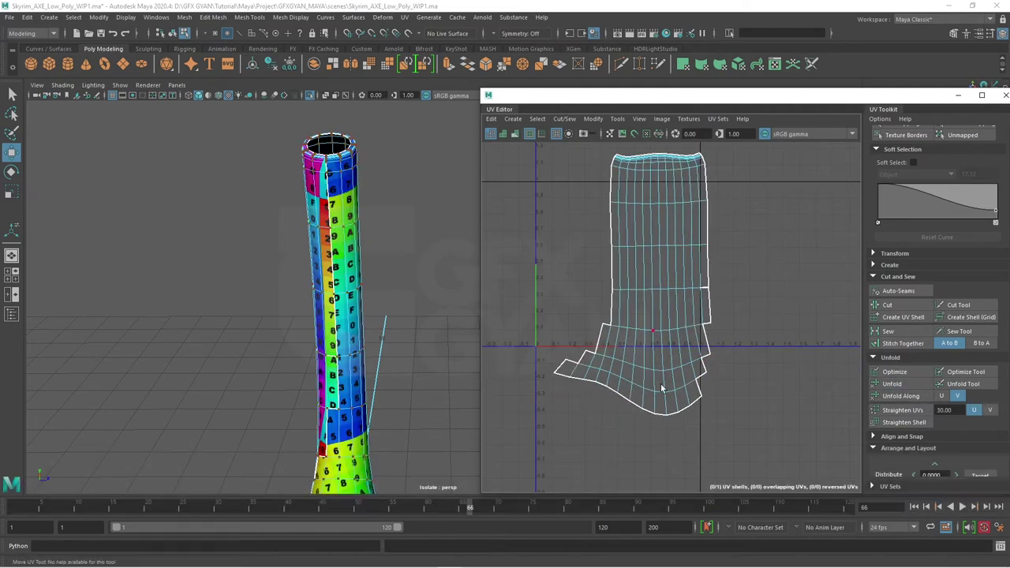
pyautogui.scroll(3, 717, 400)
pyautogui.scroll(-1, 653, 311)
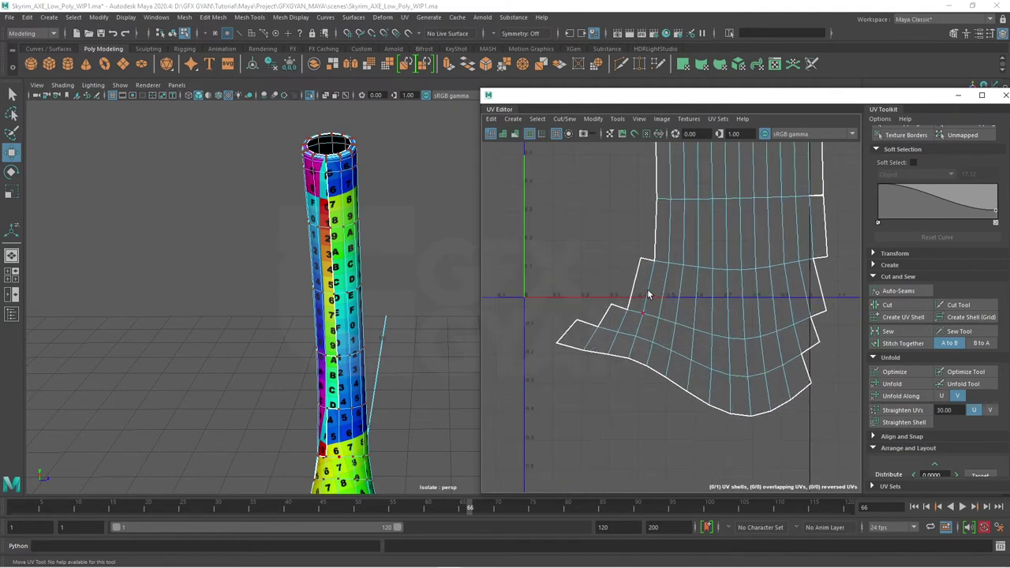
# - Cut an edge near the bottom flap, splitting the shell into two pieces
pyautogui.moveTo(647, 294); pyautogui.dragTo(645, 280, button='right')
pyautogui.click(645, 280)
pyautogui.press('w')
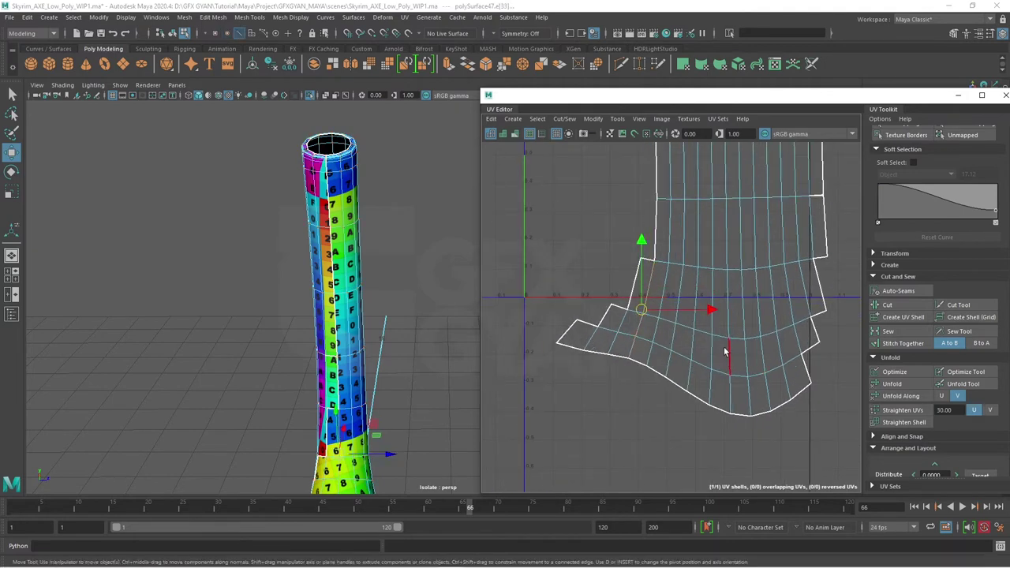
pyautogui.keyDown('alt'); pyautogui.moveTo(724, 352); pyautogui.dragTo(631, 368, button='middle'); pyautogui.keyUp('alt')
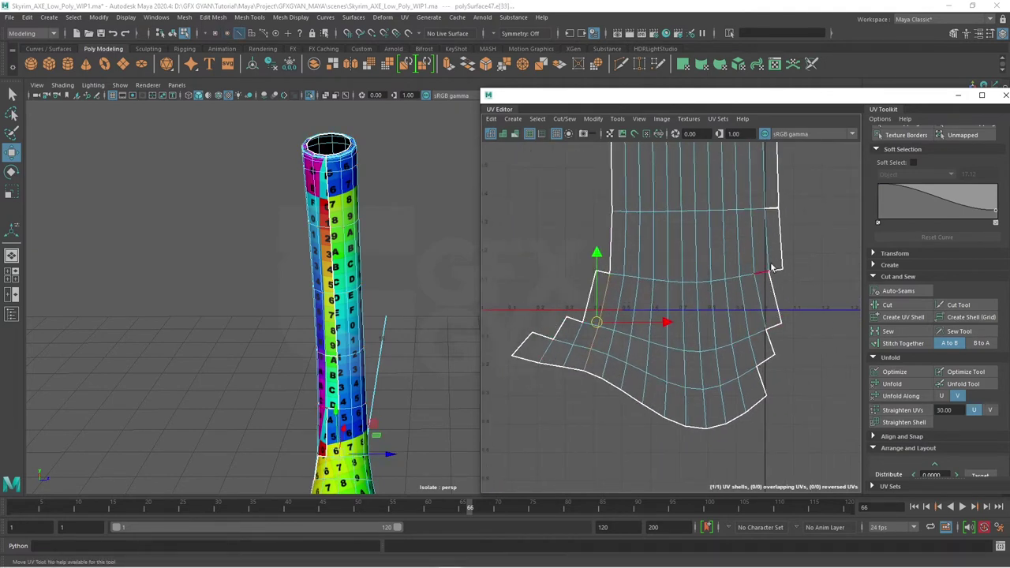
pyautogui.click(875, 304)
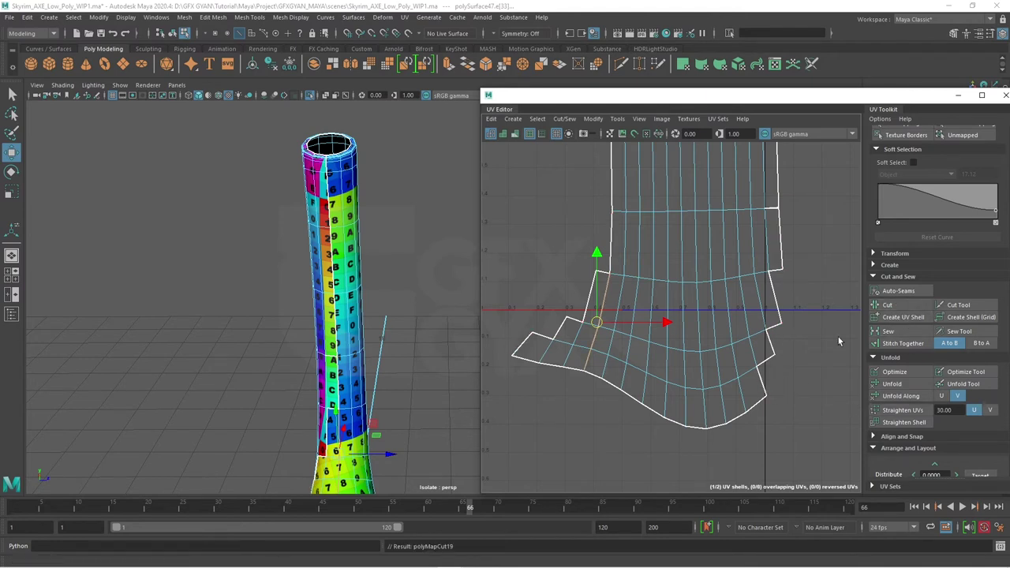
# - Stitch the matching left, right and lower border edges back into one handle shell
pyautogui.moveTo(601, 277); pyautogui.dragTo(597, 254, button='right')
pyautogui.click(582, 309)
pyautogui.keyDown('shift'); pyautogui.click(536, 334); pyautogui.keyUp('shift')
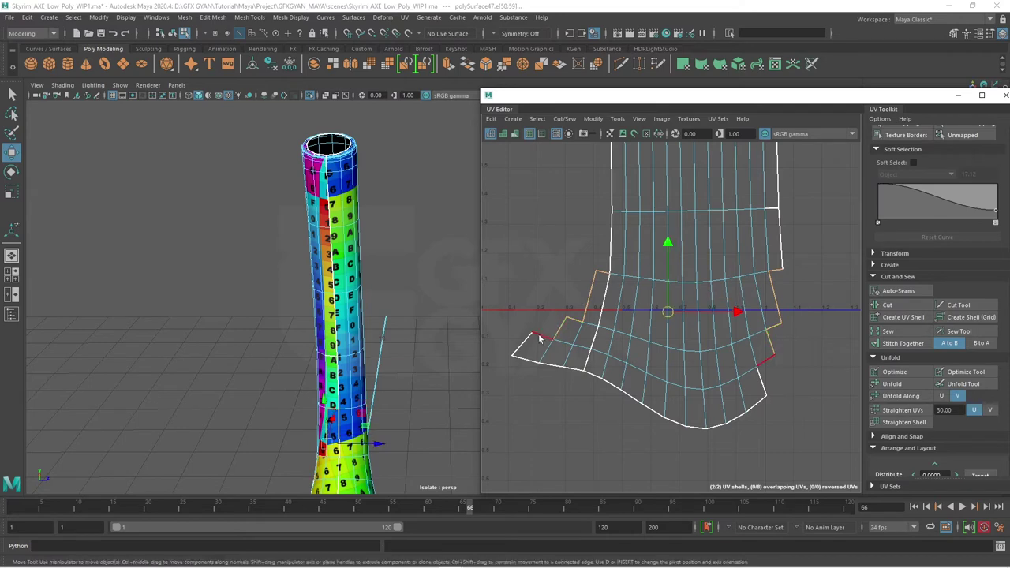
pyautogui.keyDown('shift'); pyautogui.click(758, 377); pyautogui.keyUp('shift')
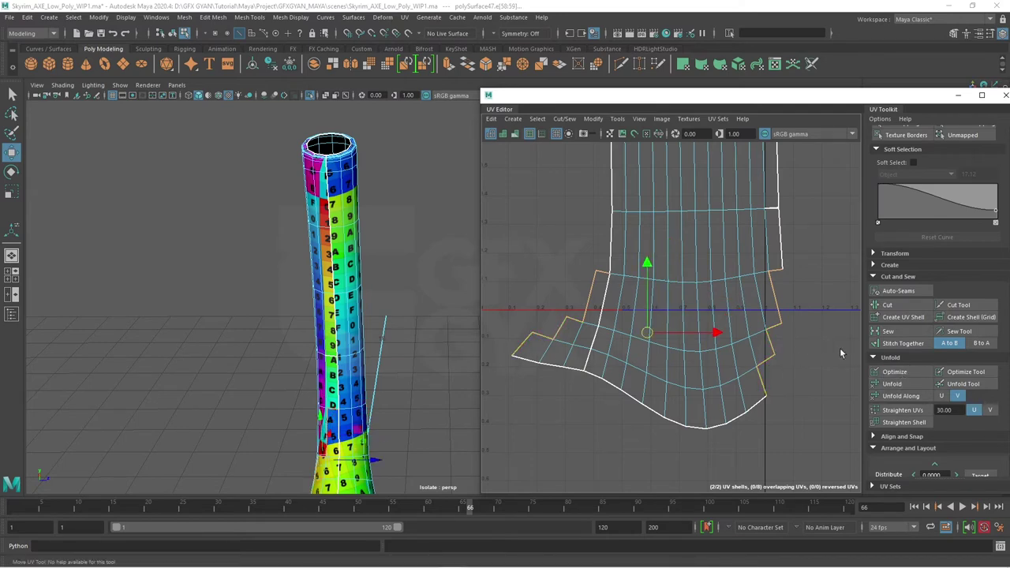
pyautogui.click(899, 343)
# - Switch the selection mode to UVs for the rejoined shell
pyautogui.scroll(-2, 795, 387)
pyautogui.scroll(-3, 766, 394)
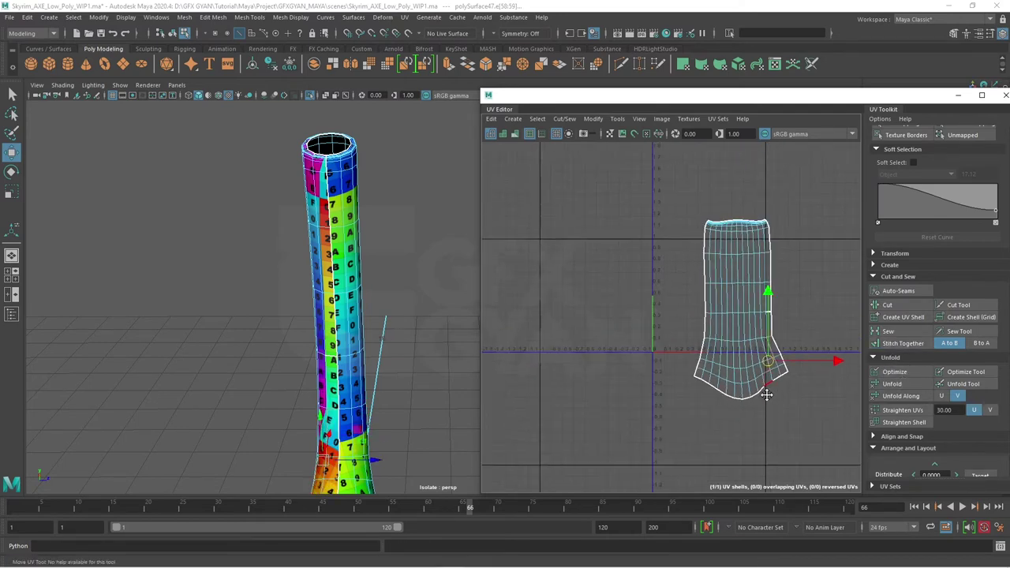
pyautogui.scroll(2, 734, 399)
pyautogui.scroll(1, 699, 405)
pyautogui.rightClick(706, 380)
pyautogui.click(741, 376)
pyautogui.scroll(-3, 754, 231)
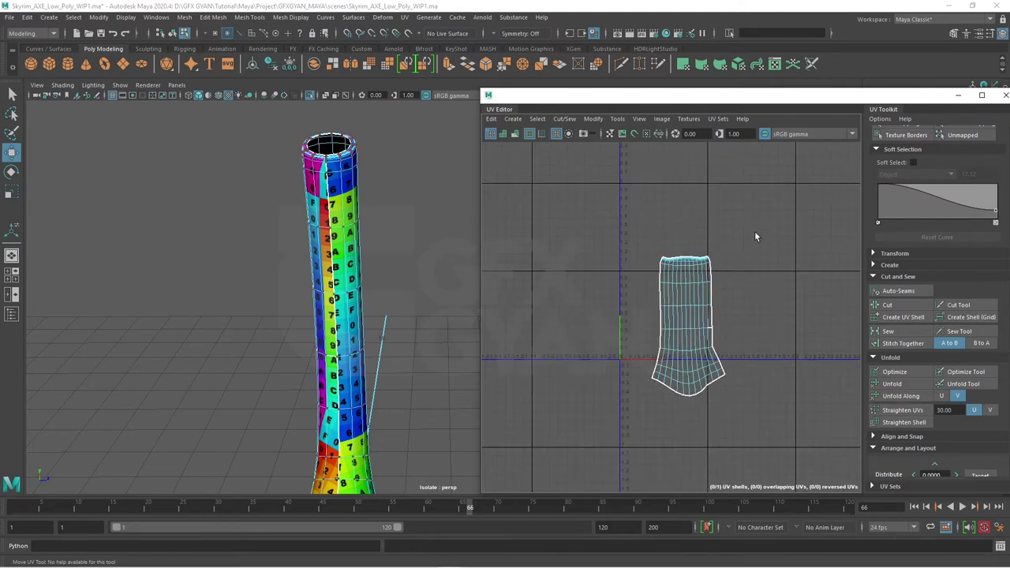
# - Unfold the stitched shell, undo a Straighten UVs attempt, then unfold it along V
pyautogui.click(893, 383)
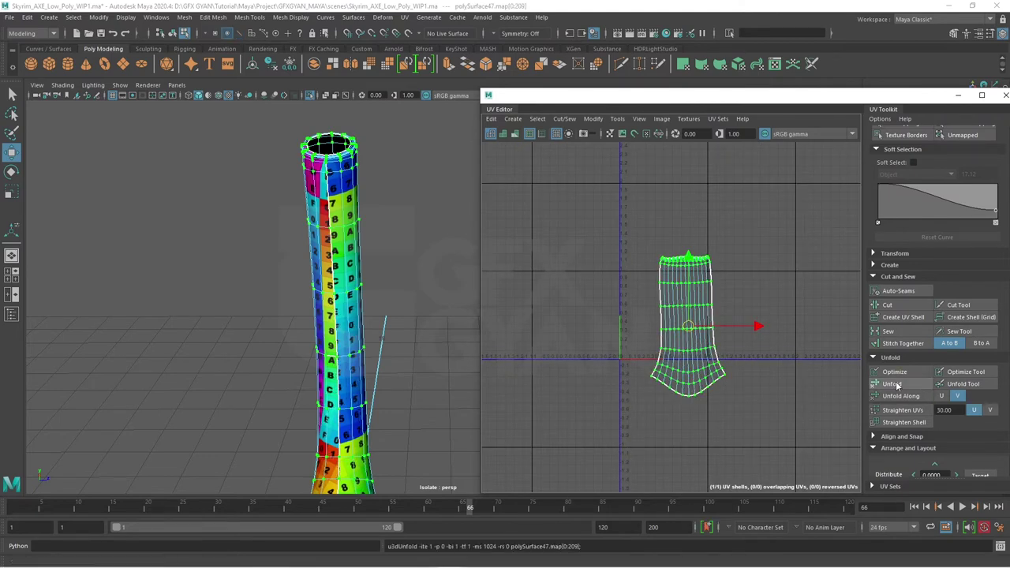
pyautogui.scroll(3, 766, 408)
pyautogui.scroll(1, 732, 411)
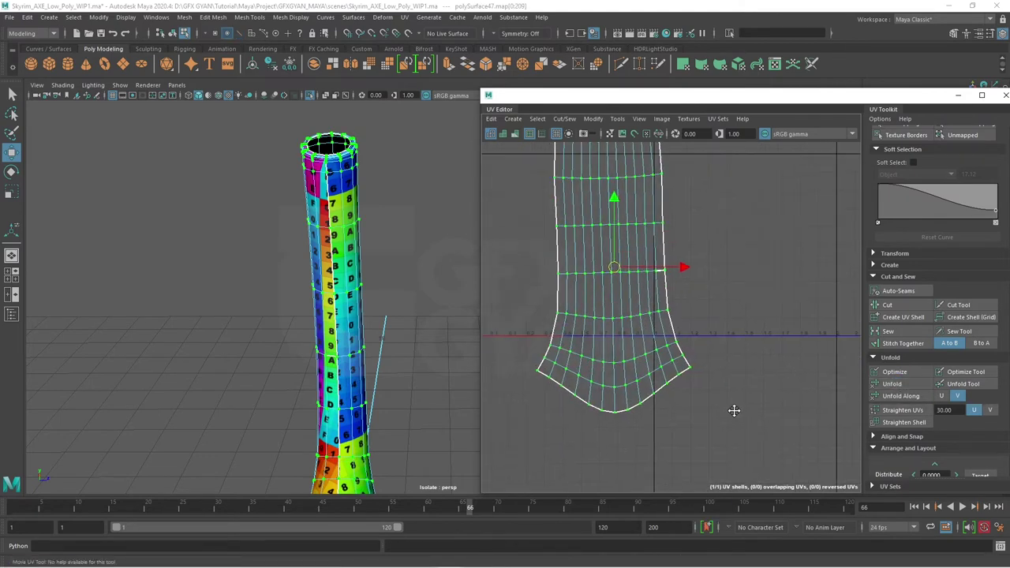
pyautogui.scroll(-2, 737, 373)
pyautogui.keyDown('alt'); pyautogui.moveTo(737, 373); pyautogui.dragTo(773, 341, button='middle'); pyautogui.keyUp('alt')
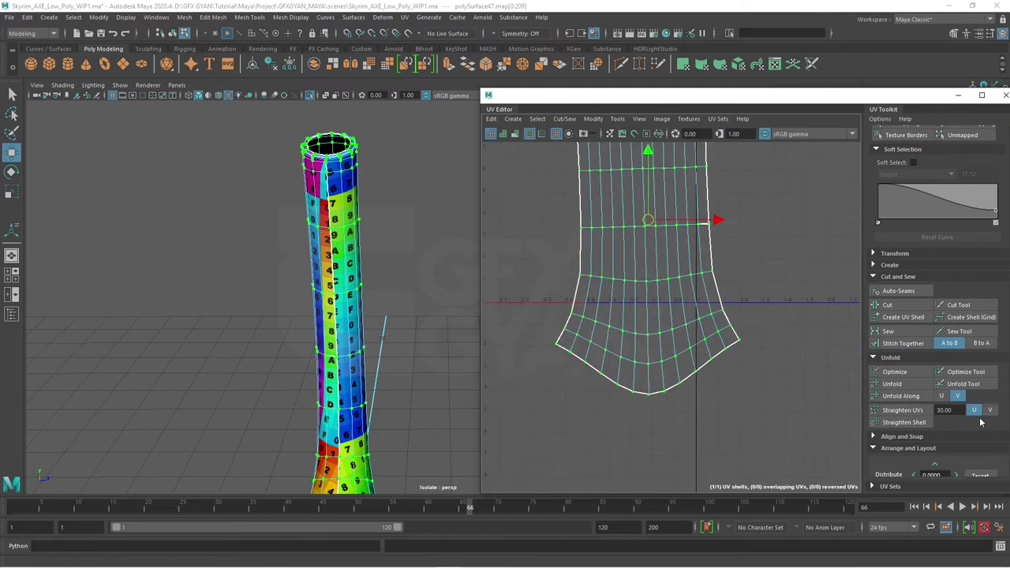
pyautogui.click(923, 410)
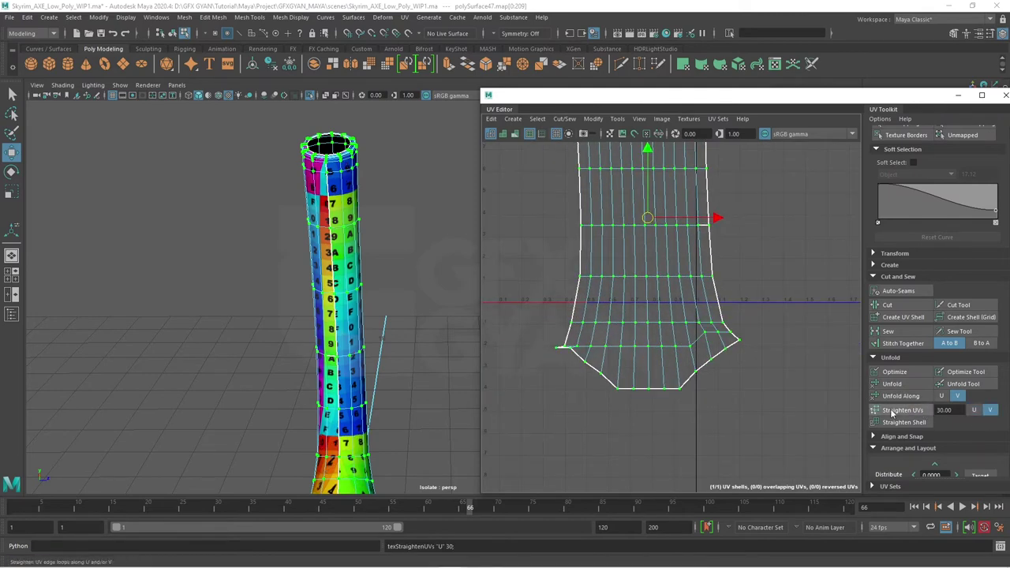
pyautogui.hotkey('ctrl', 'z')
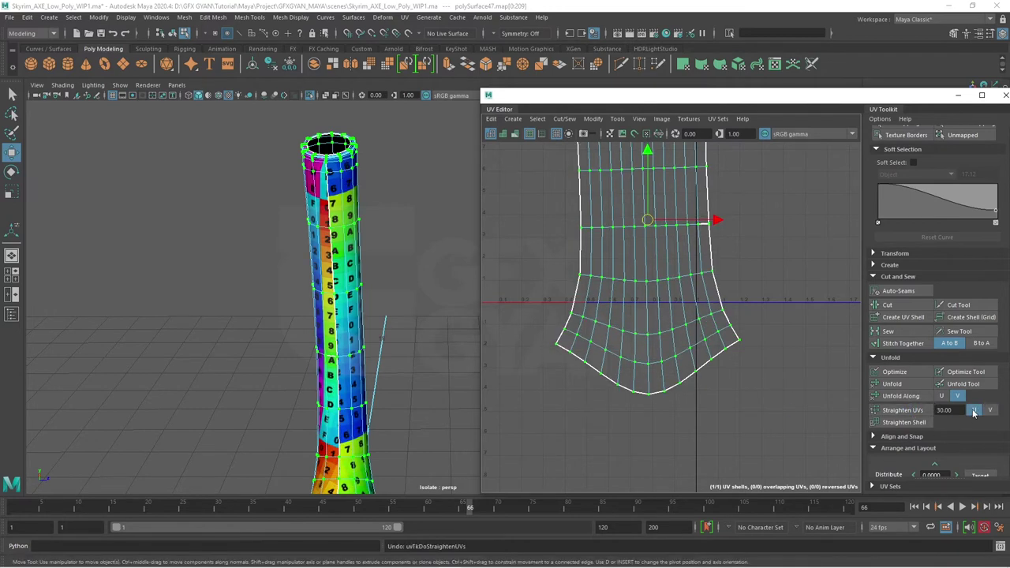
pyautogui.click(957, 395)
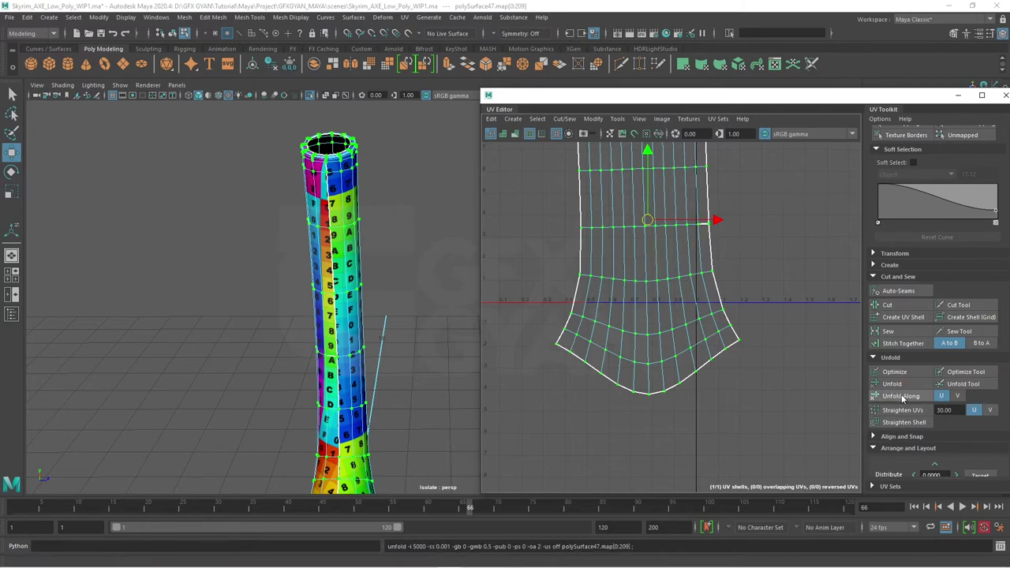
# - Scale the shell's bottom UV row flat in V and move it into place
pyautogui.scroll(-2, 871, 421)
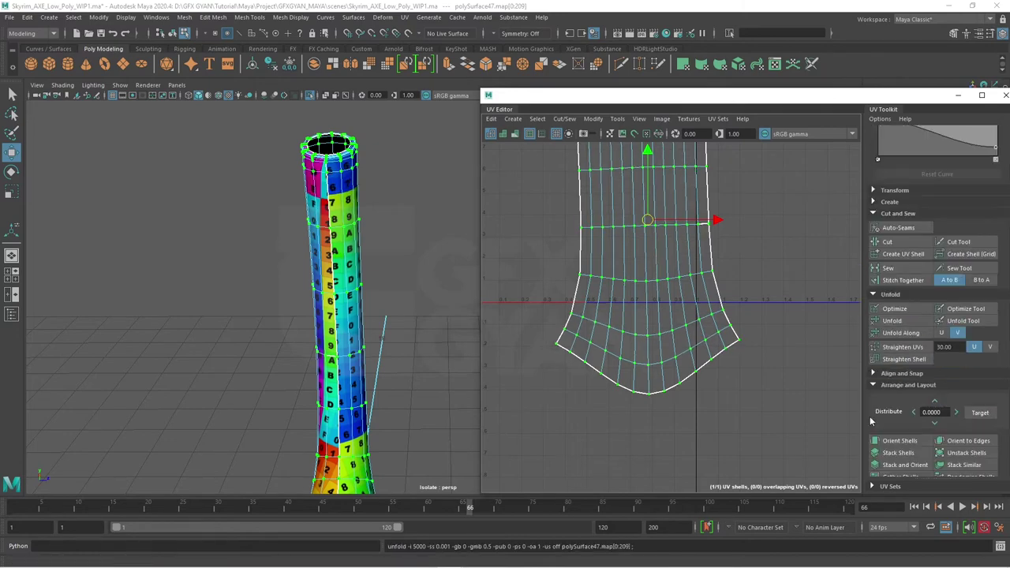
pyautogui.press('f')
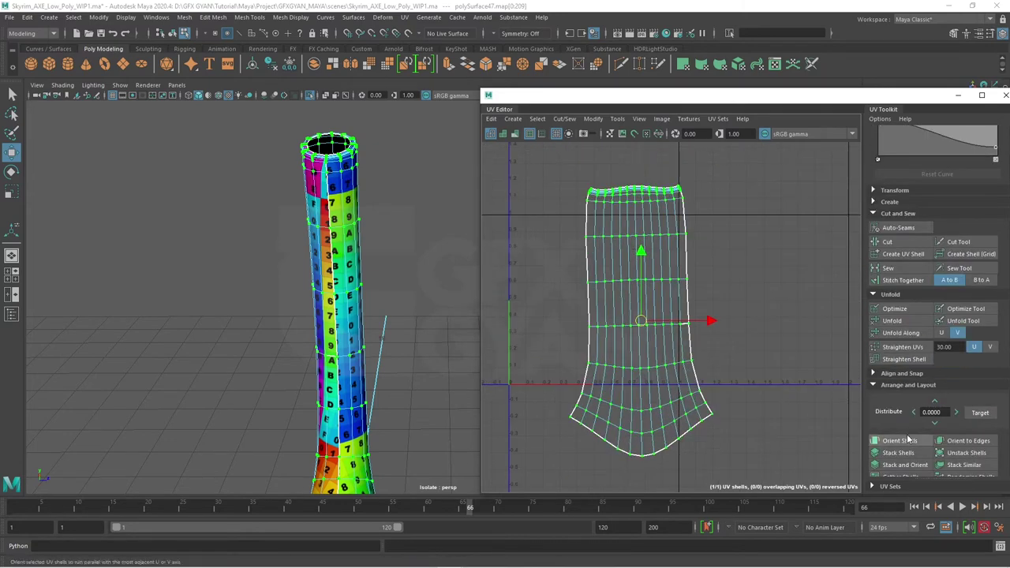
pyautogui.scroll(-2, 907, 438)
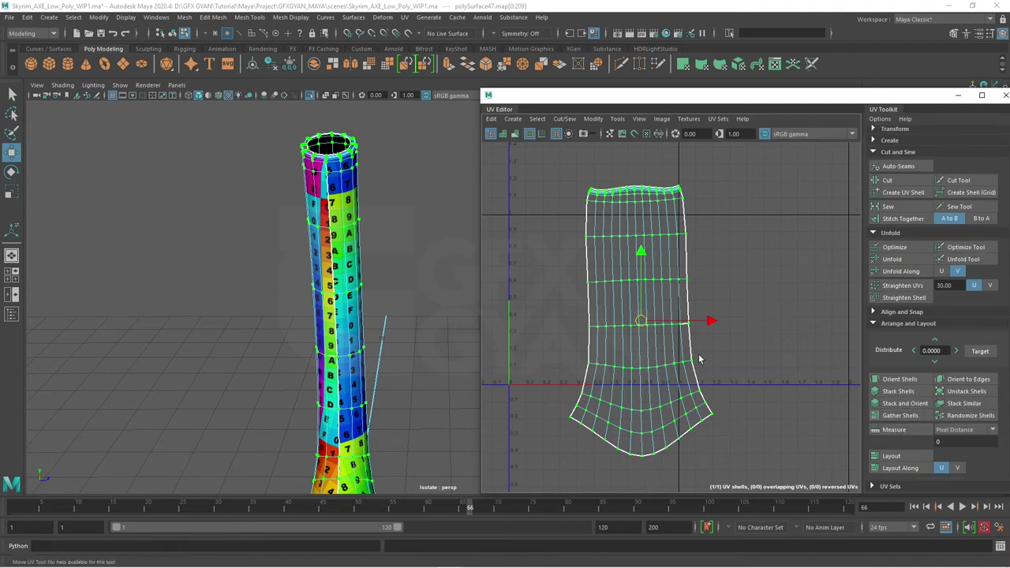
pyautogui.moveTo(598, 374); pyautogui.dragTo(600, 374)
pyautogui.press('r')
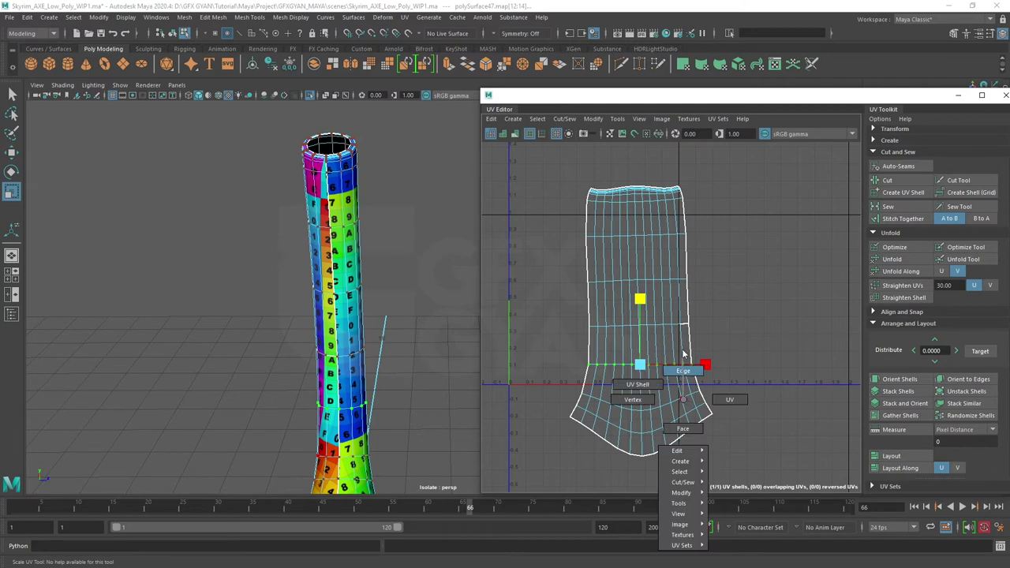
pyautogui.moveTo(684, 404); pyautogui.dragTo(657, 406, button='right')
pyautogui.click(658, 407)
pyautogui.click(645, 415)
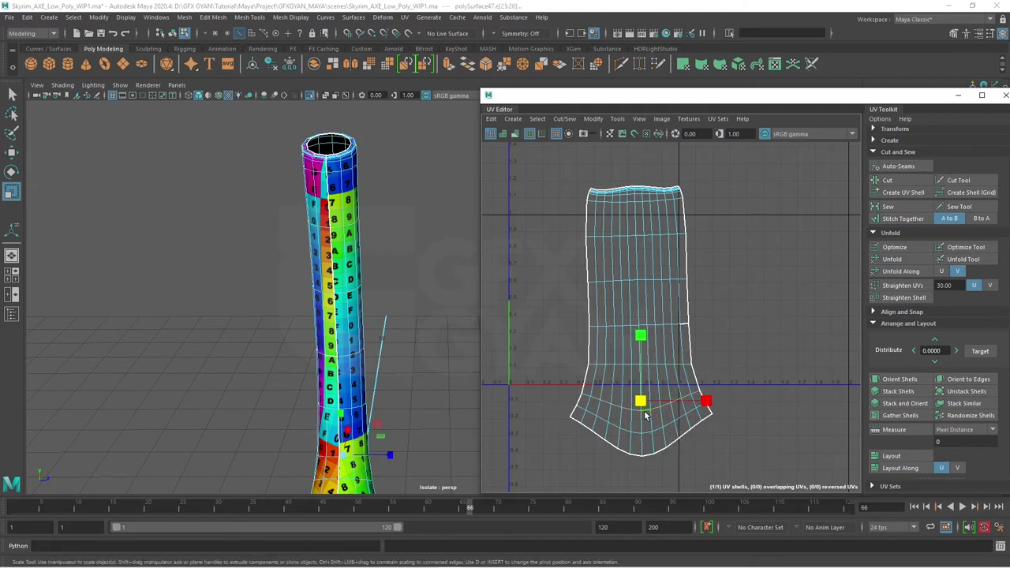
pyautogui.moveTo(638, 336); pyautogui.dragTo(634, 453)
pyautogui.press('w')
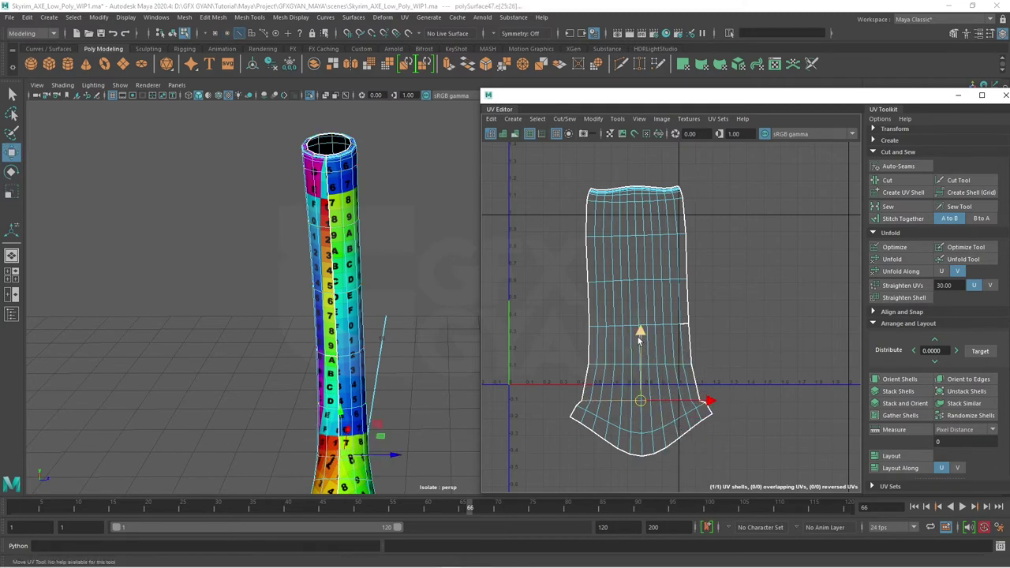
pyautogui.moveTo(639, 338)
pyautogui.mouseDown()
pyautogui.moveTo(640, 330)
pyautogui.moveTo(641, 469)
pyautogui.mouseUp()
# - Flatten and raise the next lower UV row, then select the curved bottom-edge UVs
pyautogui.click(648, 433)
pyautogui.press('r')
pyautogui.press('w')
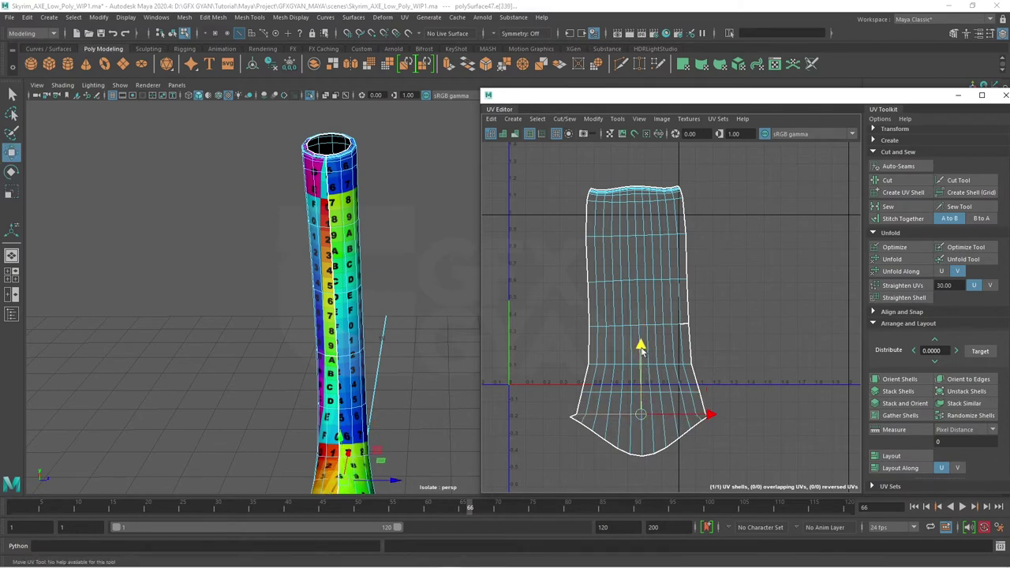
pyautogui.moveTo(640, 348); pyautogui.dragTo(640, 341)
pyautogui.keyDown('alt'); pyautogui.moveTo(647, 457); pyautogui.dragTo(635, 425, button='middle'); pyautogui.keyUp('alt')
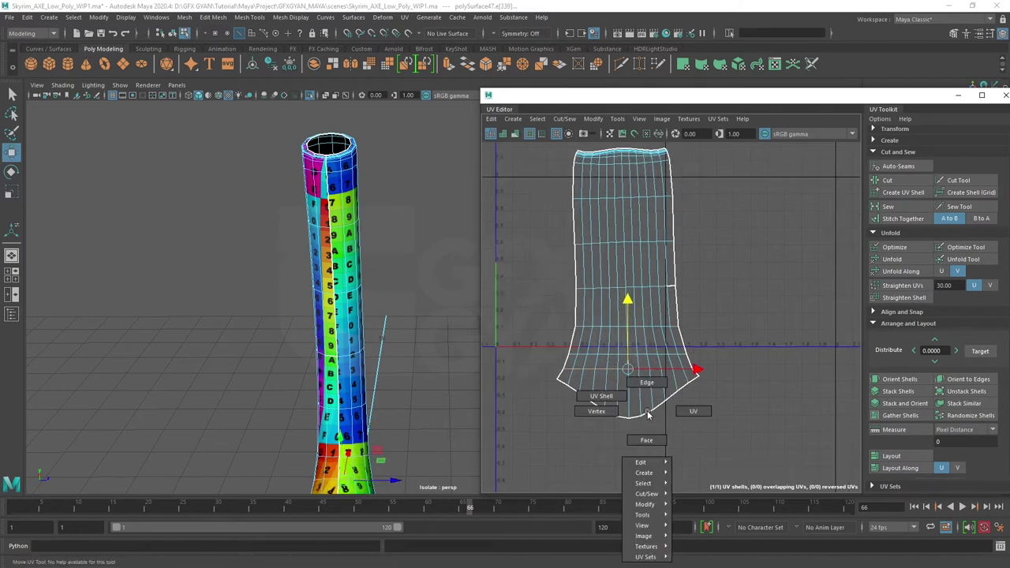
pyautogui.moveTo(635, 412); pyautogui.dragTo(713, 388, button='right')
pyautogui.moveTo(713, 374); pyautogui.dragTo(514, 429)
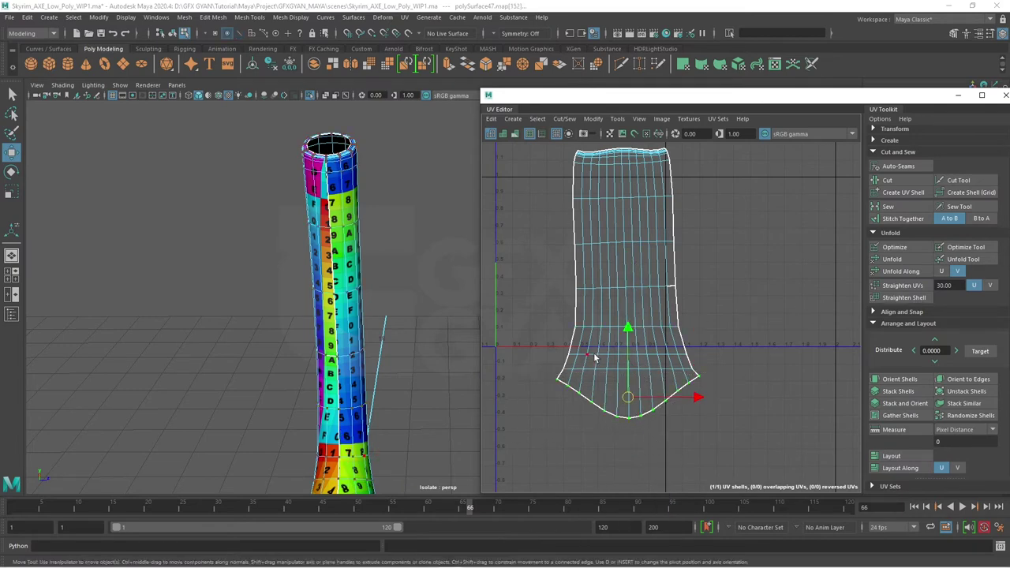
pyautogui.scroll(5, 619, 381)
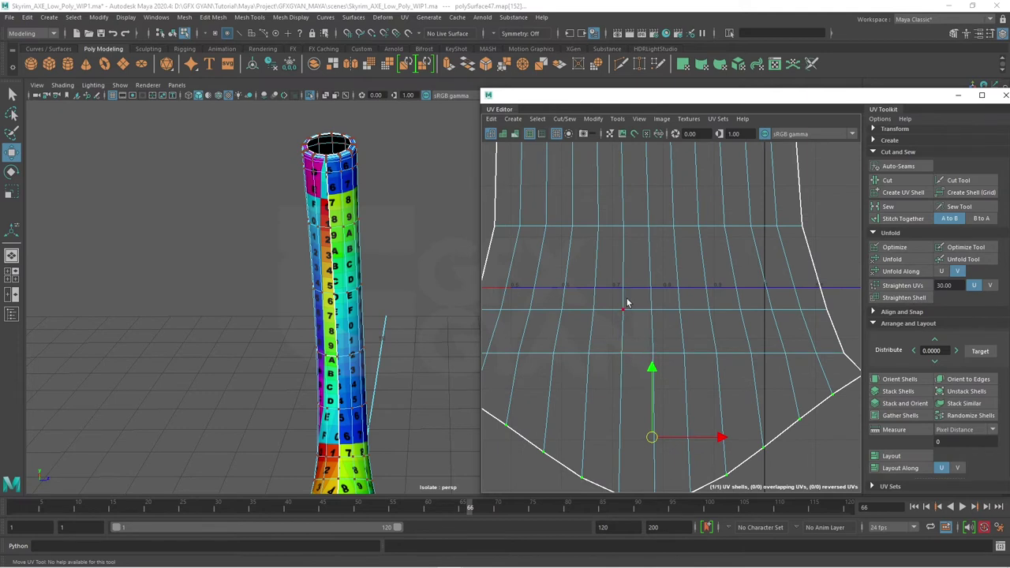
pyautogui.scroll(-3, 627, 302)
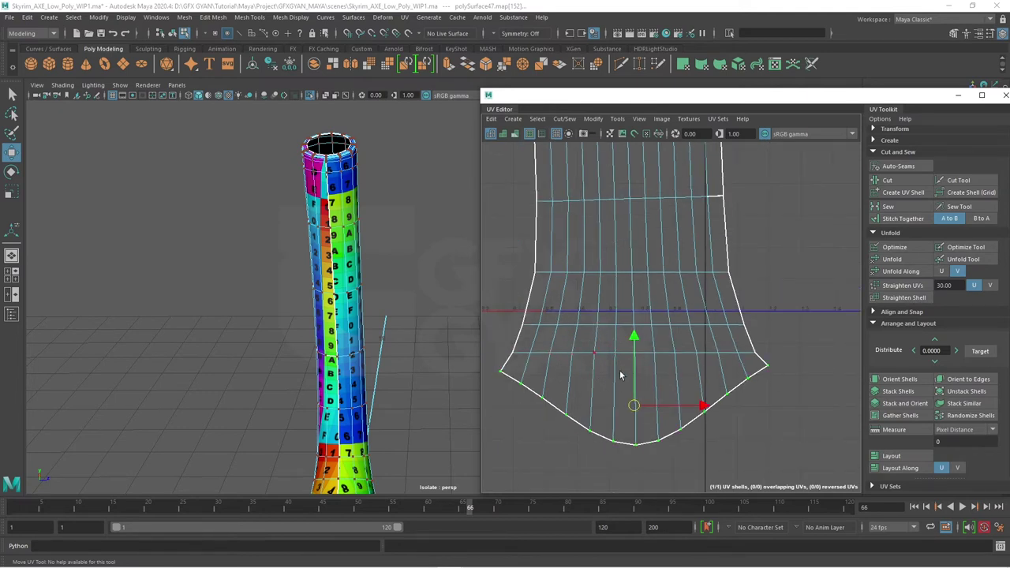
# - Straighten the bottom edge in U and V, scale it flat and move it up
pyautogui.click(904, 287)
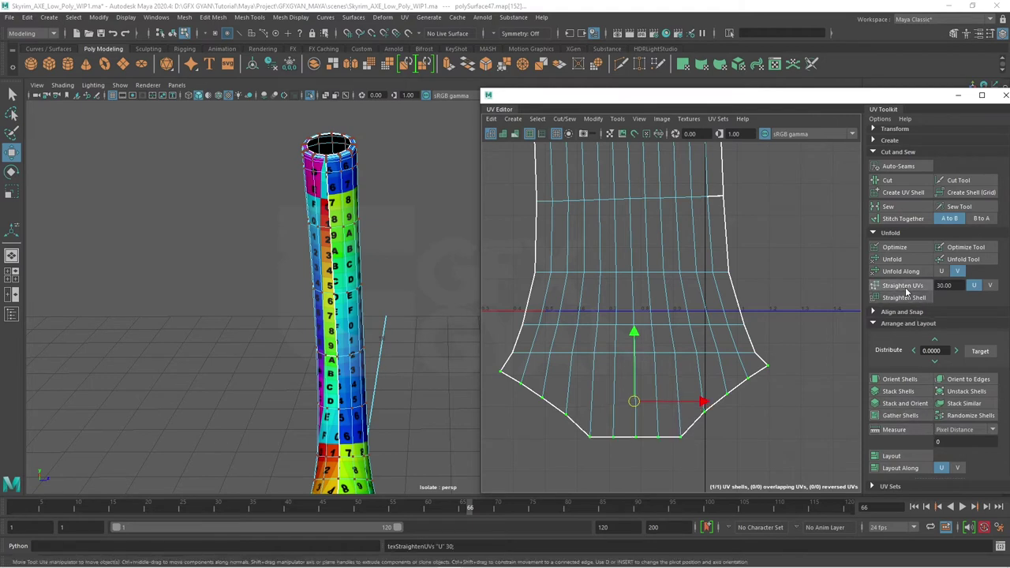
pyautogui.click(989, 284)
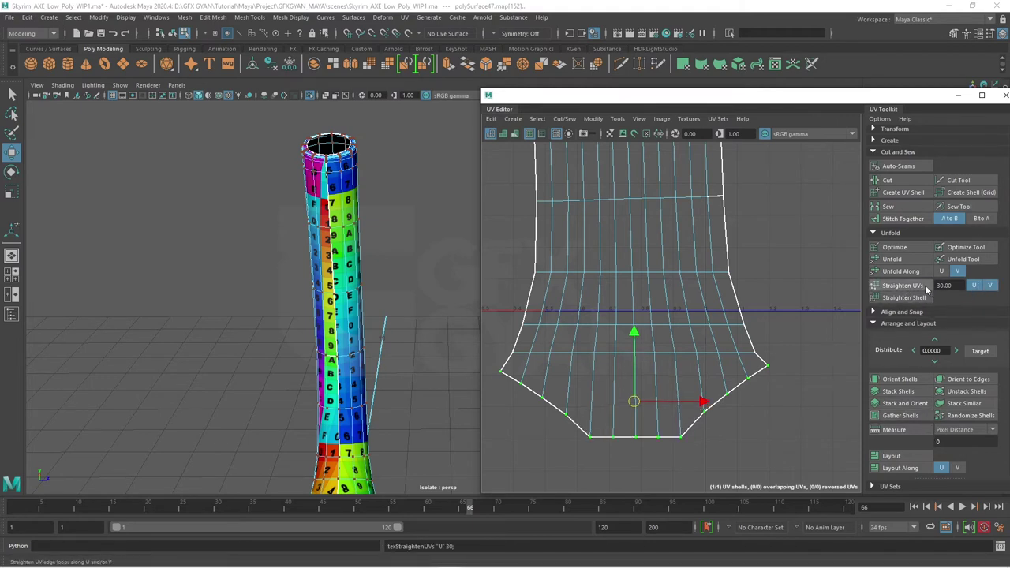
pyautogui.click(901, 285)
pyautogui.press('r')
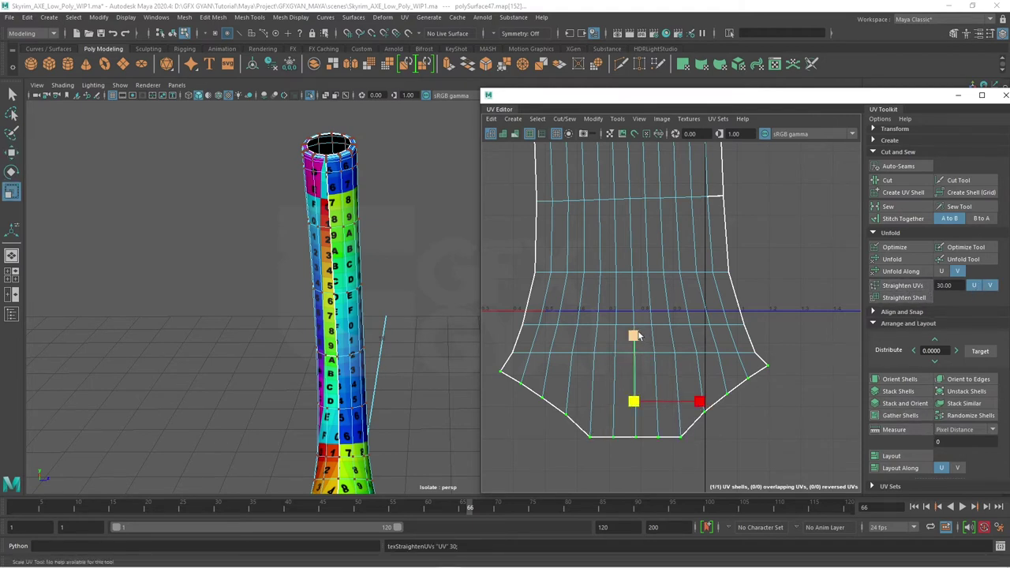
pyautogui.moveTo(633, 332); pyautogui.dragTo(635, 400)
pyautogui.press('w')
pyautogui.moveTo(633, 332); pyautogui.dragTo(634, 300)
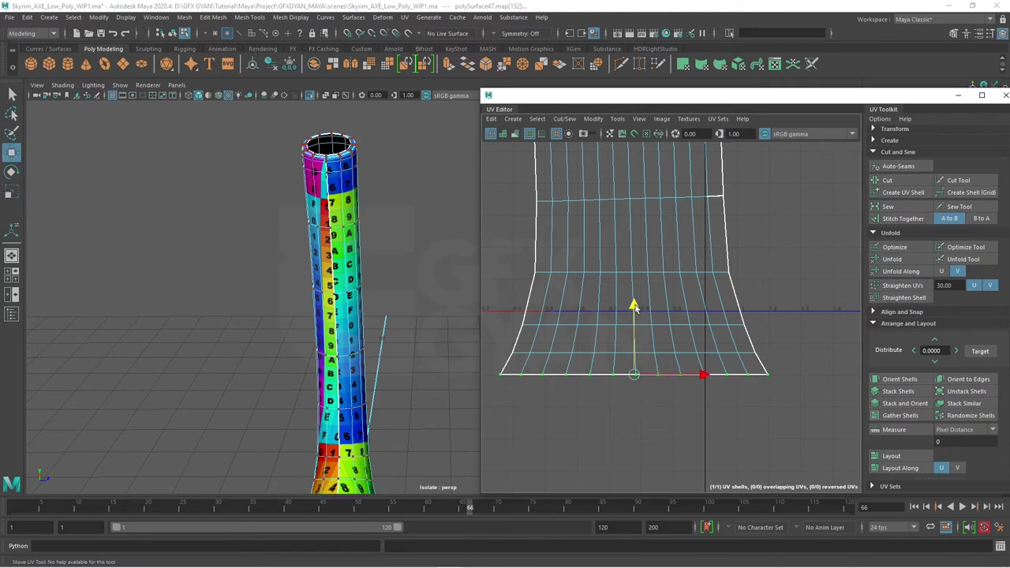
# - Unfold the selected bottom rows along V and U, then straighten them along U
pyautogui.moveTo(781, 312); pyautogui.dragTo(494, 406)
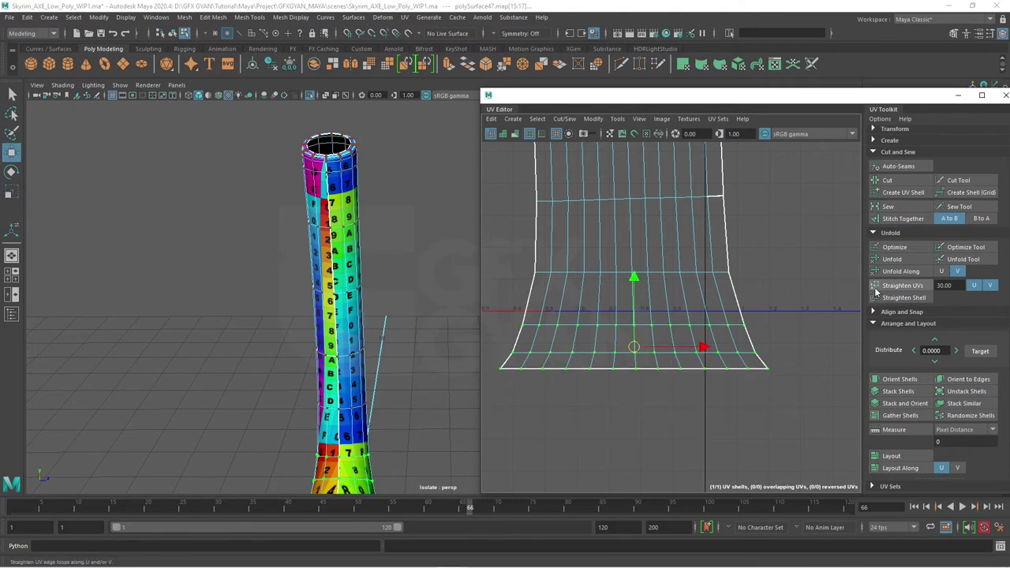
pyautogui.click(913, 272)
pyautogui.click(955, 271)
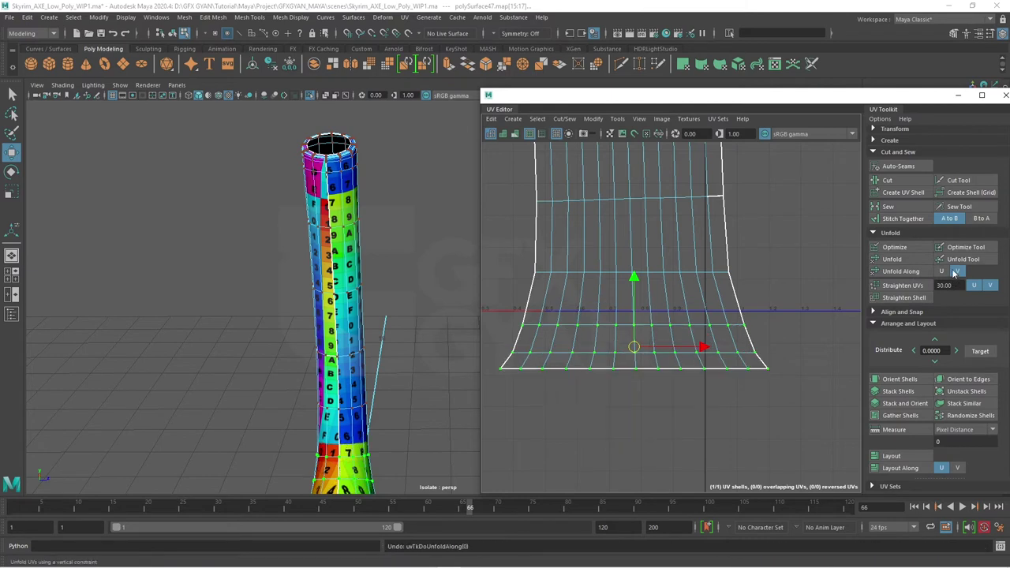
pyautogui.click(941, 272)
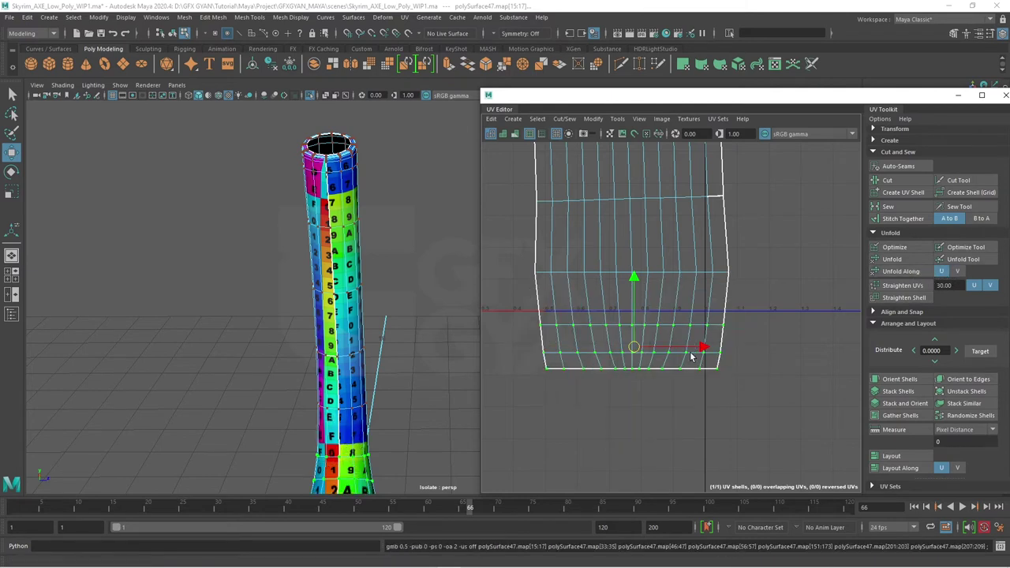
pyautogui.scroll(-2, 663, 370)
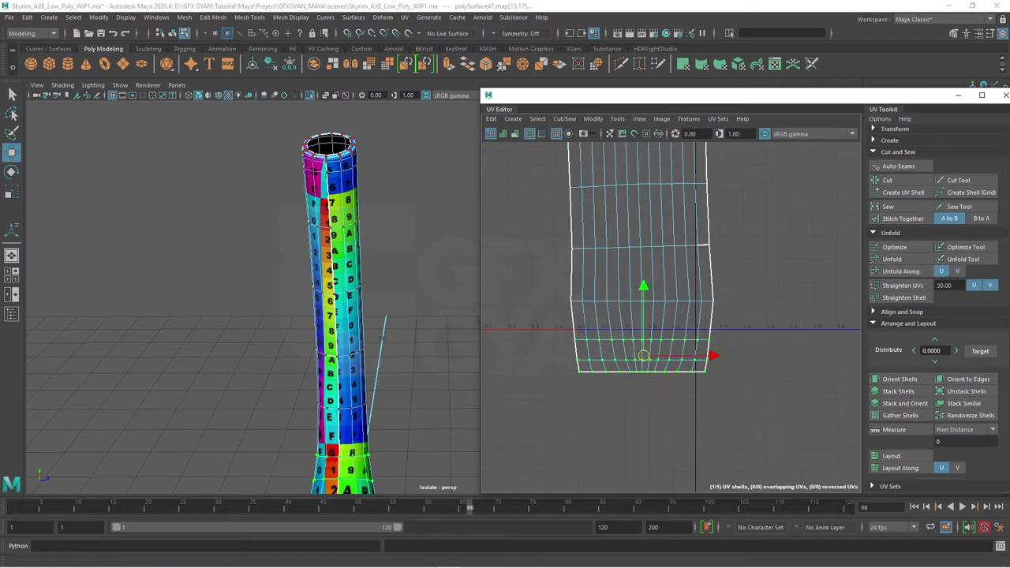
pyautogui.click(974, 285)
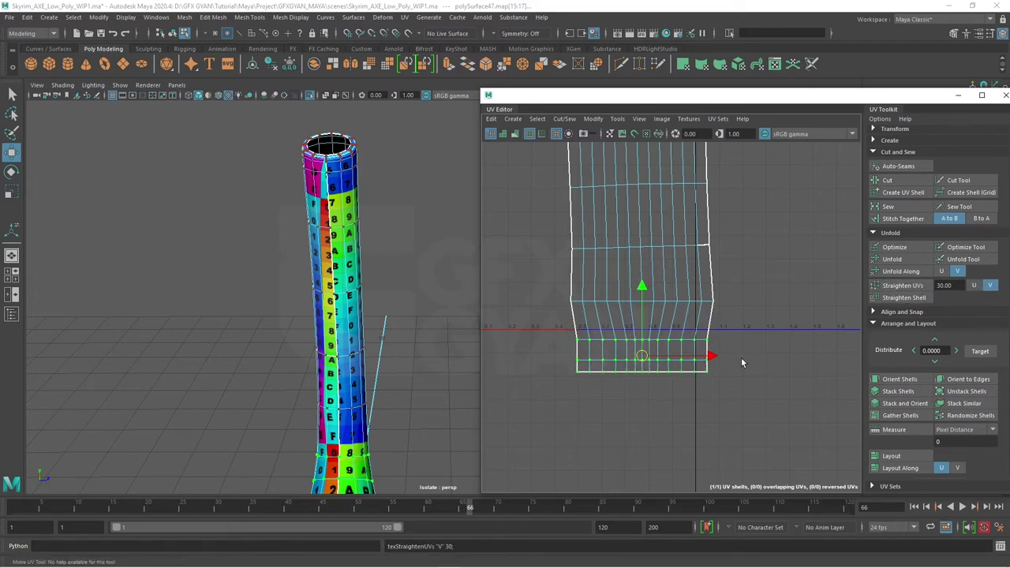
# - Select a second lower UV row, unfold it vertically and straighten it along V and U
pyautogui.keyDown('alt'); pyautogui.moveTo(741, 357); pyautogui.dragTo(514, 394, button='middle'); pyautogui.keyUp('alt')
pyautogui.moveTo(747, 282); pyautogui.dragTo(546, 399)
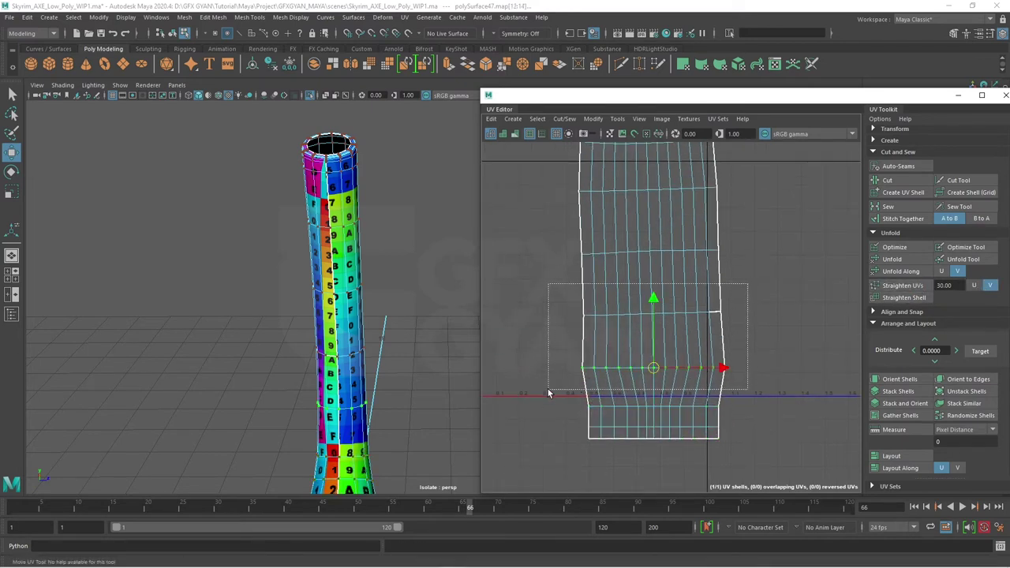
pyautogui.click(925, 288)
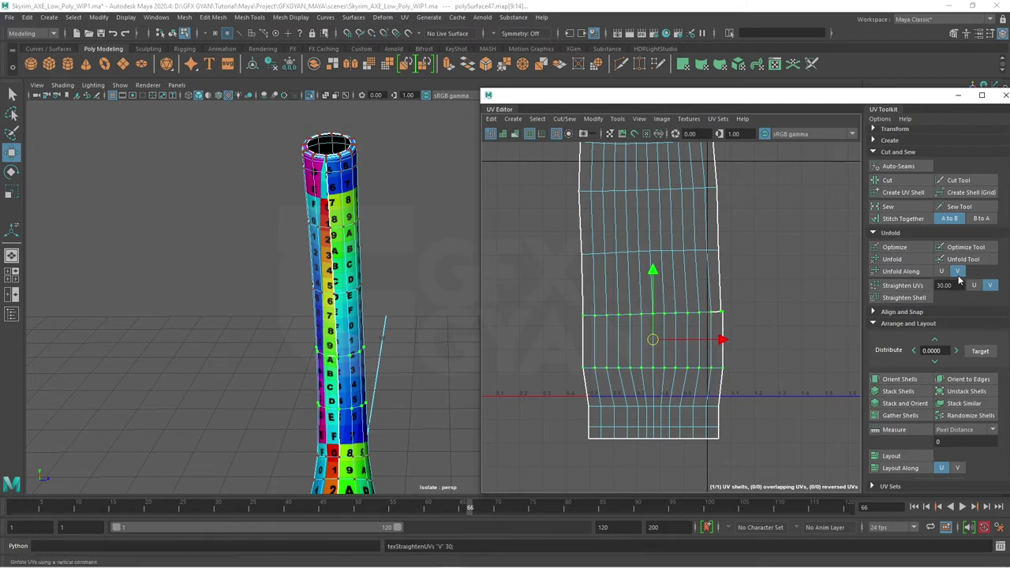
pyautogui.click(914, 271)
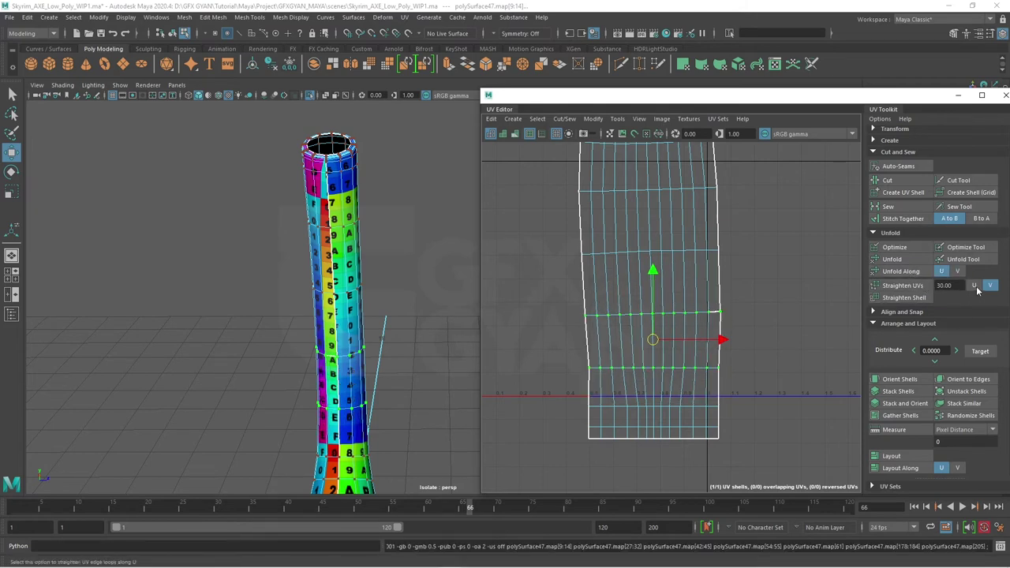
pyautogui.click(903, 287)
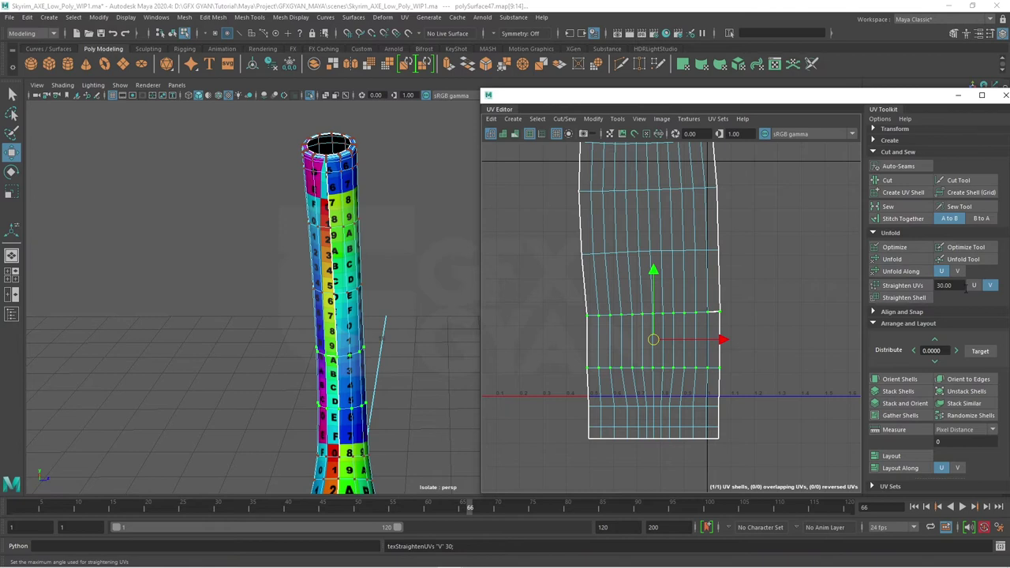
pyautogui.click(903, 287)
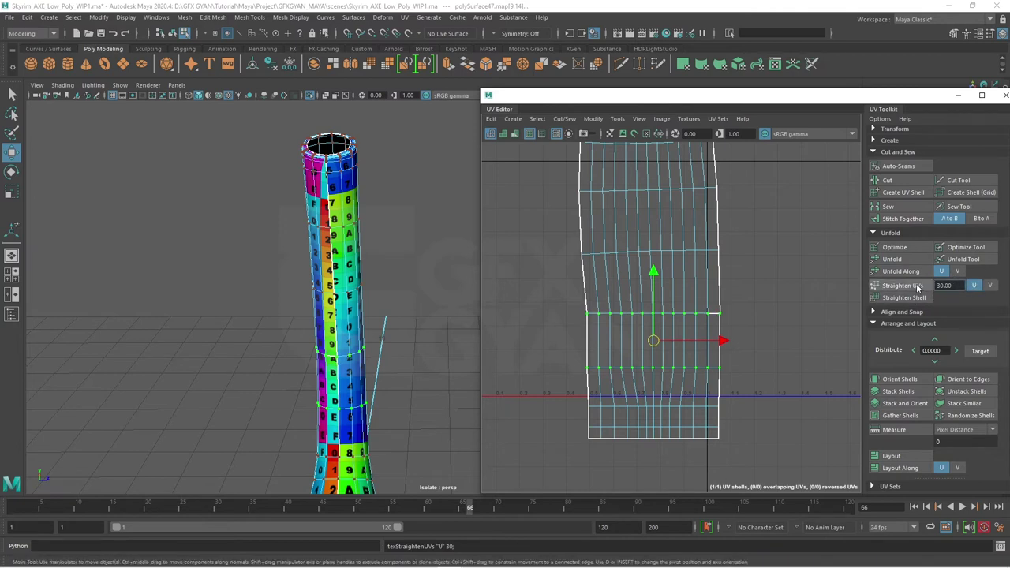
# - Select a horizontal edge loop and unfold the shell along U
pyautogui.scroll(2, 761, 355)
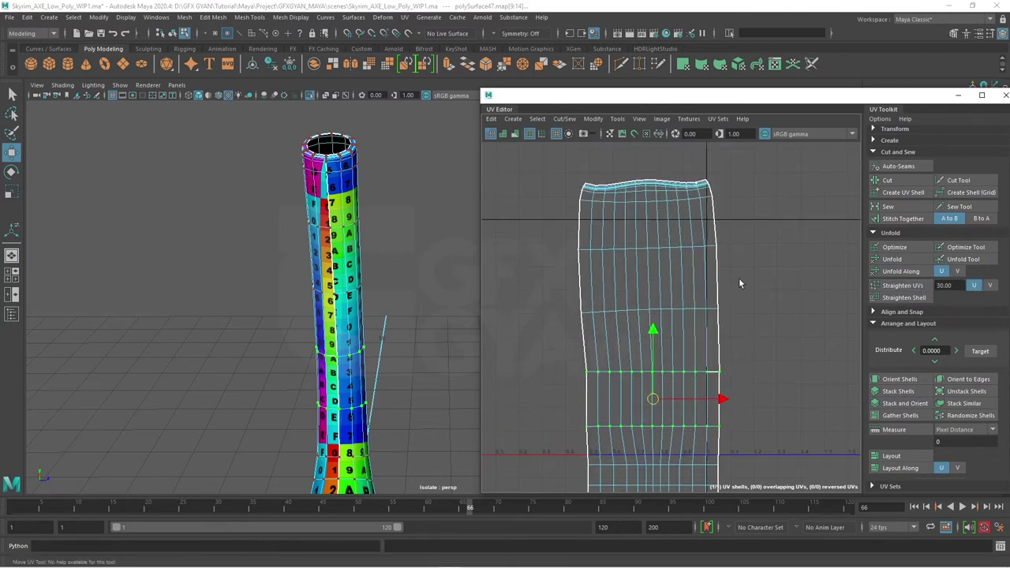
pyautogui.scroll(-1, 738, 277)
pyautogui.doubleClick(700, 302)
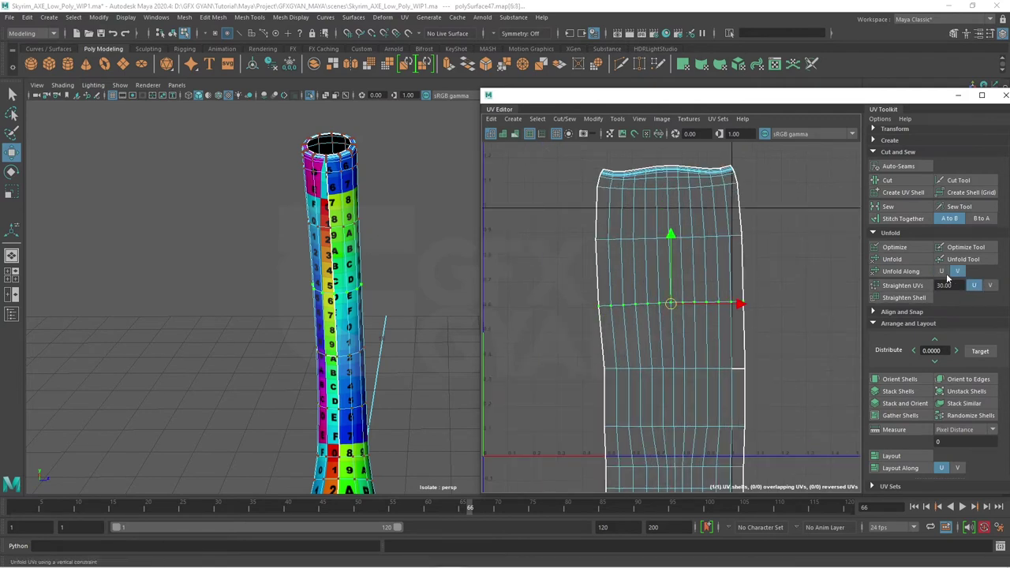
pyautogui.click(914, 273)
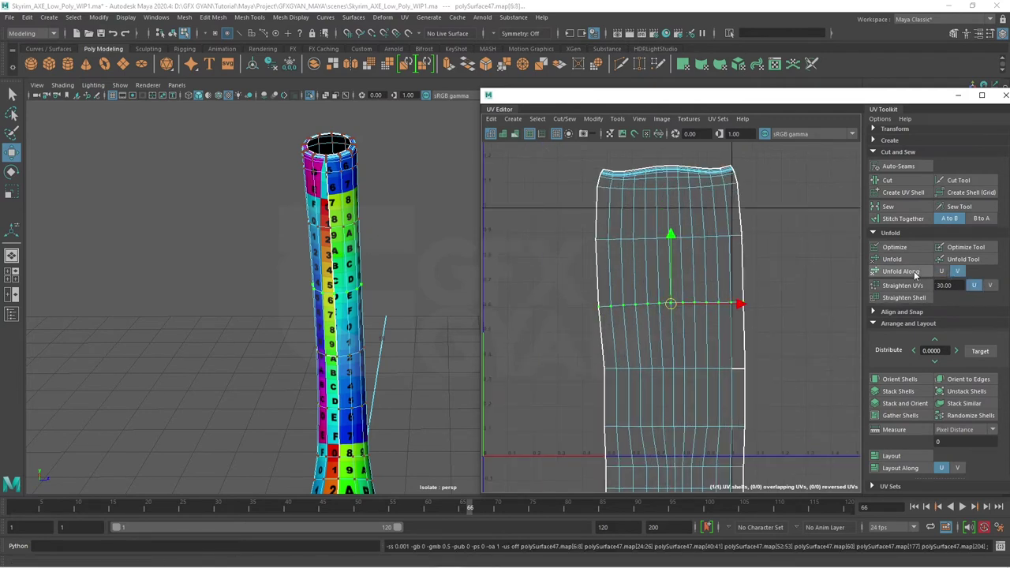
pyautogui.click(941, 272)
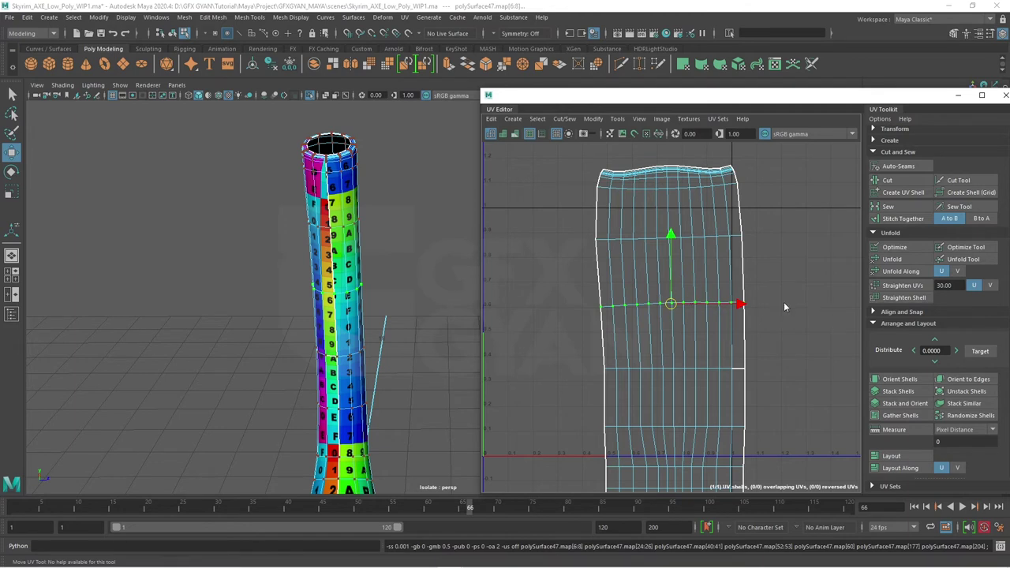
# - Straighten the handle shell with Straighten UVs limited to V only
pyautogui.click(973, 285)
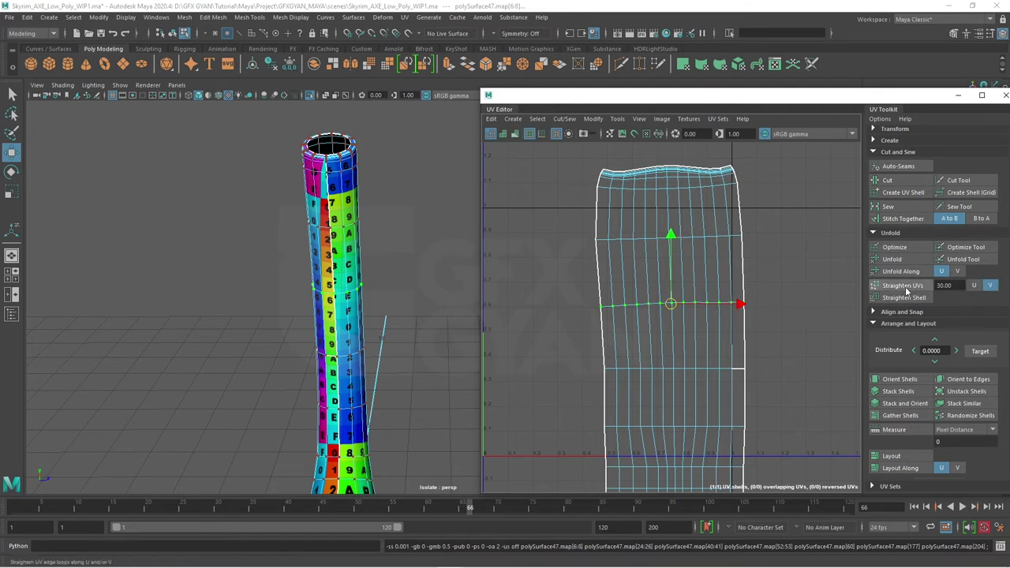
pyautogui.click(901, 284)
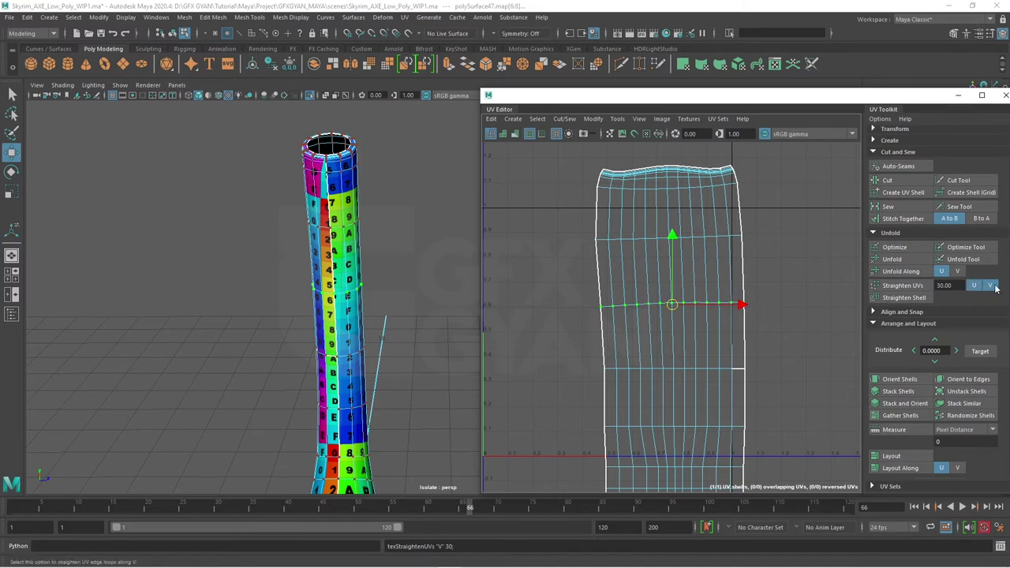
pyautogui.keyDown('alt'); pyautogui.moveTo(787, 337); pyautogui.dragTo(790, 381, button='middle'); pyautogui.keyUp('alt')
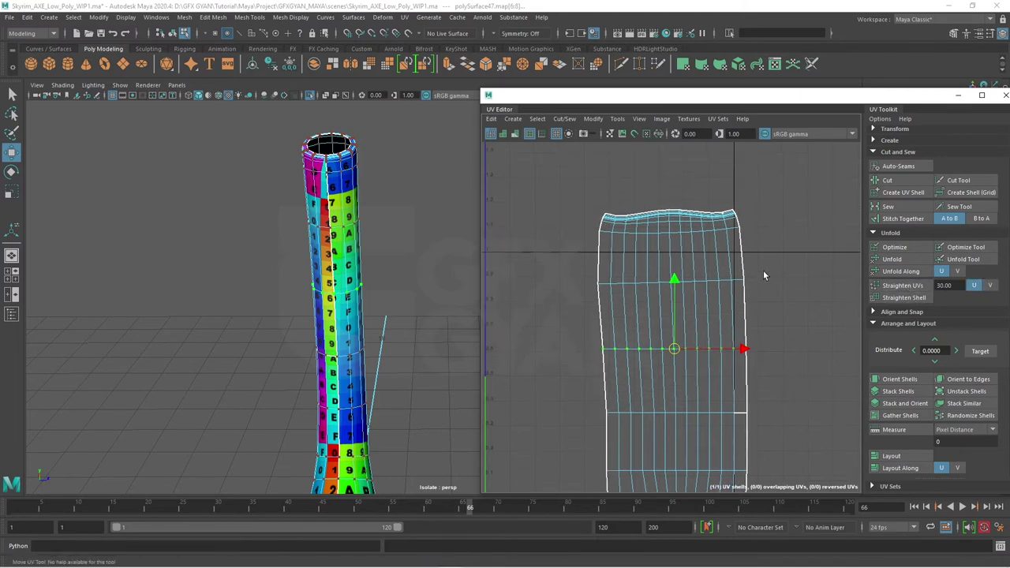
pyautogui.click(903, 297)
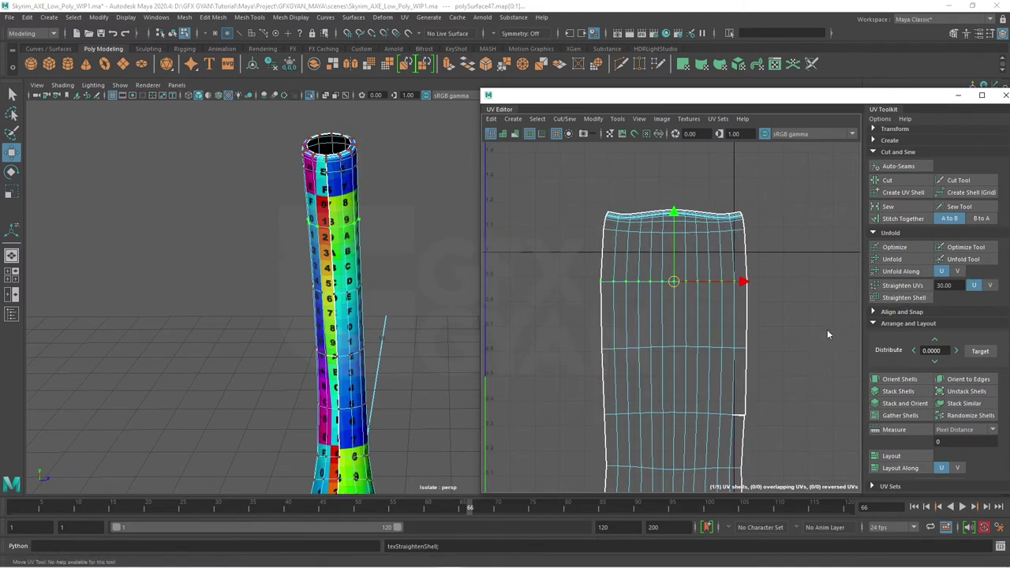
pyautogui.moveTo(826, 335)
pyautogui.keyDown('alt'); pyautogui.mouseDown(button='middle')
pyautogui.moveTo(725, 249)
pyautogui.moveTo(740, 335)
pyautogui.mouseUp(button='middle'); pyautogui.keyUp('alt')
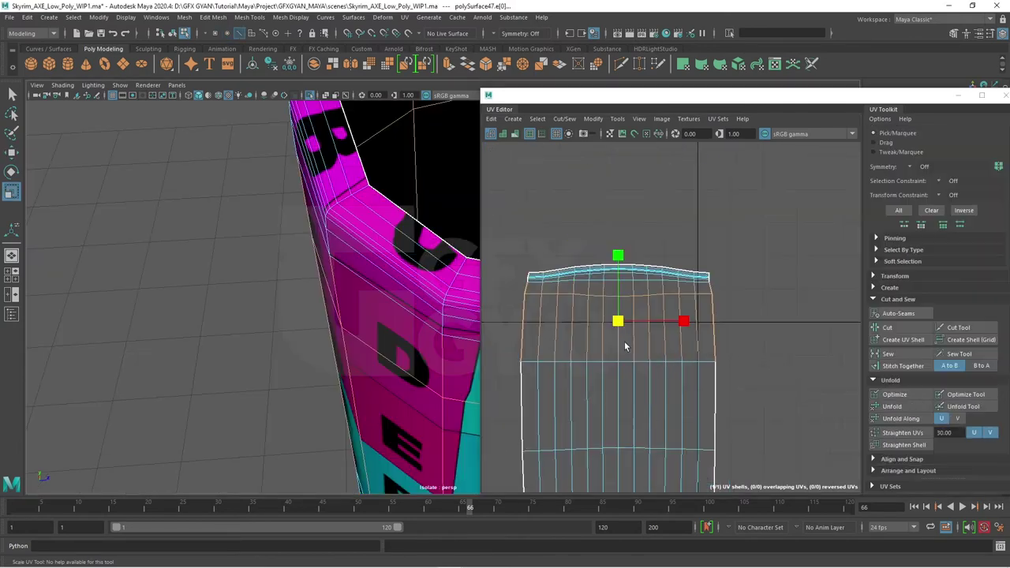
# - Select the upper horizontal edge loops and nudge one slightly down
pyautogui.keyDown('alt'); pyautogui.moveTo(624, 345); pyautogui.dragTo(672, 345, button='middle'); pyautogui.keyUp('alt')
pyautogui.moveTo(717, 315); pyautogui.dragTo(654, 315, button='right')
pyautogui.doubleClick(694, 293)
pyautogui.press('r')
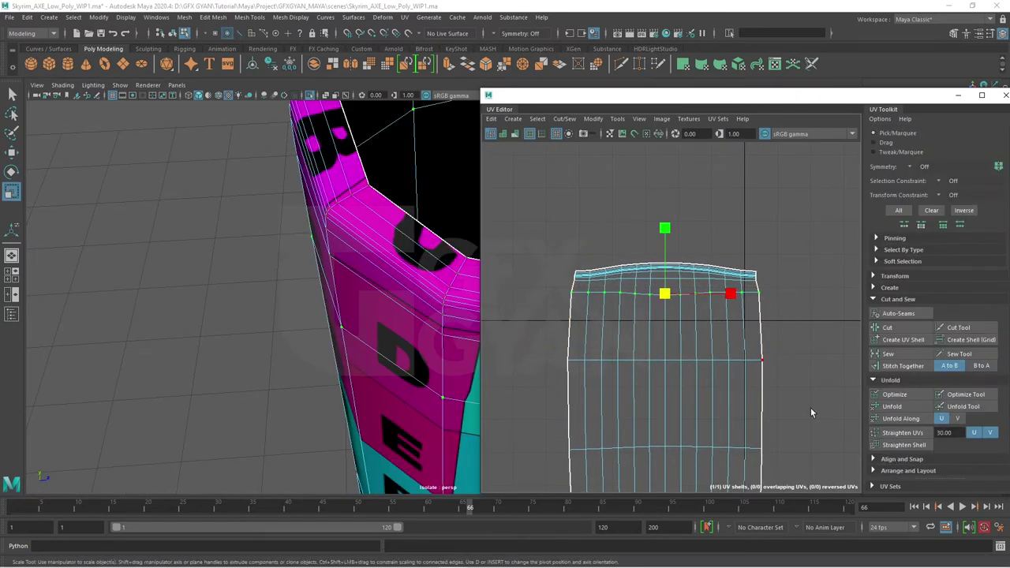
pyautogui.scroll(2, 735, 324)
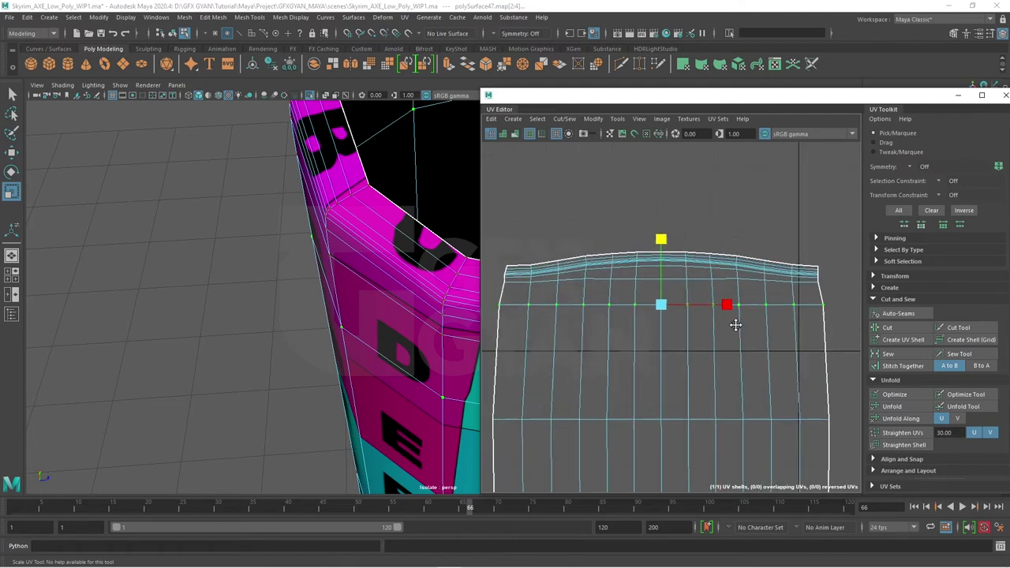
pyautogui.keyDown('alt'); pyautogui.moveTo(734, 324); pyautogui.dragTo(757, 298, button='middle'); pyautogui.keyUp('alt')
pyautogui.rightClick(754, 293)
pyautogui.moveTo(754, 294); pyautogui.dragTo(753, 268, button='right')
pyautogui.doubleClick(725, 285)
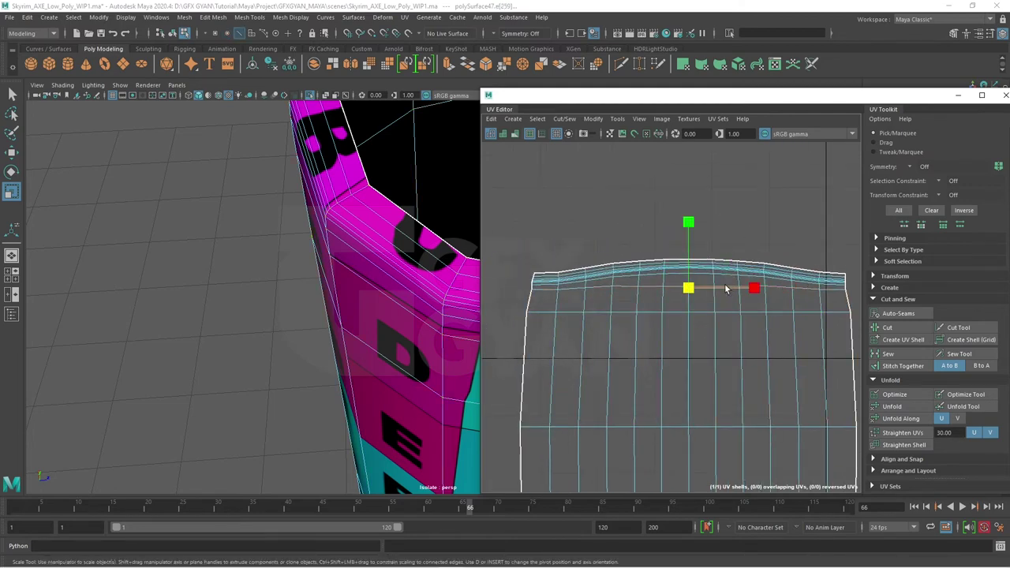
pyautogui.press('w')
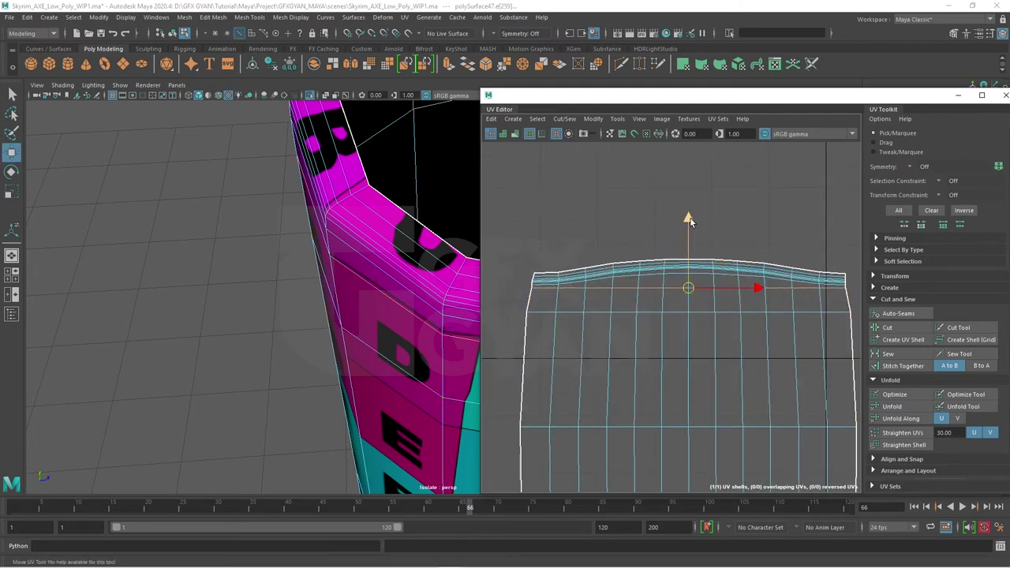
pyautogui.moveTo(689, 219); pyautogui.dragTo(683, 226)
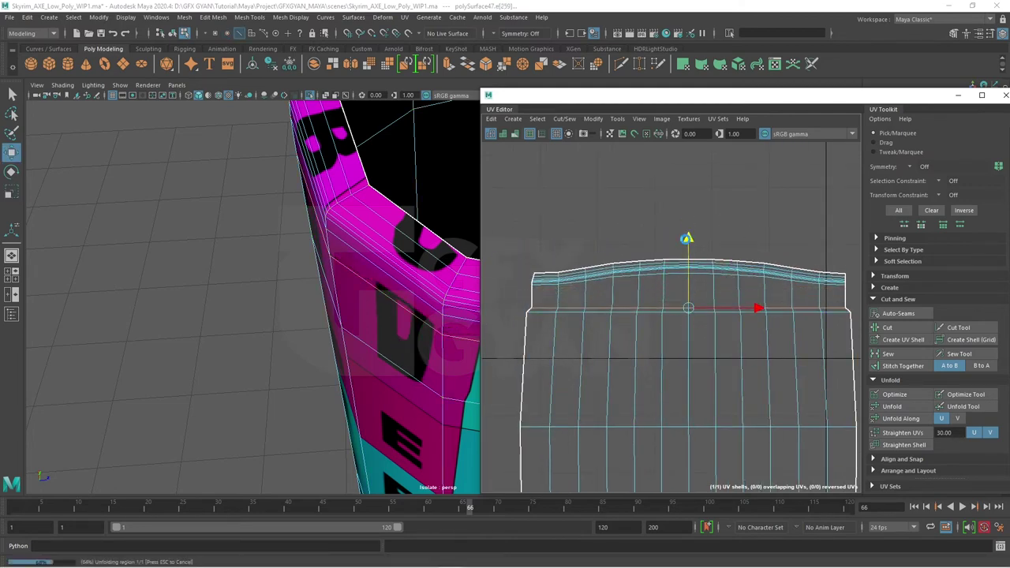
# - Unfold the top edge, then straighten the top row UVs flat along V
pyautogui.click(675, 260)
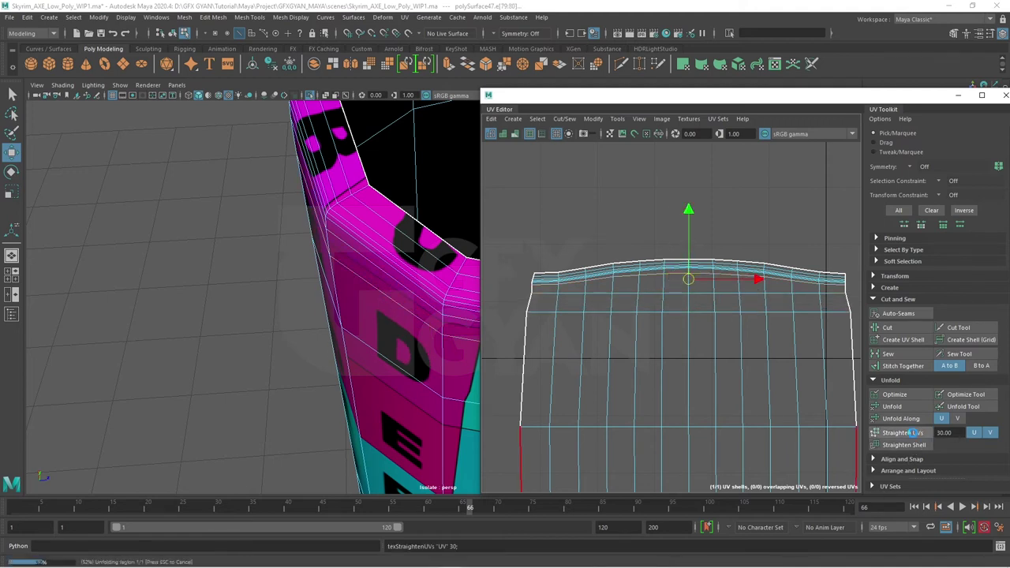
pyautogui.moveTo(765, 300)
pyautogui.mouseDown()
pyautogui.moveTo(757, 406)
pyautogui.moveTo(727, 353)
pyautogui.mouseUp()
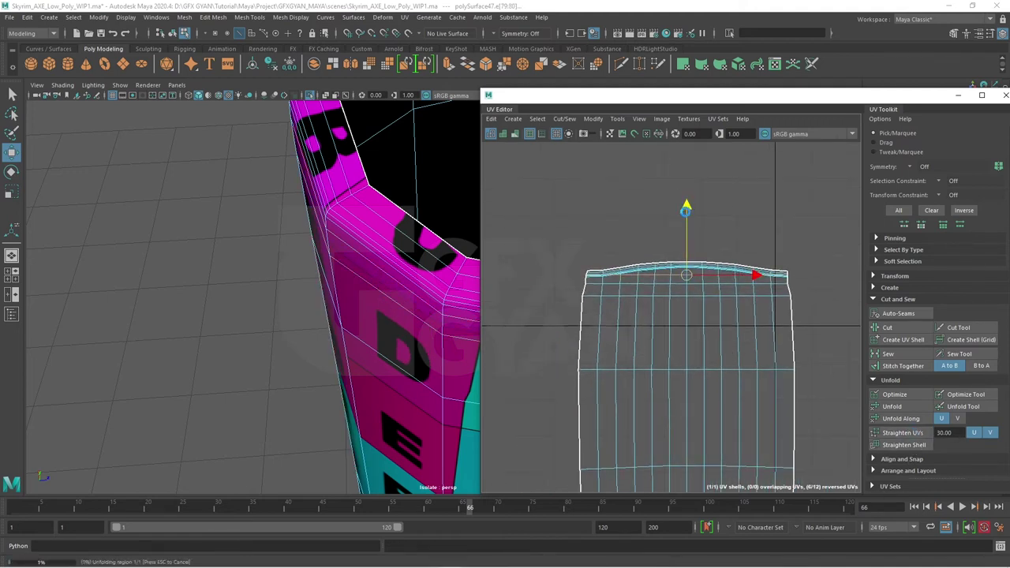
pyautogui.moveTo(779, 277); pyautogui.dragTo(813, 278, button='right')
pyautogui.moveTo(817, 230); pyautogui.dragTo(552, 287)
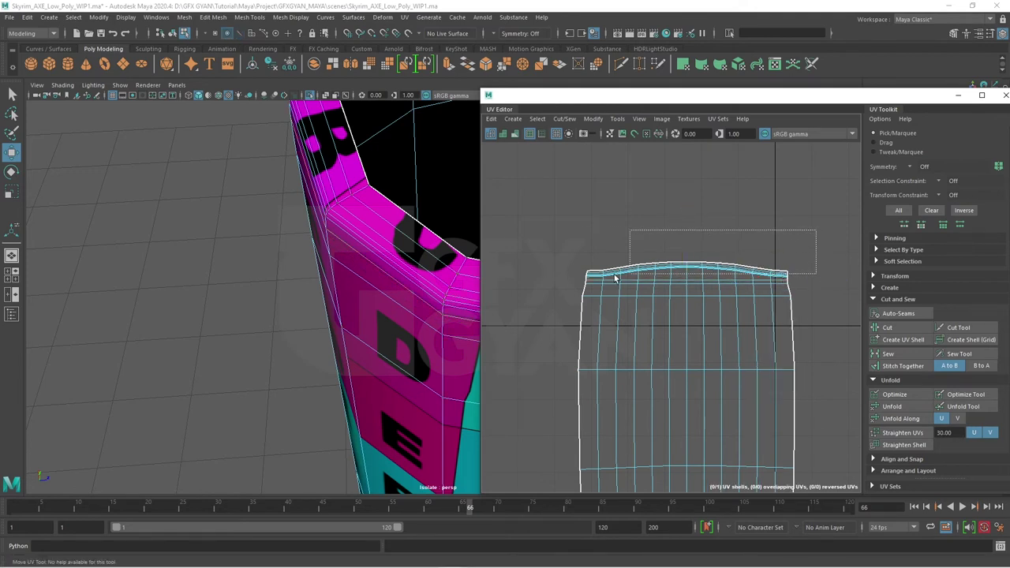
pyautogui.click(989, 433)
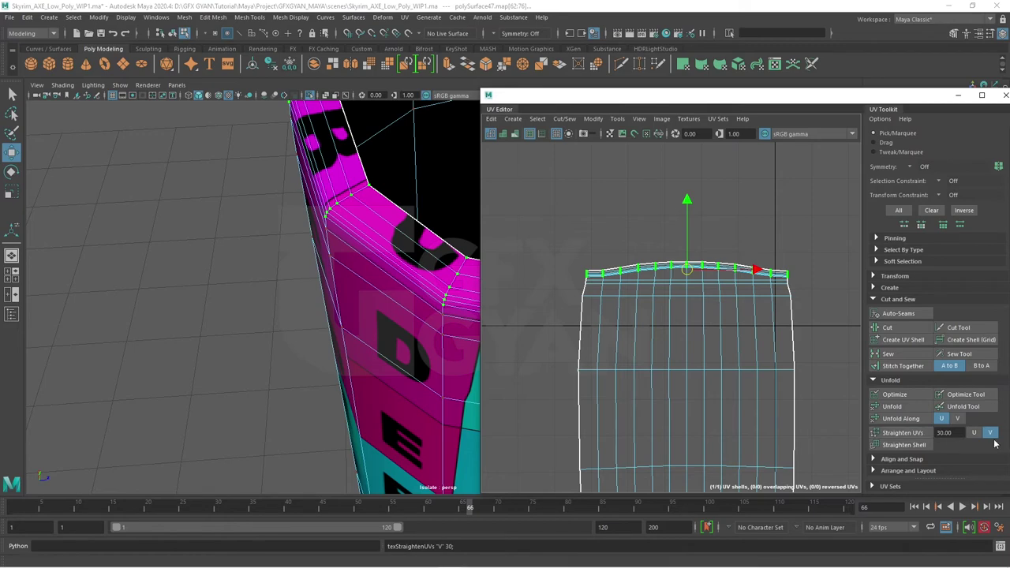
pyautogui.click(902, 432)
pyautogui.scroll(2, 814, 351)
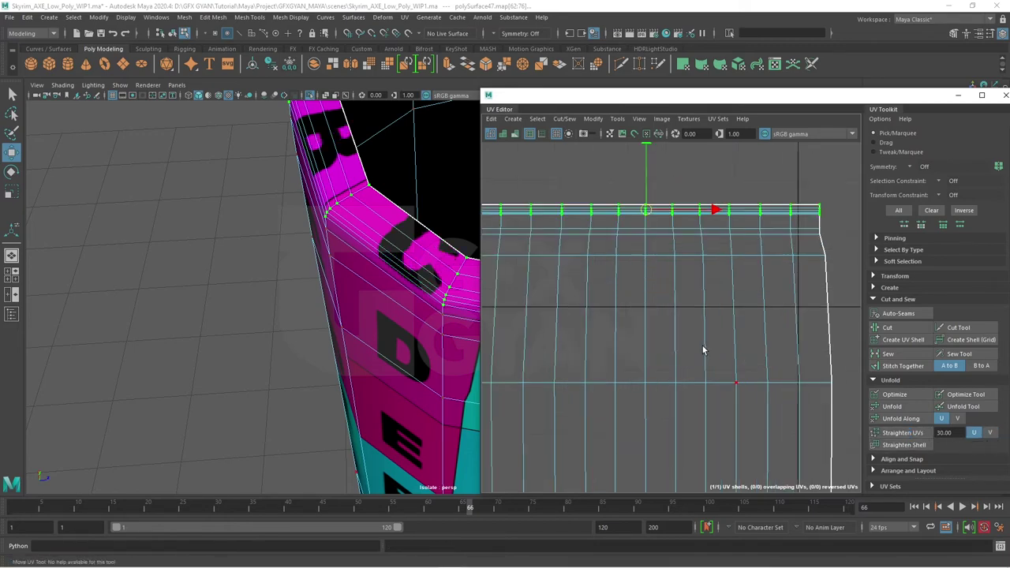
pyautogui.scroll(-2, 732, 307)
# - Select the whole handle shell and straighten its UVs along U, then along V
pyautogui.scroll(-1, 735, 269)
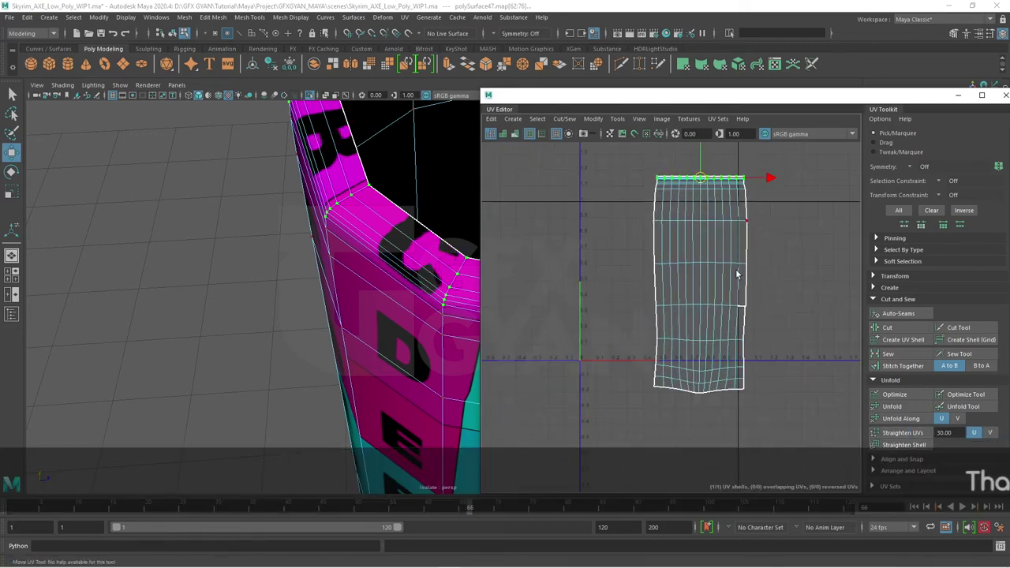
pyautogui.moveTo(762, 426); pyautogui.dragTo(631, 203)
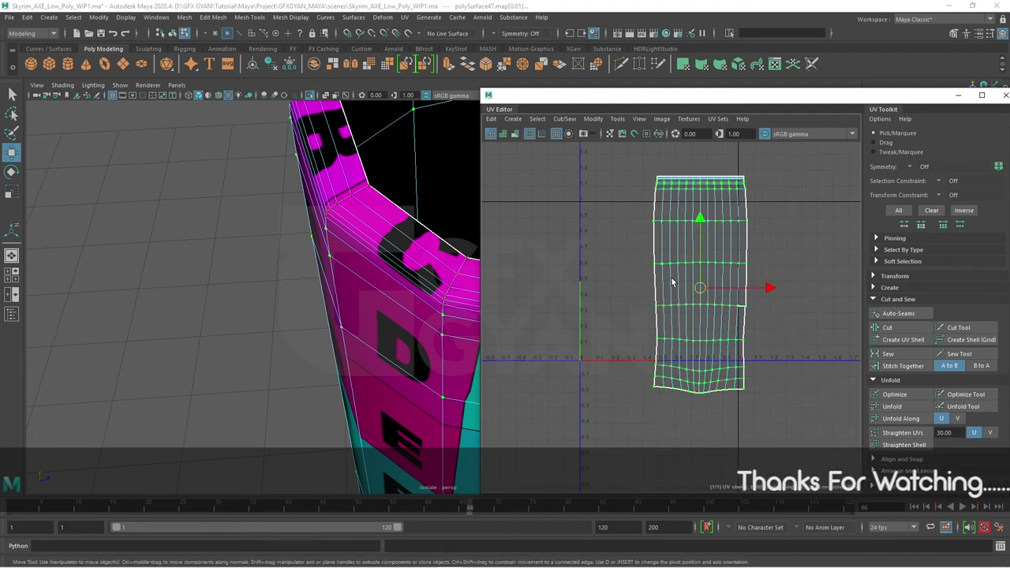
pyautogui.click(901, 433)
pyautogui.keyDown('alt'); pyautogui.moveTo(661, 325); pyautogui.dragTo(739, 360, button='middle'); pyautogui.keyUp('alt')
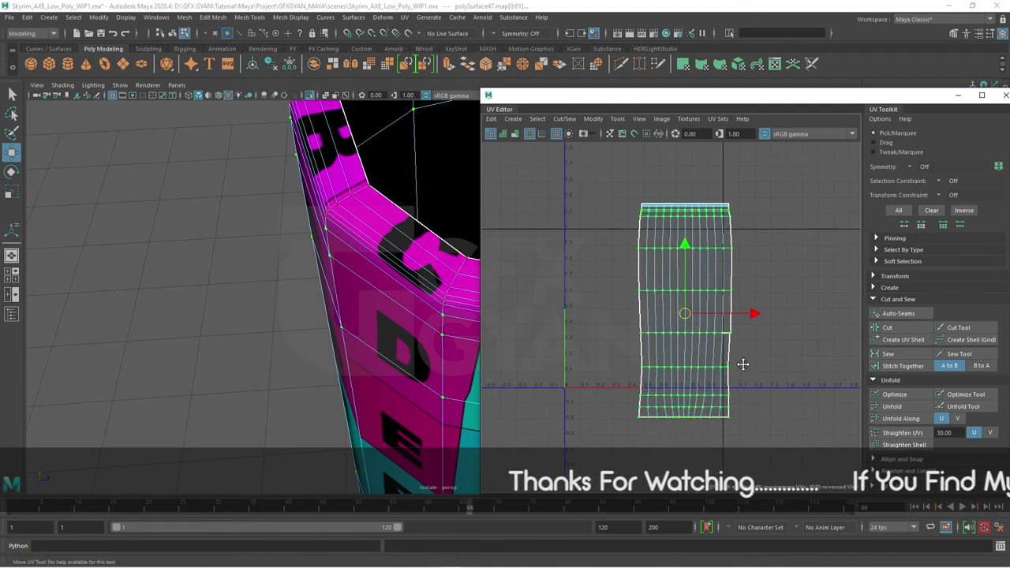
pyautogui.moveTo(614, 188); pyautogui.dragTo(642, 469)
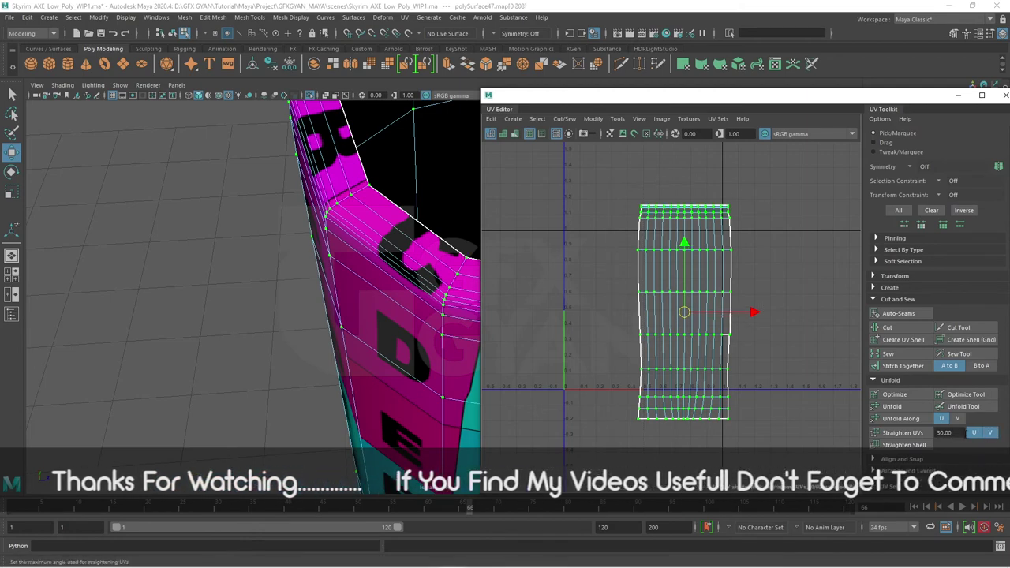
pyautogui.click(989, 433)
# - Deselect the handle and orbit the viewport to inspect the checker on it
pyautogui.scroll(3, 750, 339)
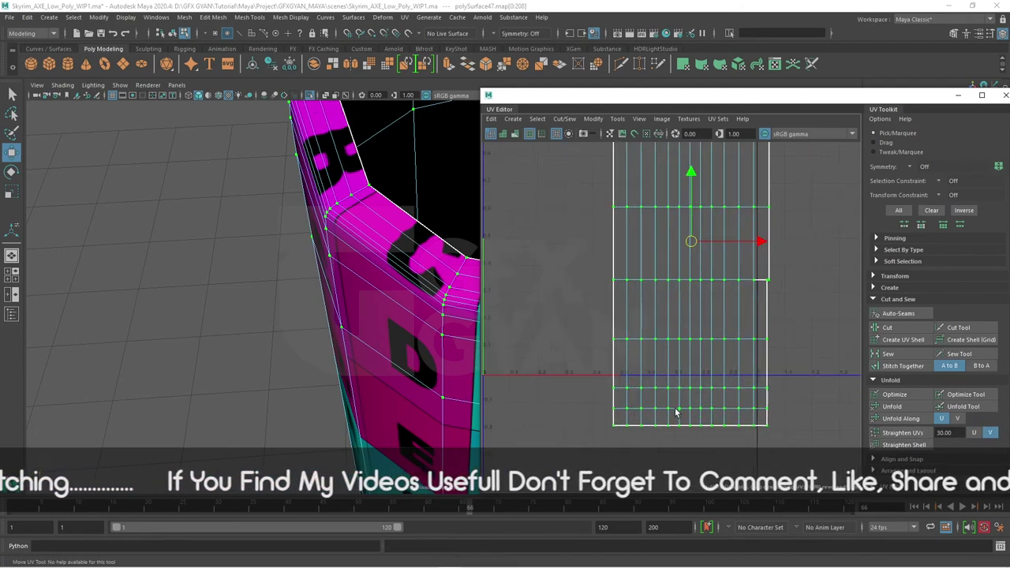
pyautogui.scroll(2, 692, 286)
pyautogui.scroll(2, 686, 320)
pyautogui.scroll(2, 686, 320)
pyautogui.scroll(-2, 686, 319)
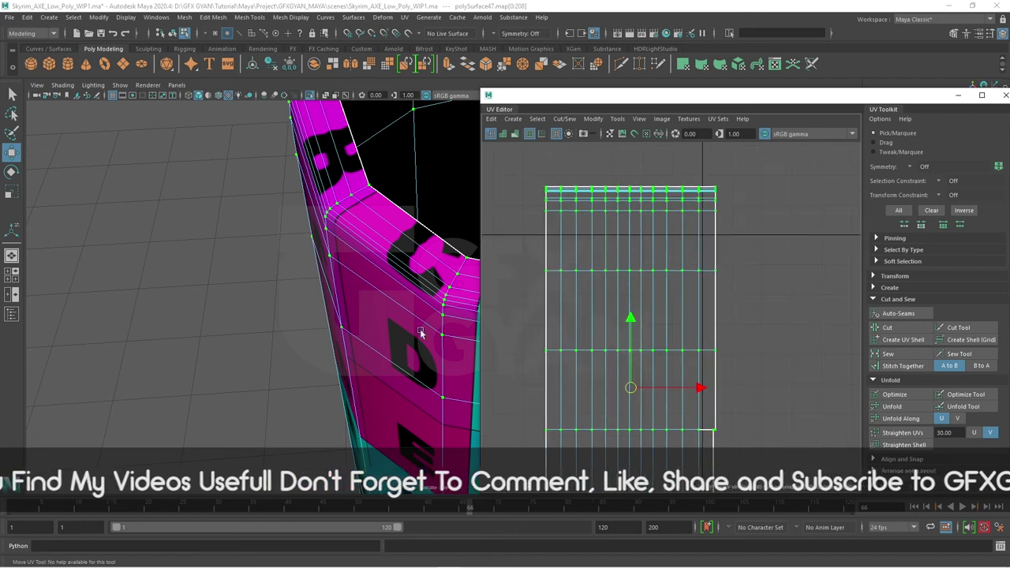
pyautogui.scroll(-3, 742, 267)
pyautogui.scroll(1, 716, 302)
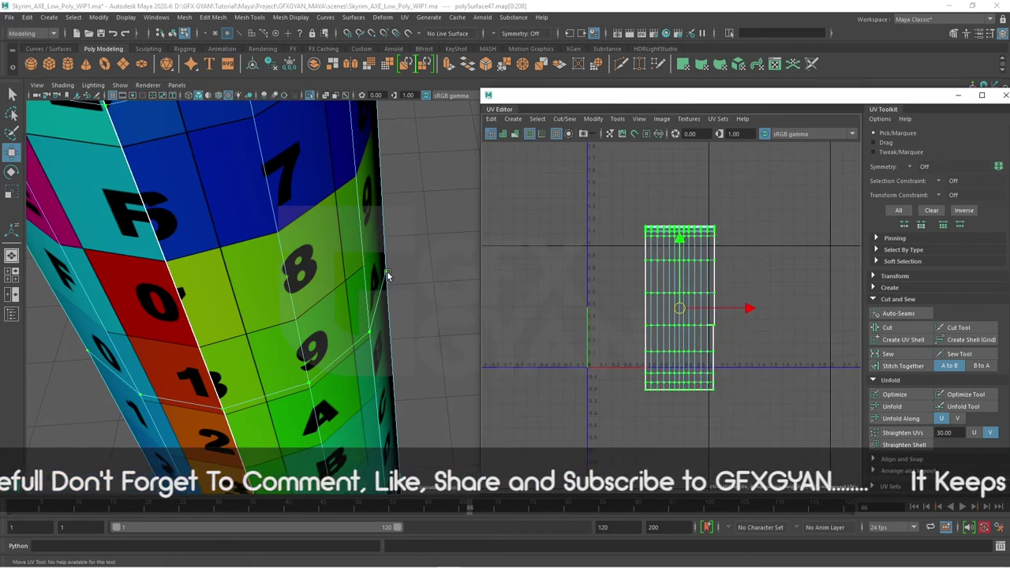
pyautogui.scroll(-3, 383, 273)
pyautogui.scroll(-3, 383, 273)
pyautogui.moveTo(383, 273)
pyautogui.keyDown('alt'); pyautogui.mouseDown()
pyautogui.moveTo(411, 305)
pyautogui.moveTo(396, 385)
pyautogui.mouseUp(); pyautogui.keyUp('alt')
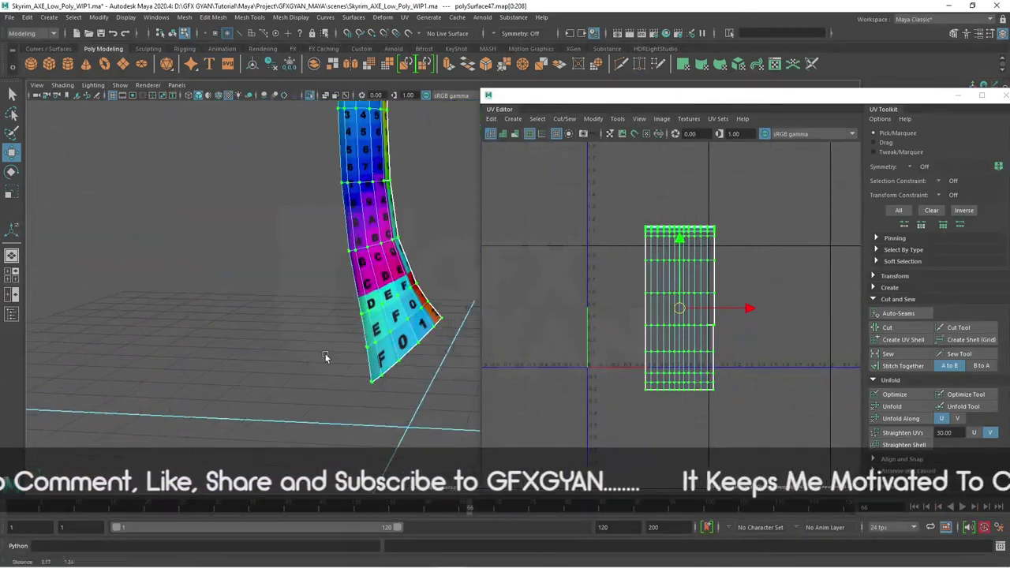
pyautogui.press('3')
pyautogui.click(397, 385)
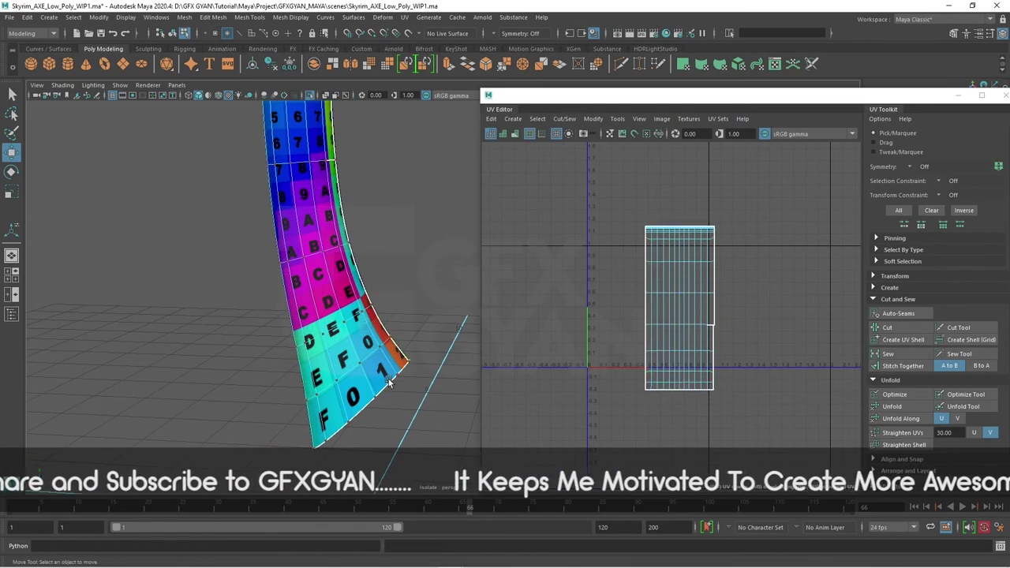
pyautogui.moveTo(397, 385)
pyautogui.keyDown('alt'); pyautogui.mouseDown()
pyautogui.moveTo(386, 357)
pyautogui.moveTo(241, 264)
pyautogui.moveTo(350, 357)
pyautogui.mouseUp(); pyautogui.keyUp('alt')
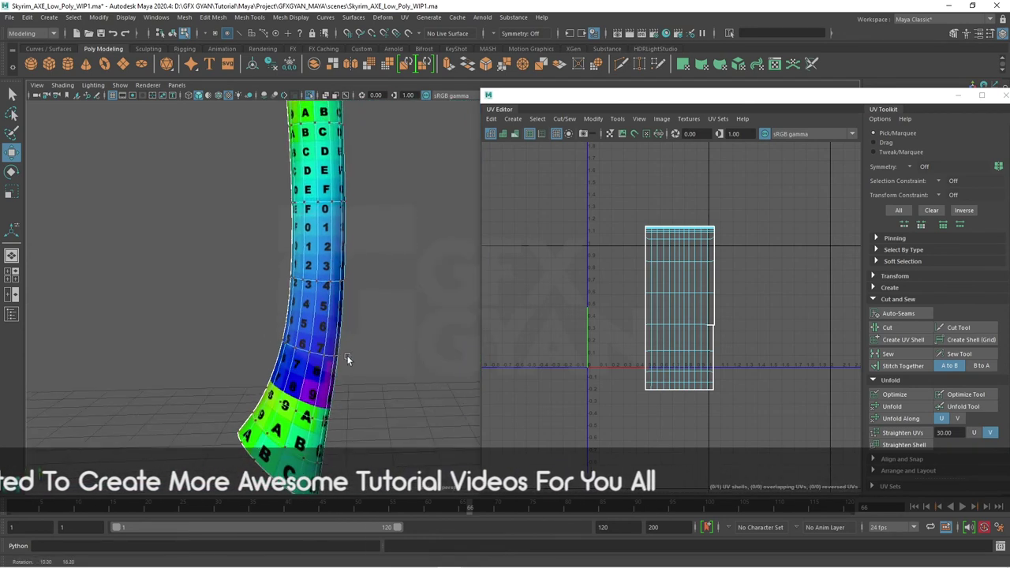
# - Select all the handle shell's UVs and straighten them into a rectangular grid
pyautogui.keyDown('alt'); pyautogui.moveTo(350, 357); pyautogui.dragTo(352, 364); pyautogui.keyUp('alt')
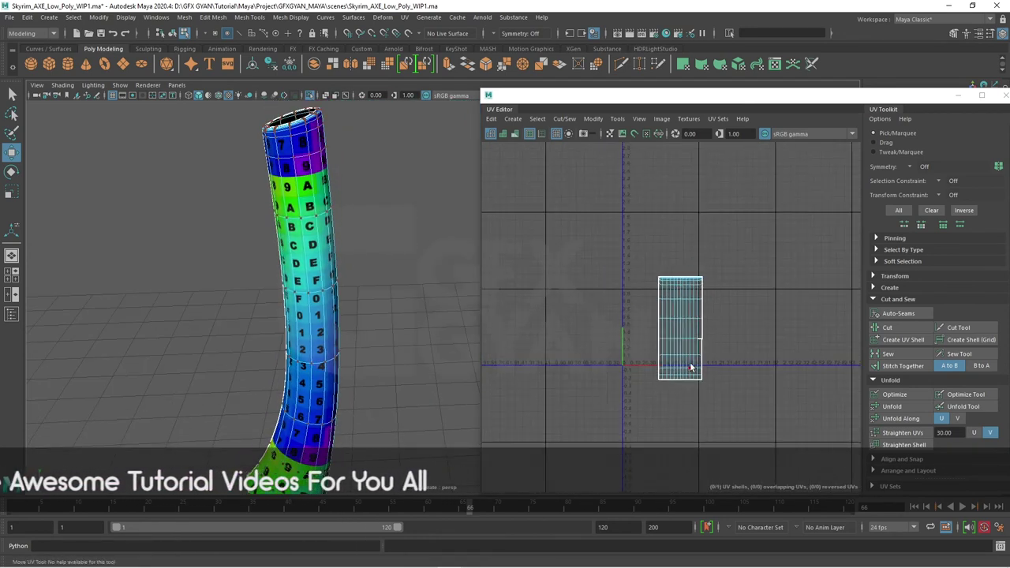
pyautogui.scroll(5, 731, 354)
pyautogui.scroll(2, 691, 383)
pyautogui.scroll(2, 691, 383)
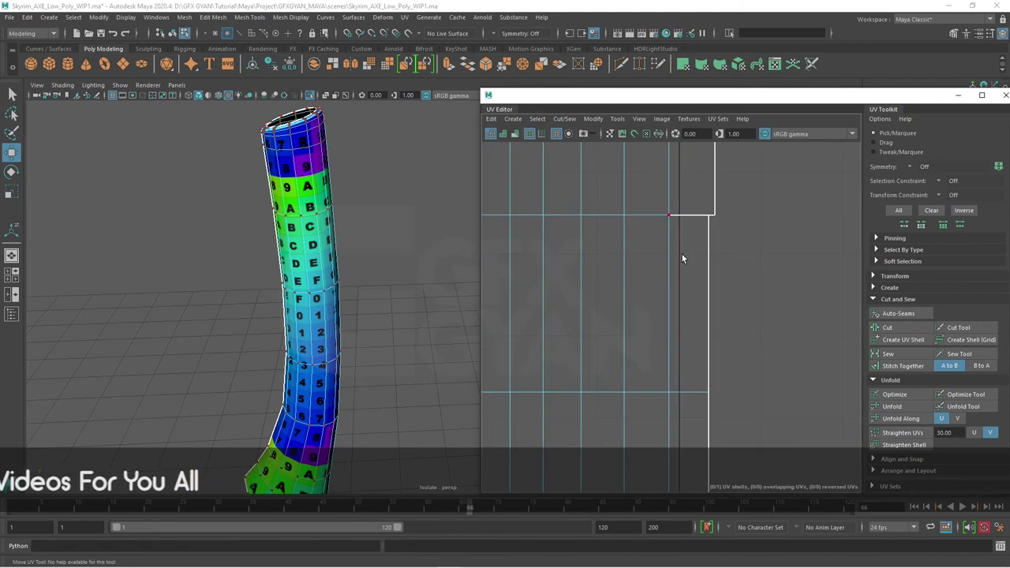
pyautogui.click(691, 215)
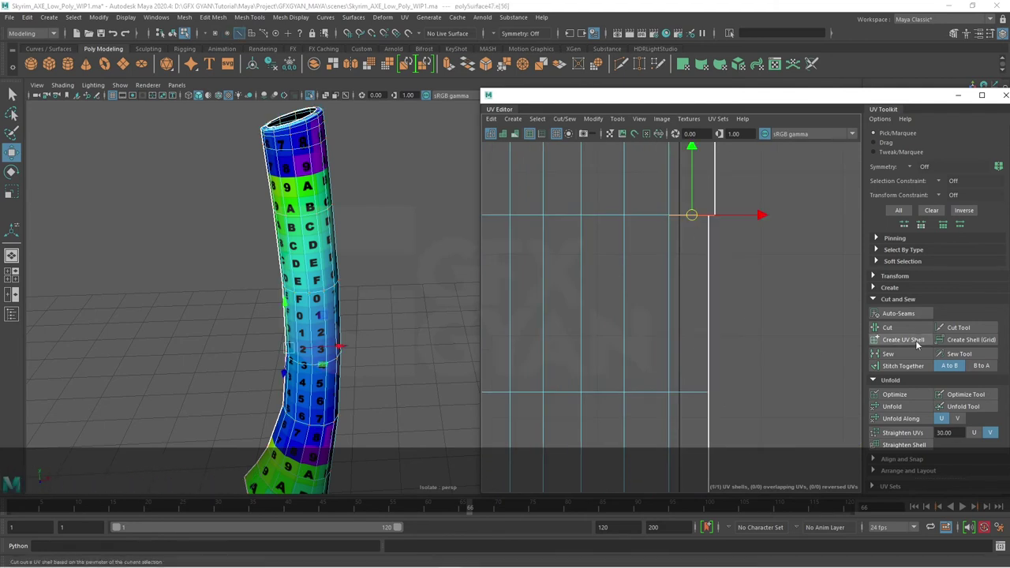
pyautogui.click(899, 354)
pyautogui.scroll(-3, 703, 306)
pyautogui.scroll(-2, 703, 306)
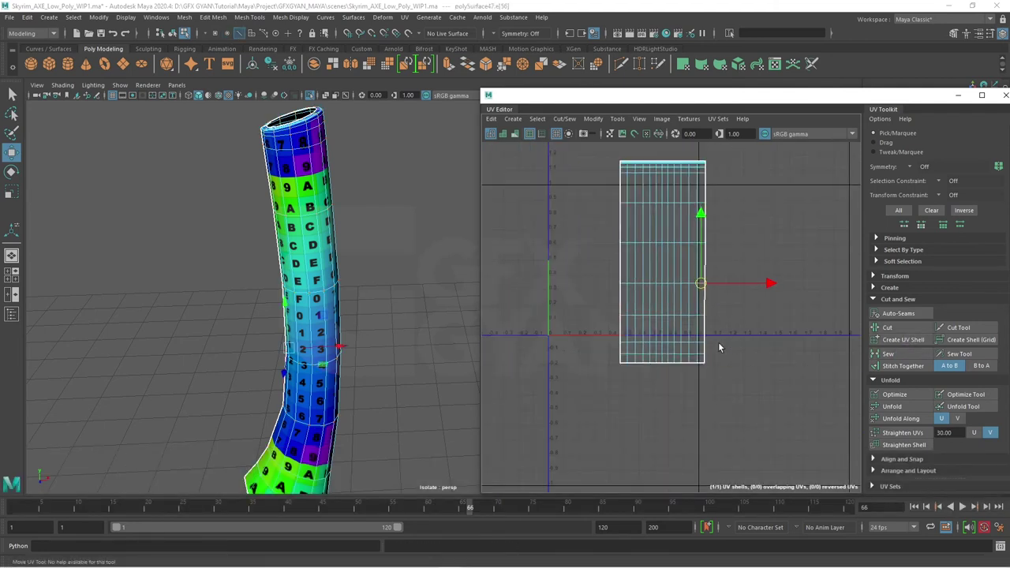
pyautogui.moveTo(696, 290); pyautogui.dragTo(743, 292, button='right')
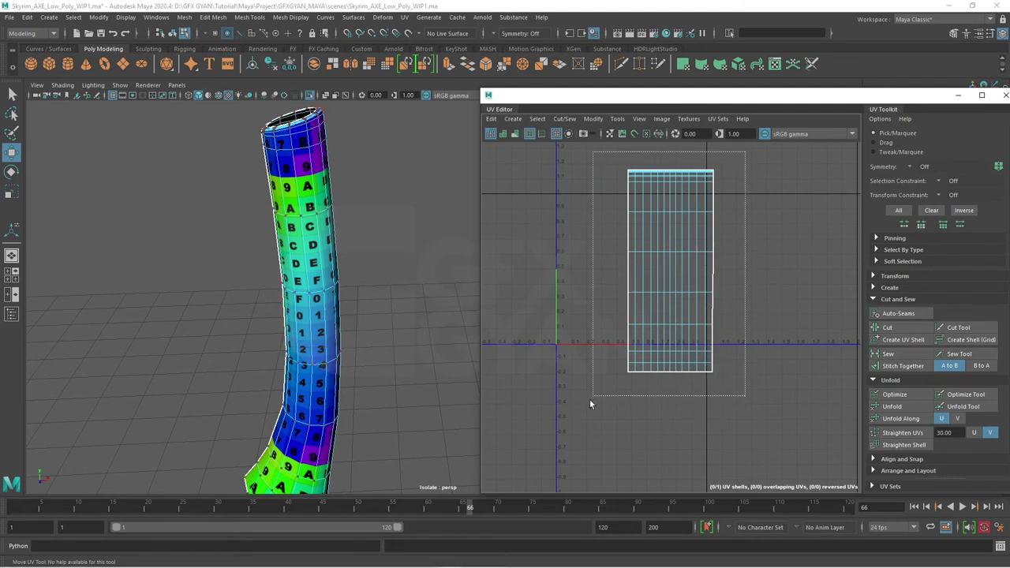
pyautogui.moveTo(589, 398); pyautogui.dragTo(746, 158)
pyautogui.click(903, 432)
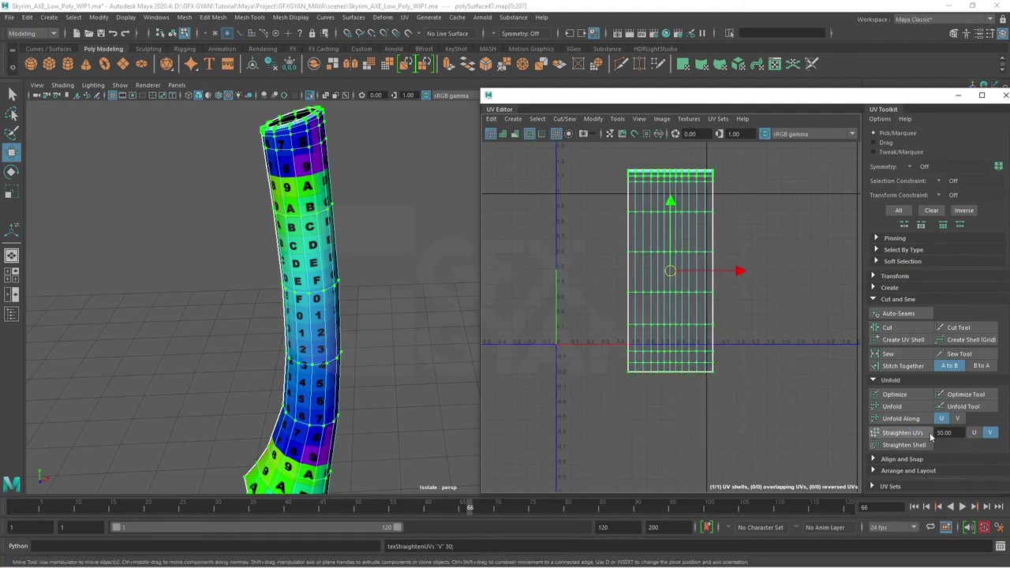
# - Clear the UV selection, orbit the handle to check it, and return to object selection
pyautogui.click(715, 379)
pyautogui.scroll(2, 715, 380)
pyautogui.scroll(-2, 694, 331)
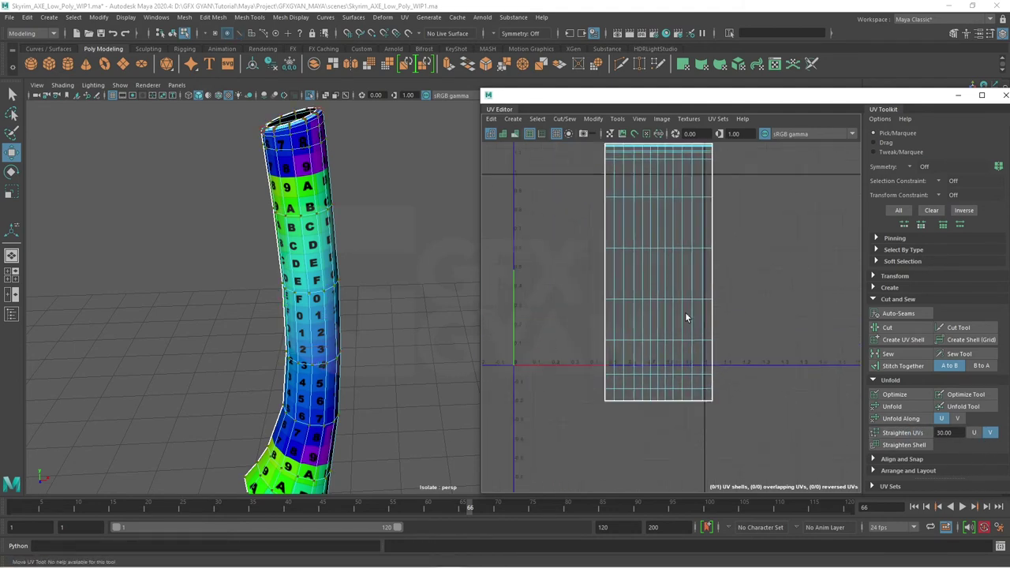
pyautogui.scroll(-3, 684, 311)
pyautogui.keyDown('alt'); pyautogui.moveTo(365, 312); pyautogui.dragTo(399, 227); pyautogui.keyUp('alt')
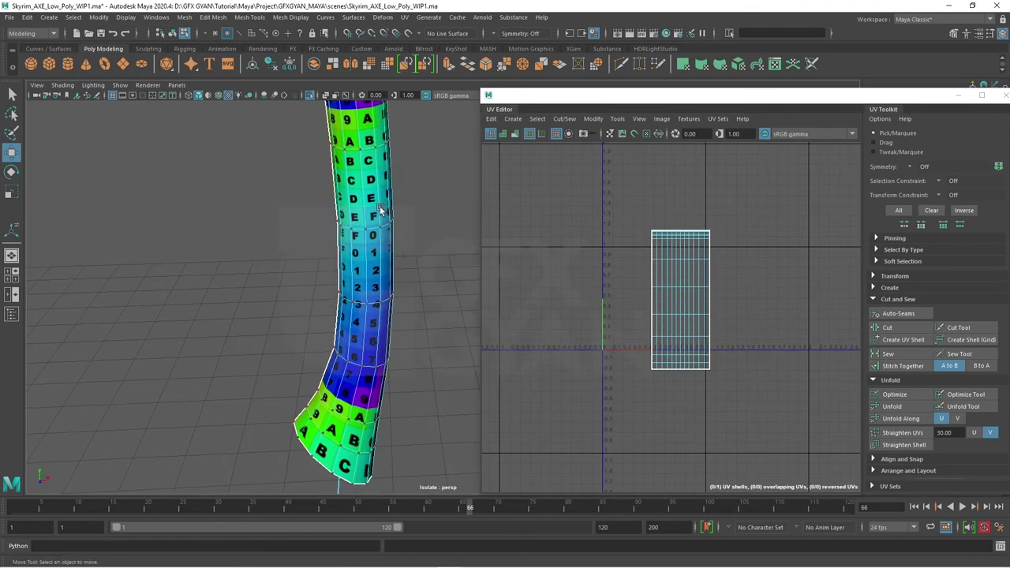
pyautogui.moveTo(377, 201); pyautogui.dragTo(428, 173, button='right')
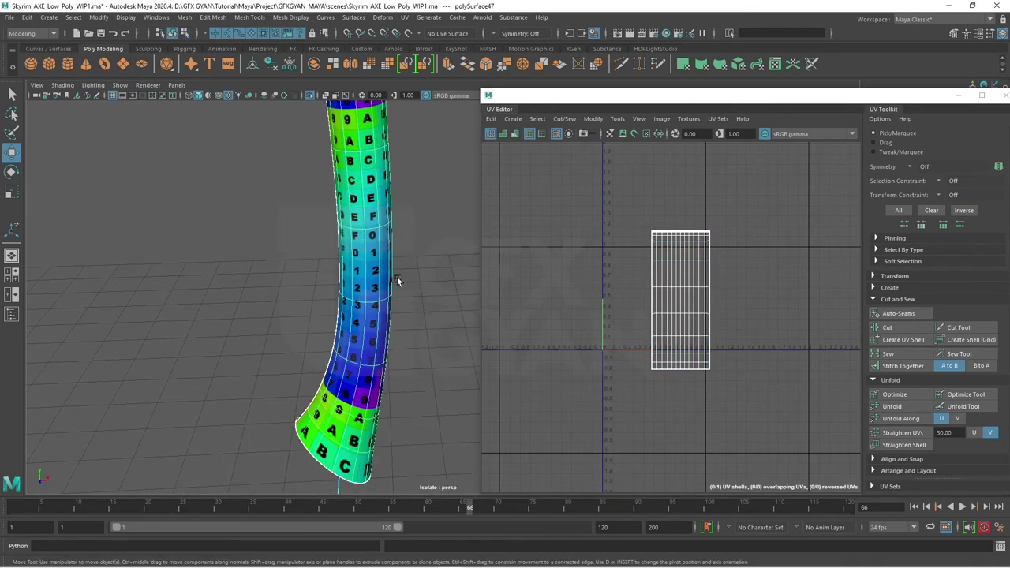
pyautogui.scroll(-3, 397, 280)
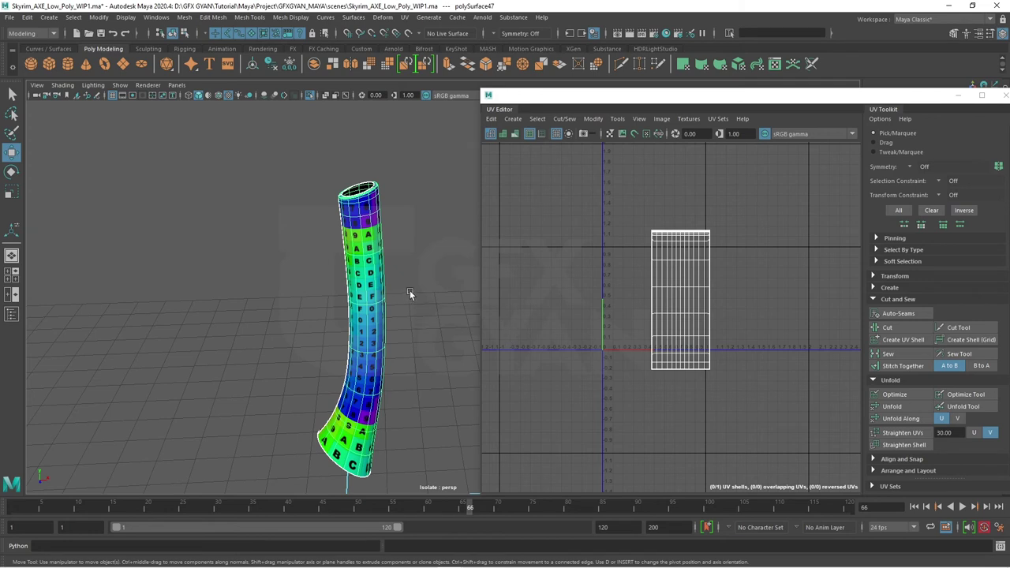
pyautogui.moveTo(703, 376)
pyautogui.keyDown('alt'); pyautogui.mouseDown(button='middle')
pyautogui.moveTo(650, 393)
pyautogui.moveTo(759, 360)
pyautogui.moveTo(779, 368)
pyautogui.moveTo(608, 410)
pyautogui.moveTo(649, 419)
pyautogui.mouseUp(button='middle'); pyautogui.keyUp('alt')
pyautogui.scroll(-2, 704, 383)
# - Select the straightened lower handle shell, move it right and scale it down to match the shaft's checker size
pyautogui.moveTo(571, 327); pyautogui.dragTo(616, 323, button='right')
pyautogui.moveTo(603, 252); pyautogui.dragTo(501, 436)
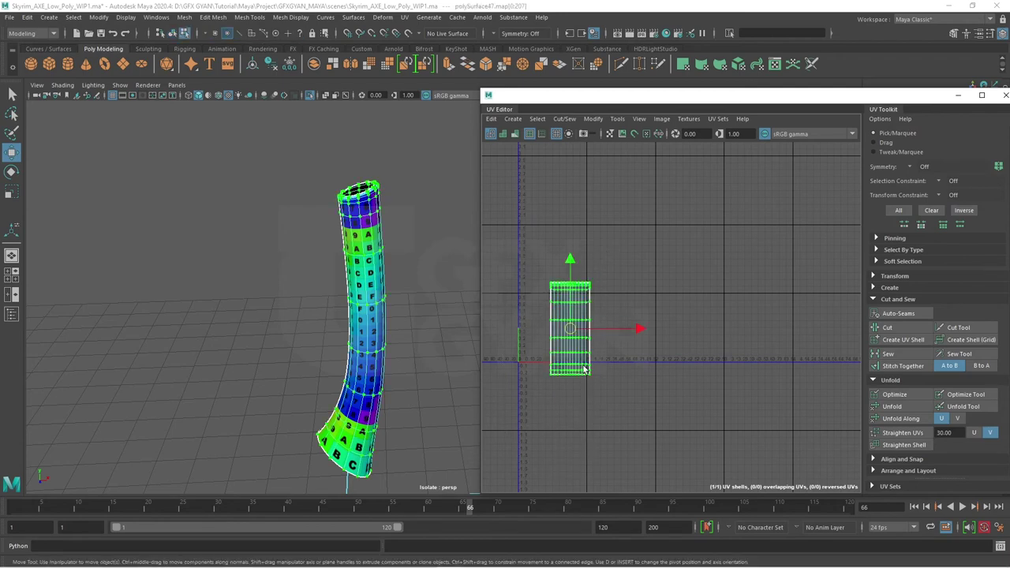
pyautogui.moveTo(571, 328)
pyautogui.mouseDown()
pyautogui.moveTo(676, 329)
pyautogui.moveTo(644, 342)
pyautogui.moveTo(686, 326)
pyautogui.mouseUp()
pyautogui.press('r')
pyautogui.press('w')
pyautogui.click(409, 233)
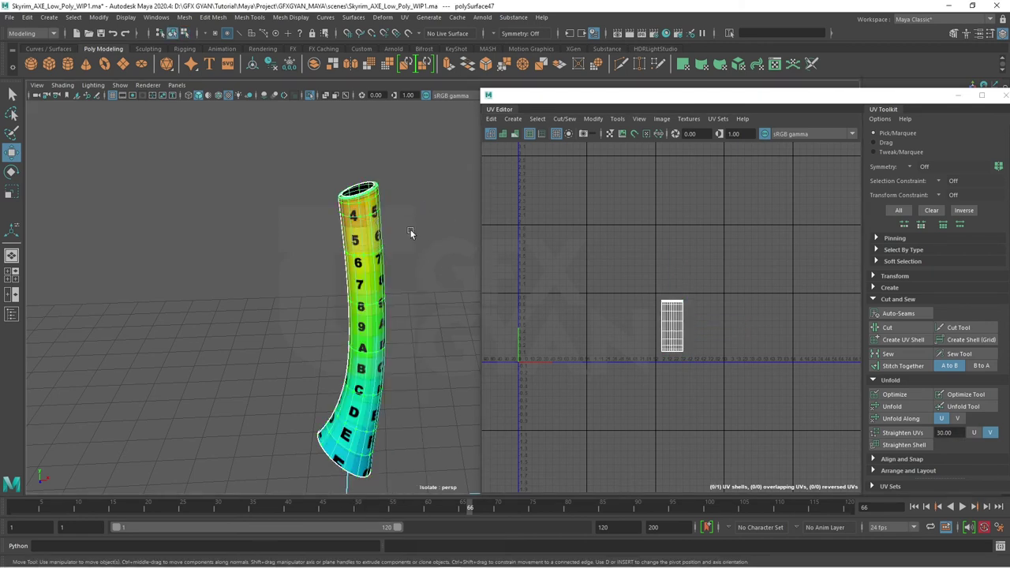
pyautogui.click(409, 232)
# - With the full axe shown, select both handle sections and move the lower shell up beside the upper one
pyautogui.hotkey('ctrl', '1')
pyautogui.click(370, 268)
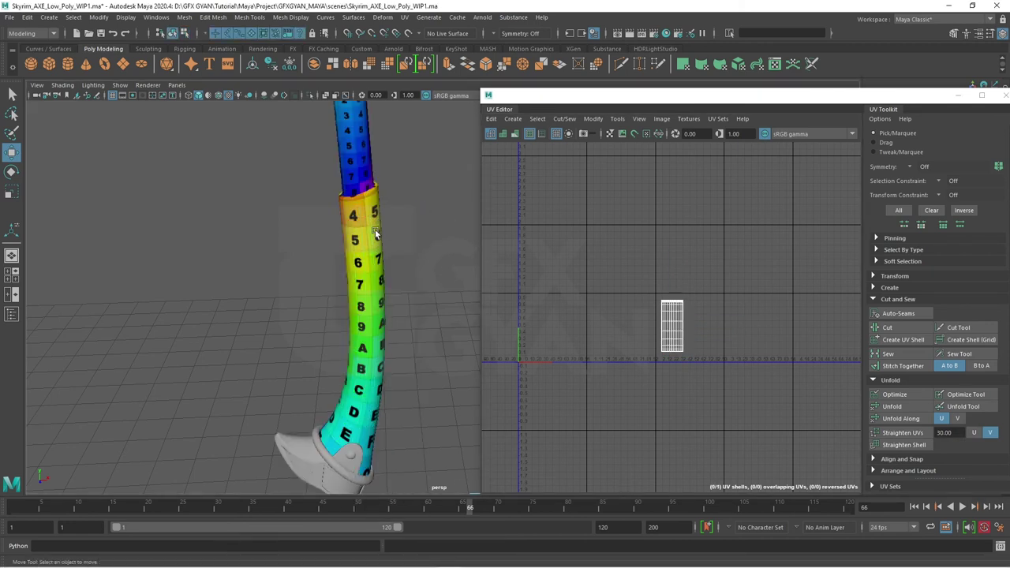
pyautogui.keyDown('shift'); pyautogui.click(357, 150); pyautogui.keyUp('shift')
pyautogui.keyDown('alt'); pyautogui.moveTo(679, 376); pyautogui.dragTo(702, 340, button='middle'); pyautogui.keyUp('alt')
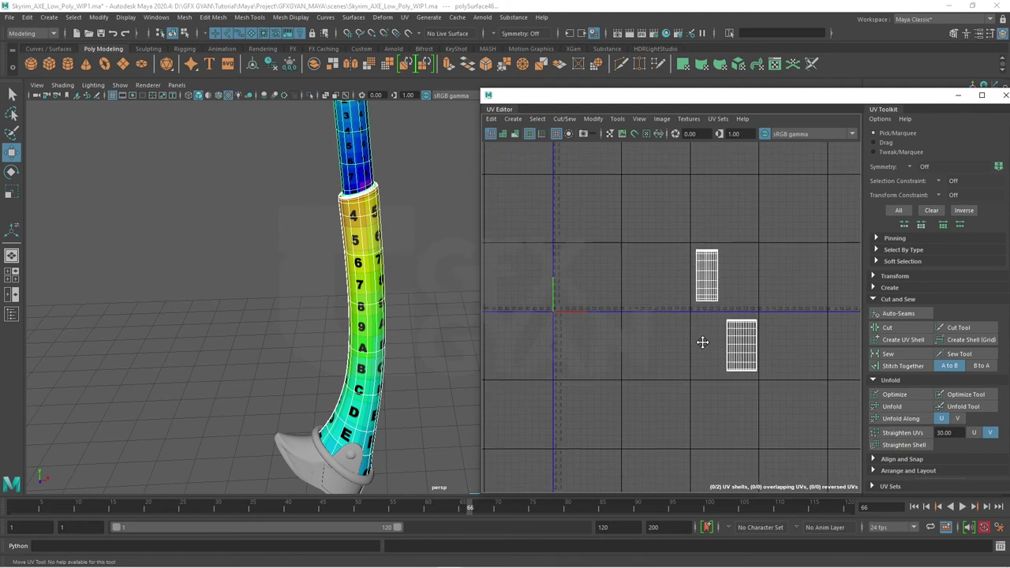
pyautogui.keyDown('alt'); pyautogui.moveTo(683, 410); pyautogui.dragTo(741, 381, button='middle'); pyautogui.keyUp('alt')
pyautogui.moveTo(740, 380); pyautogui.dragTo(739, 345, button='right')
pyautogui.click(698, 299)
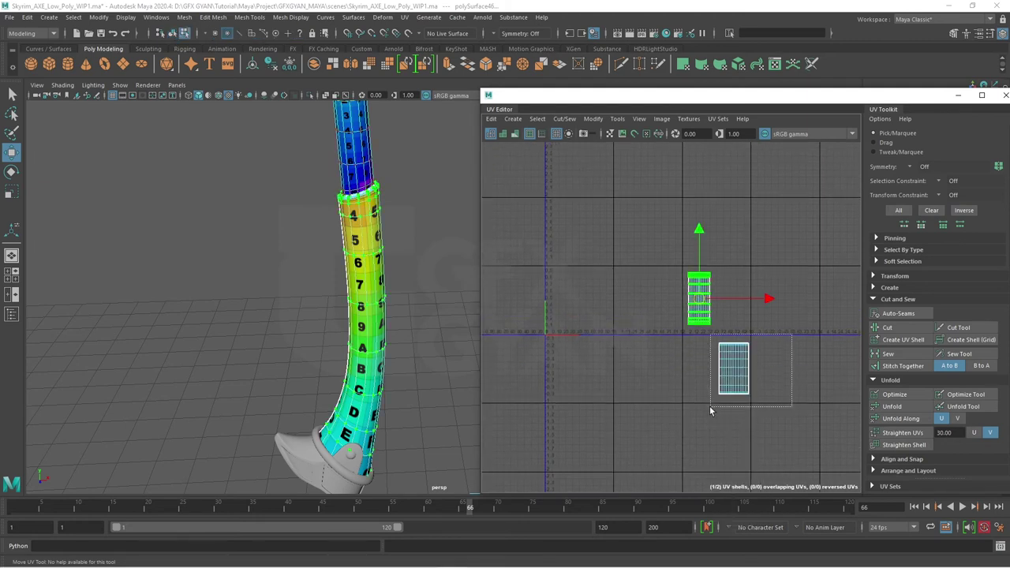
pyautogui.click(734, 370)
pyautogui.moveTo(734, 298); pyautogui.dragTo(734, 229)
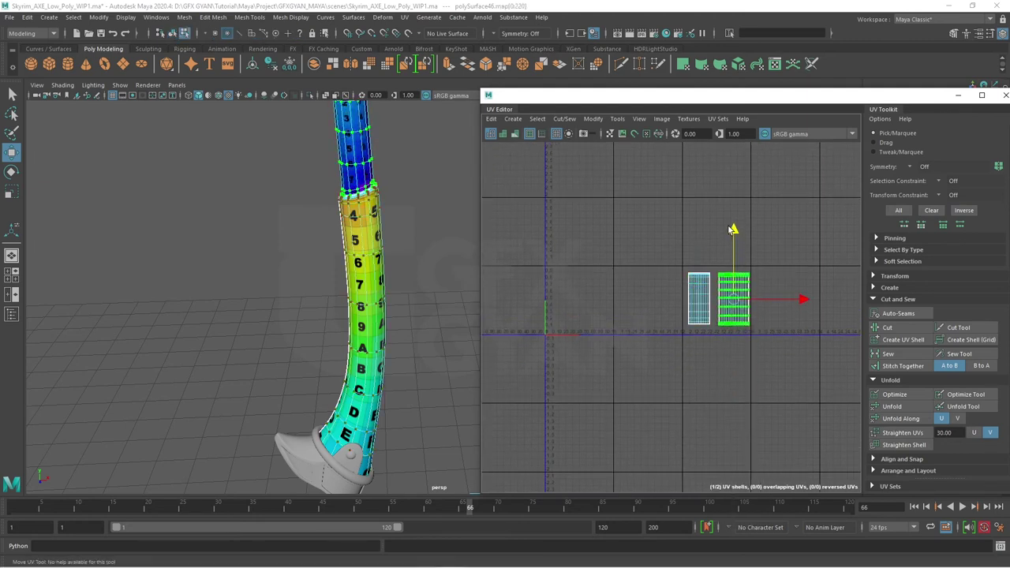
# - Maximize the UV Editor and display the checker texture behind the UVs
pyautogui.click(981, 95)
pyautogui.scroll(-1, 515, 376)
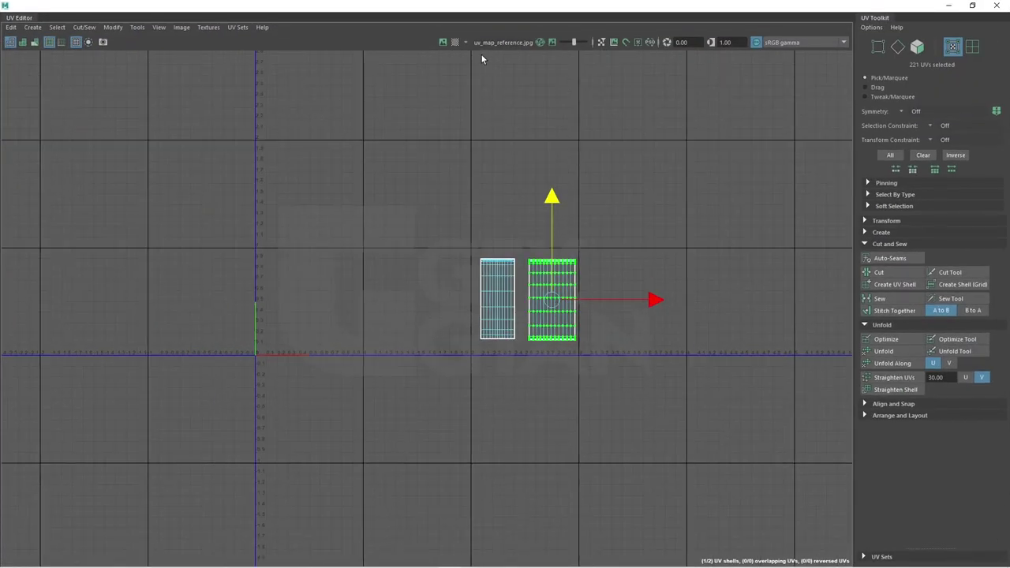
pyautogui.click(443, 42)
pyautogui.scroll(1, 513, 323)
pyautogui.scroll(1, 513, 323)
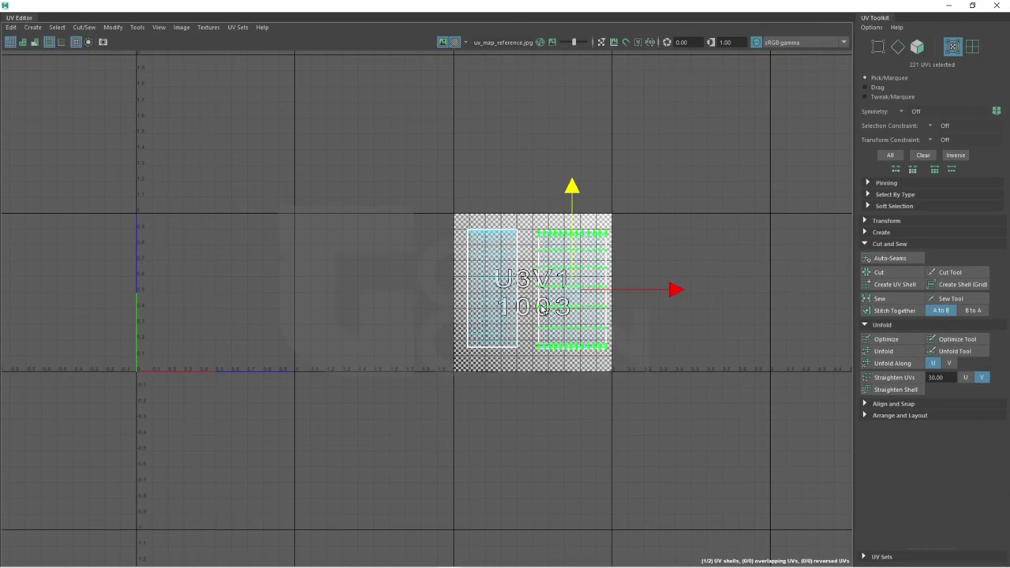
# - Move both handle shells together into UDIM tile 1003 and restore the UV Editor's size
pyautogui.moveTo(694, 180); pyautogui.dragTo(424, 417)
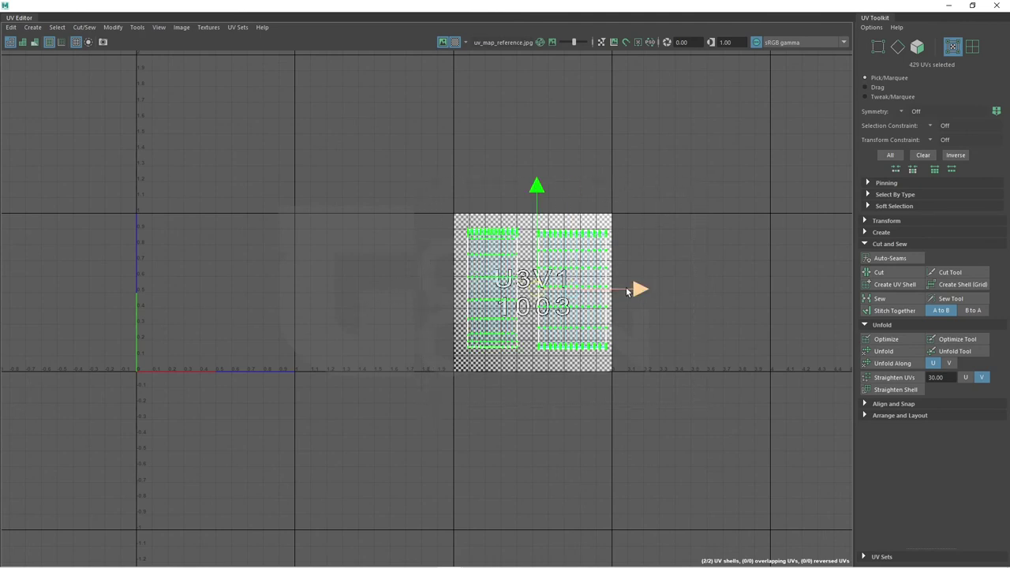
pyautogui.moveTo(597, 293)
pyautogui.mouseDown()
pyautogui.moveTo(320, 302)
pyautogui.moveTo(636, 298)
pyautogui.mouseUp()
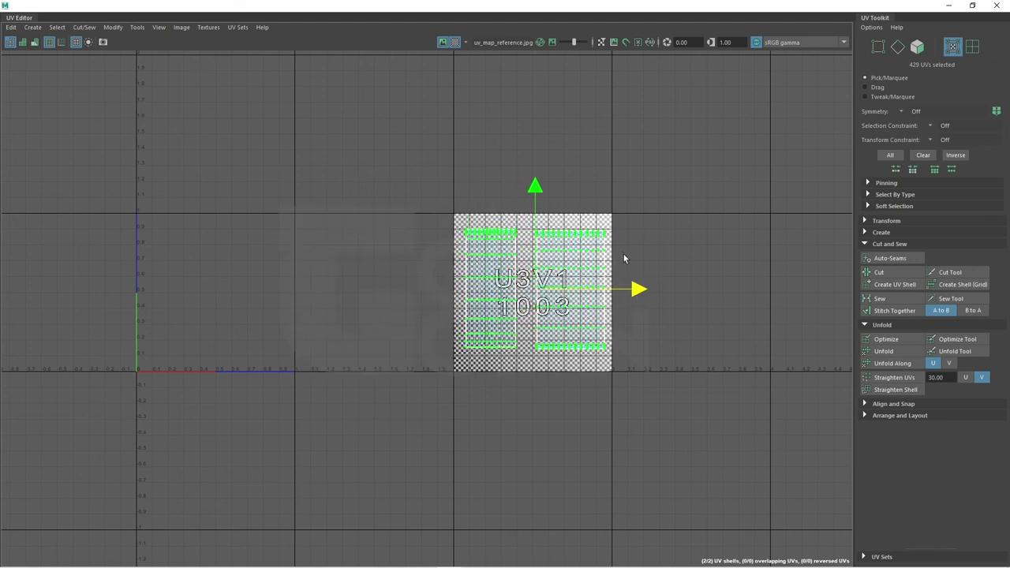
pyautogui.click(973, 7)
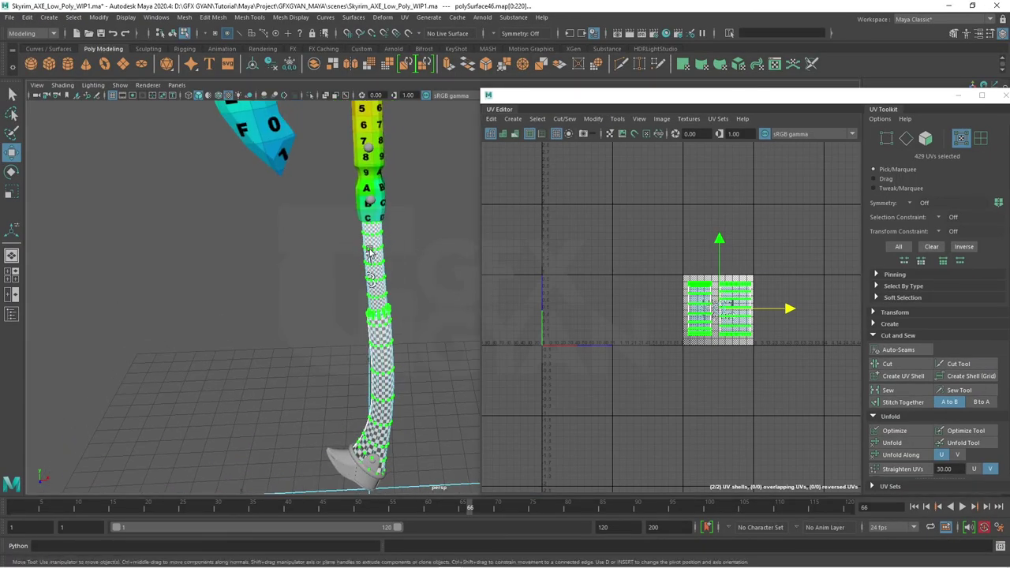
# - In Object Mode, select every axe part and frame all UV shells in the UV Editor
pyautogui.moveTo(369, 248); pyautogui.dragTo(414, 235, button='right')
pyautogui.press('f')
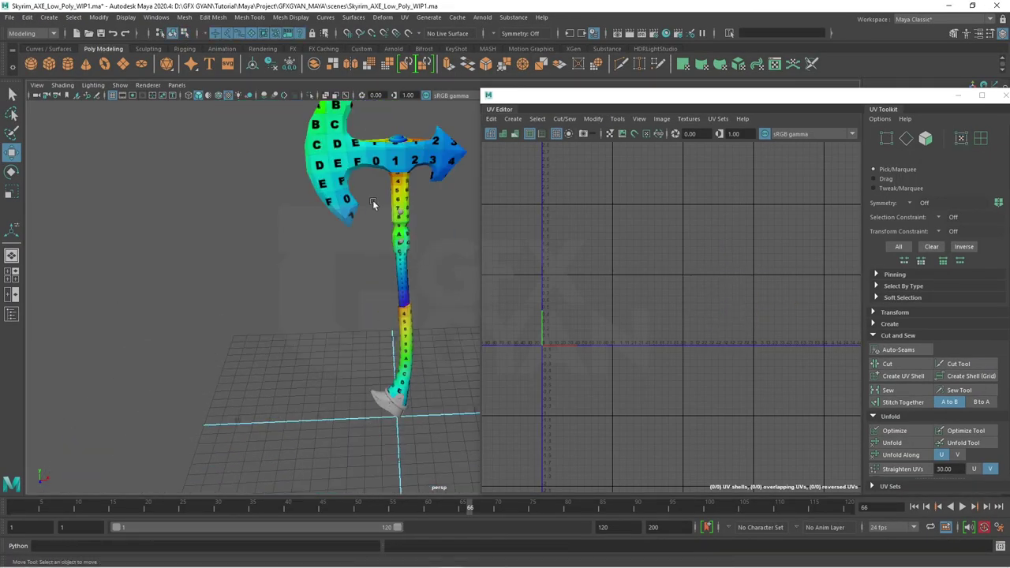
pyautogui.moveTo(309, 173); pyautogui.dragTo(442, 332)
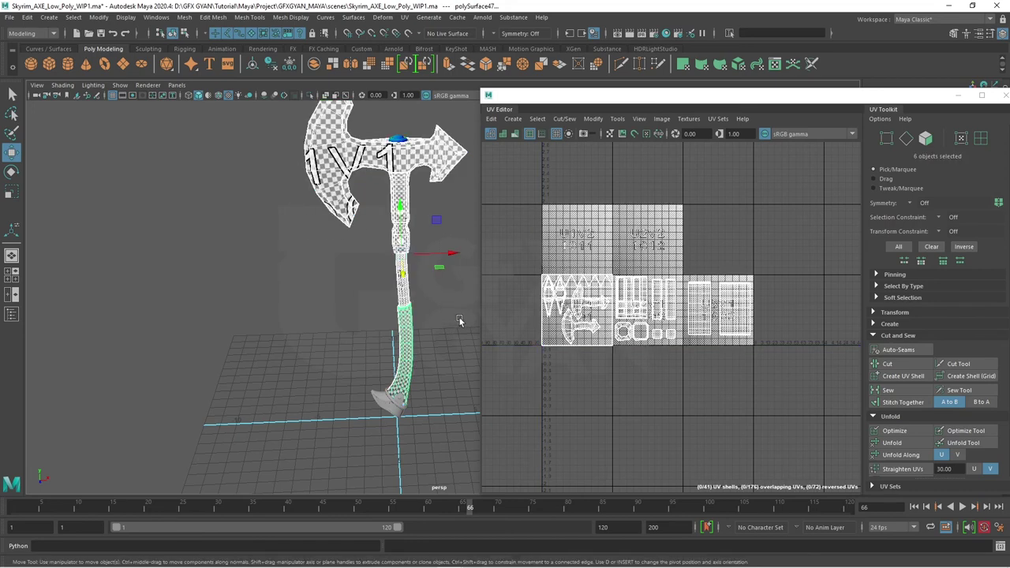
pyautogui.press('f')
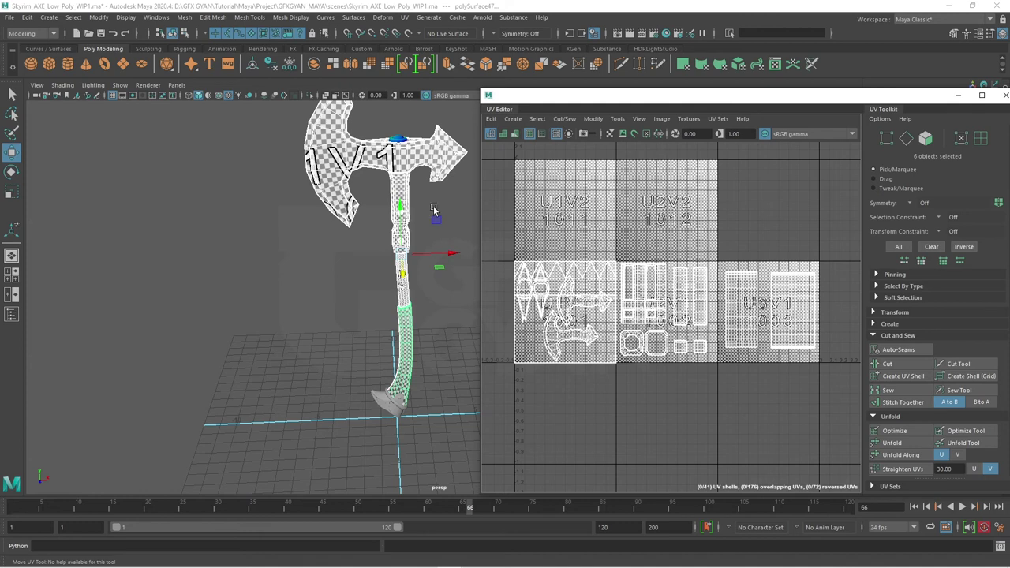
pyautogui.moveTo(458, 200)
pyautogui.mouseDown()
pyautogui.moveTo(393, 237)
pyautogui.moveTo(388, 259)
pyautogui.mouseUp()
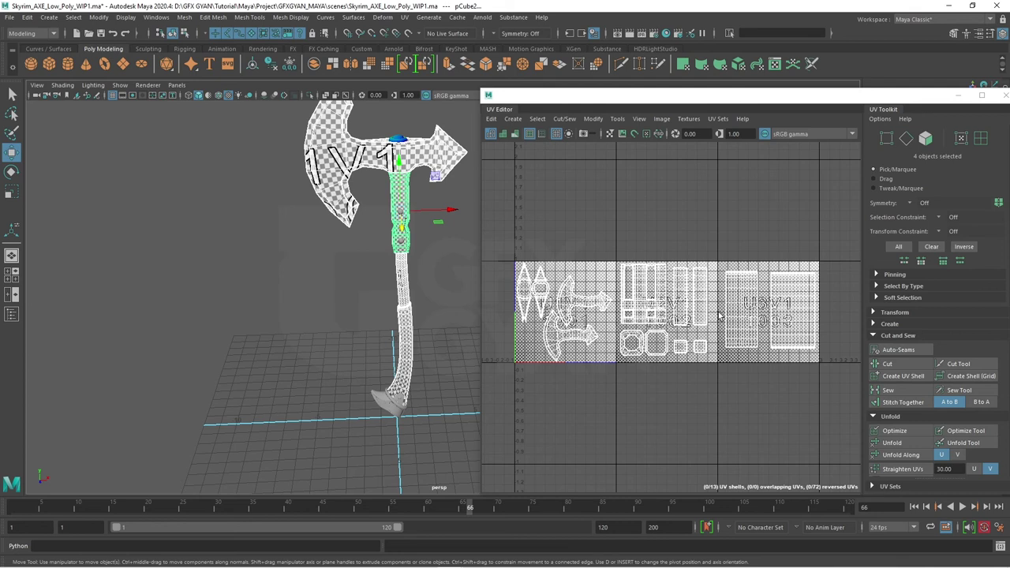
# - Orbit and zoom to inspect the pommel and then the whole axe
pyautogui.scroll(2, 416, 376)
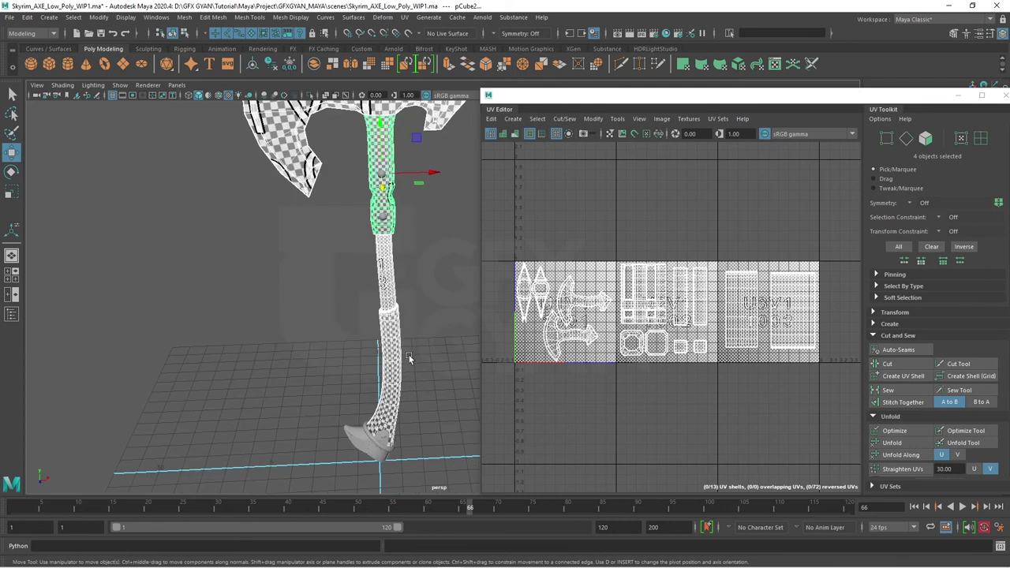
pyautogui.scroll(-3, 408, 347)
pyautogui.keyDown('alt'); pyautogui.moveTo(386, 391); pyautogui.dragTo(408, 322); pyautogui.keyUp('alt')
pyautogui.scroll(2, 408, 322)
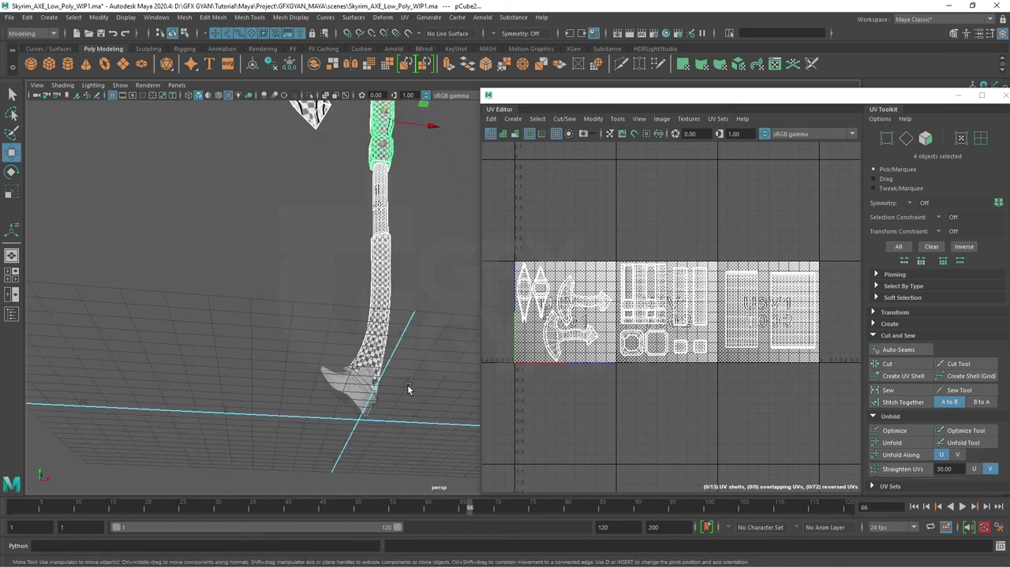
pyautogui.scroll(2, 355, 281)
pyautogui.moveTo(323, 372)
pyautogui.keyDown('alt'); pyautogui.mouseDown()
pyautogui.moveTo(400, 226)
pyautogui.moveTo(394, 315)
pyautogui.moveTo(388, 248)
pyautogui.mouseUp(); pyautogui.keyUp('alt')
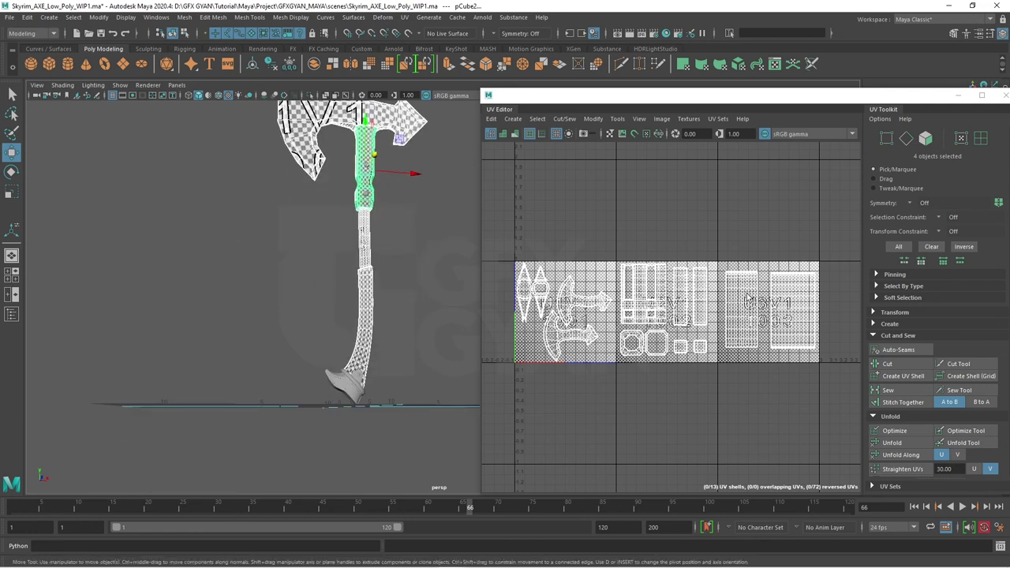
pyautogui.scroll(-2, 751, 345)
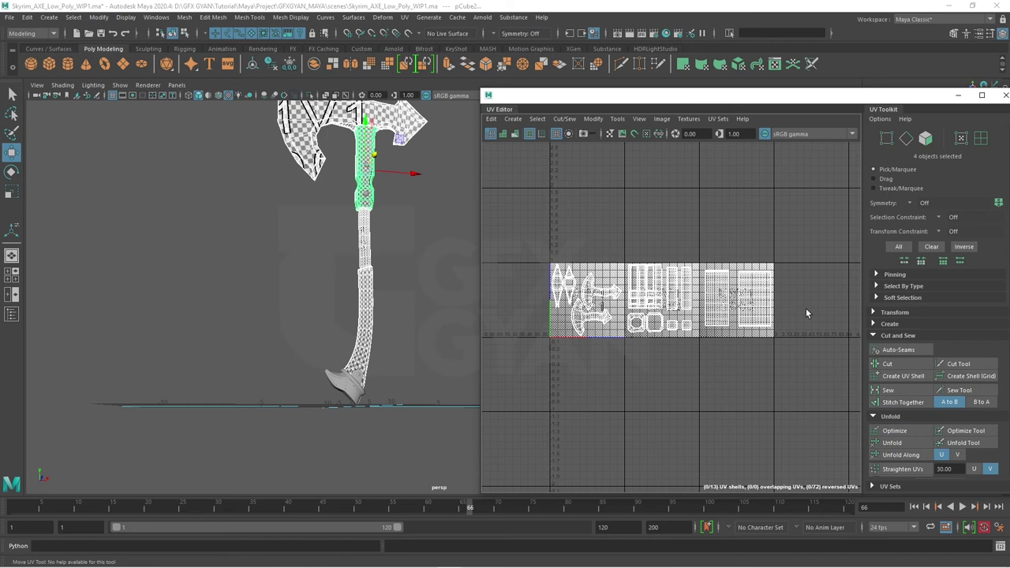
pyautogui.keyDown('alt'); pyautogui.moveTo(441, 315); pyautogui.dragTo(398, 341); pyautogui.keyUp('alt')
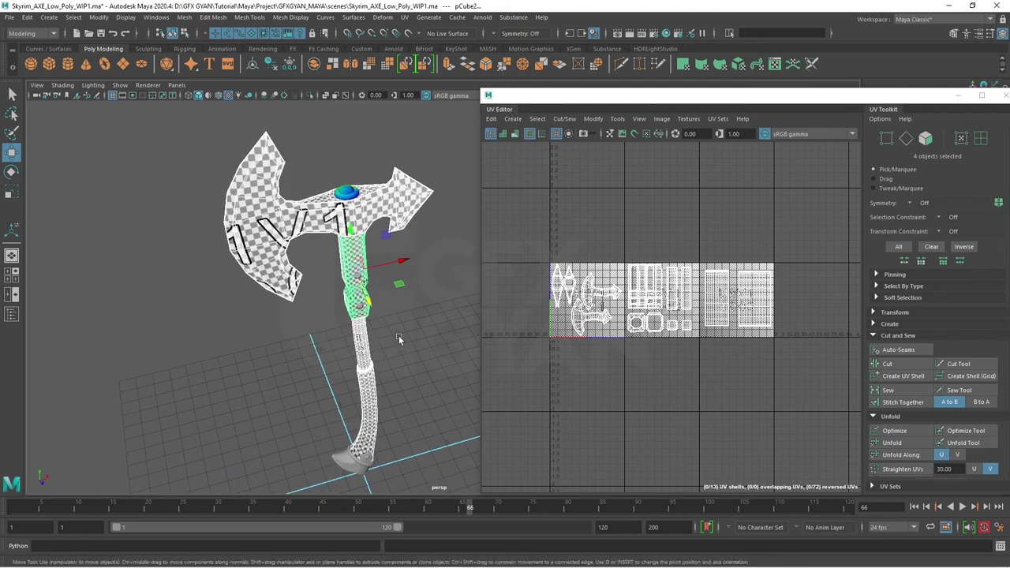